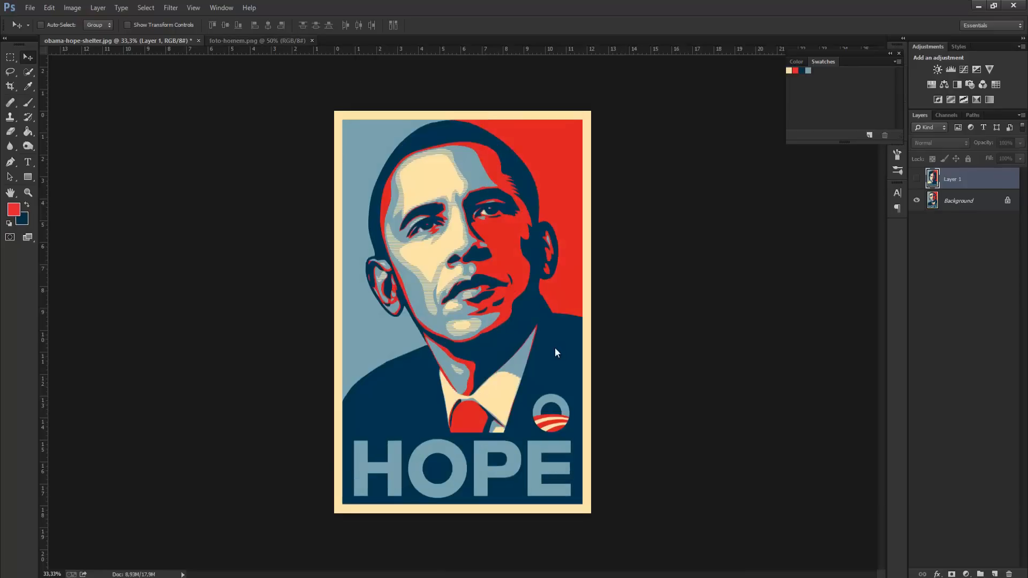
Step: Switch to the foto-homem.png portrait and duplicate its Background layer
{"action": "key", "text": "ctrl+Tab"}
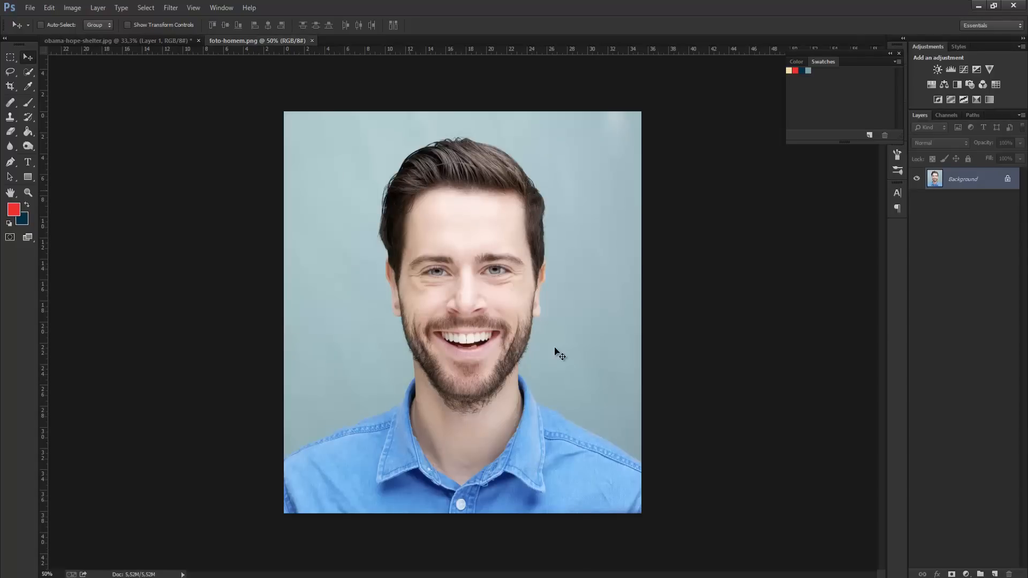
{"action": "key", "text": "alt+i"}
{"action": "key", "text": "i"}
{"action": "key", "text": "ctrl+j"}
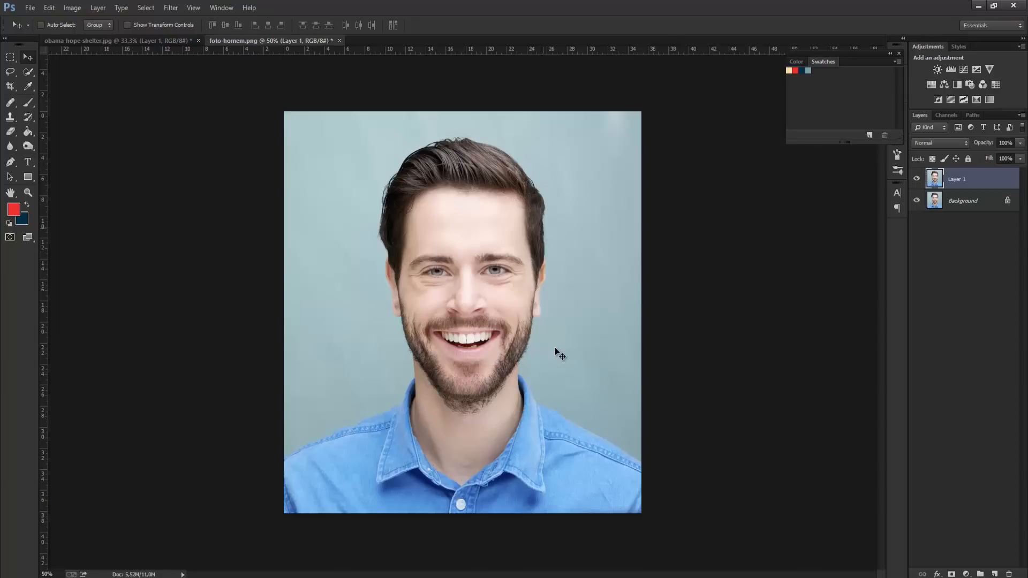
Step: Desaturate the duplicated portrait layer so that the photo is greyscale
{"action": "key", "text": "ctrl+shift+u"}
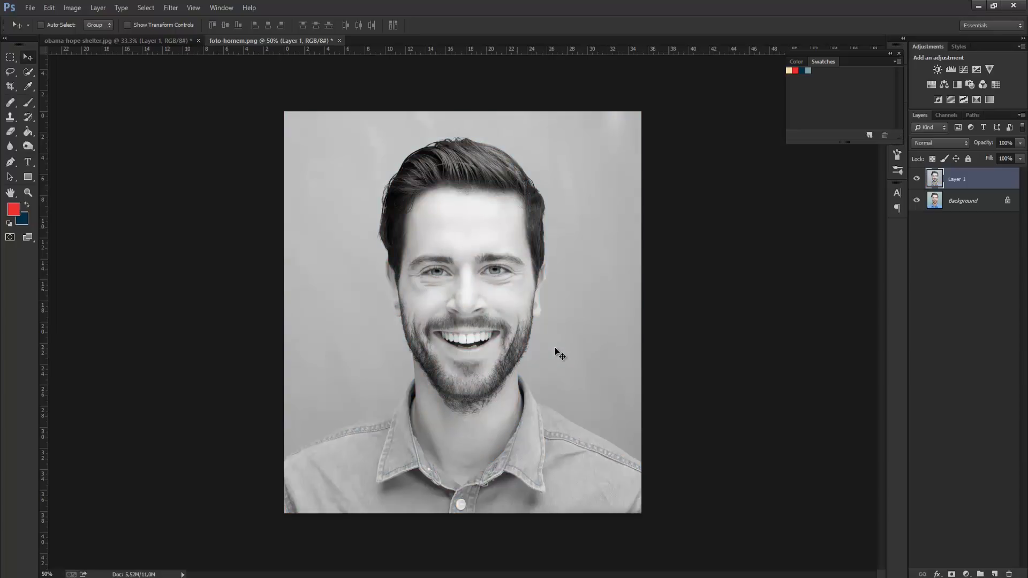
{"action": "key", "text": "alt+i"}
{"action": "key", "text": "j"}
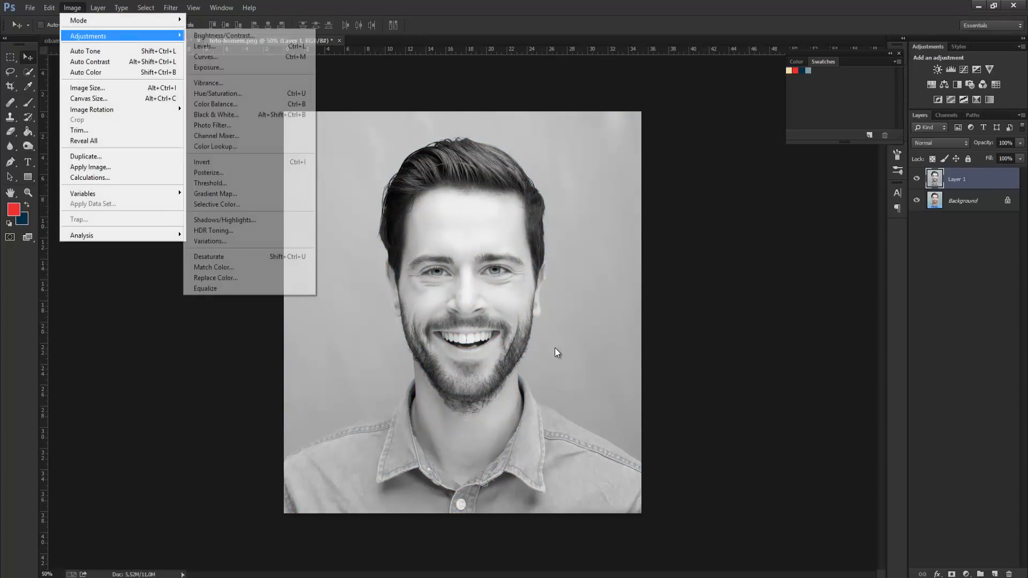
{"action": "key", "text": "Down"}
{"action": "key", "text": "Down"}
{"action": "key", "text": "Down"}
{"action": "key", "text": "Down"}
{"action": "key", "text": "Down"}
{"action": "key", "text": "Down"}
{"action": "key", "text": "Down"}
{"action": "key", "text": "Down"}
{"action": "key", "text": "Down"}
{"action": "key", "text": "Down"}
{"action": "key", "text": "Down"}
{"action": "key", "text": "Down"}
{"action": "key", "text": "Down"}
{"action": "key", "text": "Down"}
{"action": "key", "text": "Down"}
{"action": "key", "text": "Down"}
{"action": "key", "text": "Down"}
{"action": "key", "text": "Down"}
{"action": "key", "text": "Down"}
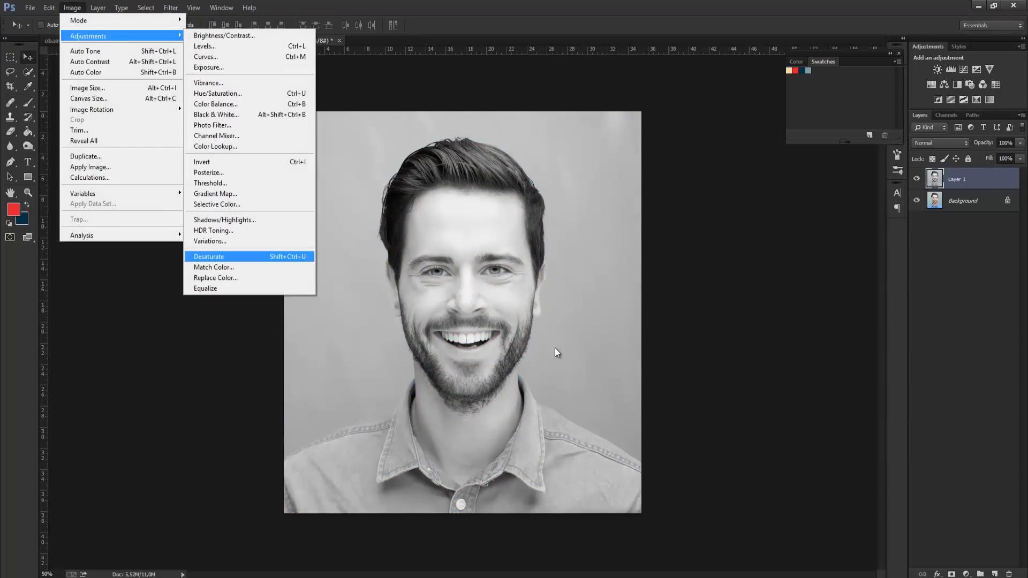
{"action": "key", "text": "Return"}
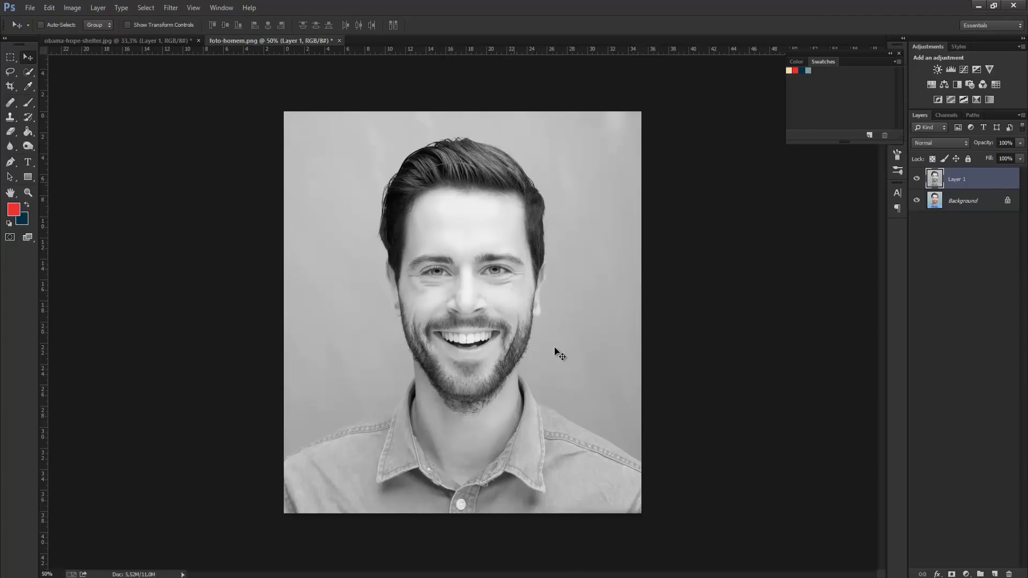
Step: Posterize the desaturated portrait layer to 5 levels
{"action": "key", "text": "alt+i"}
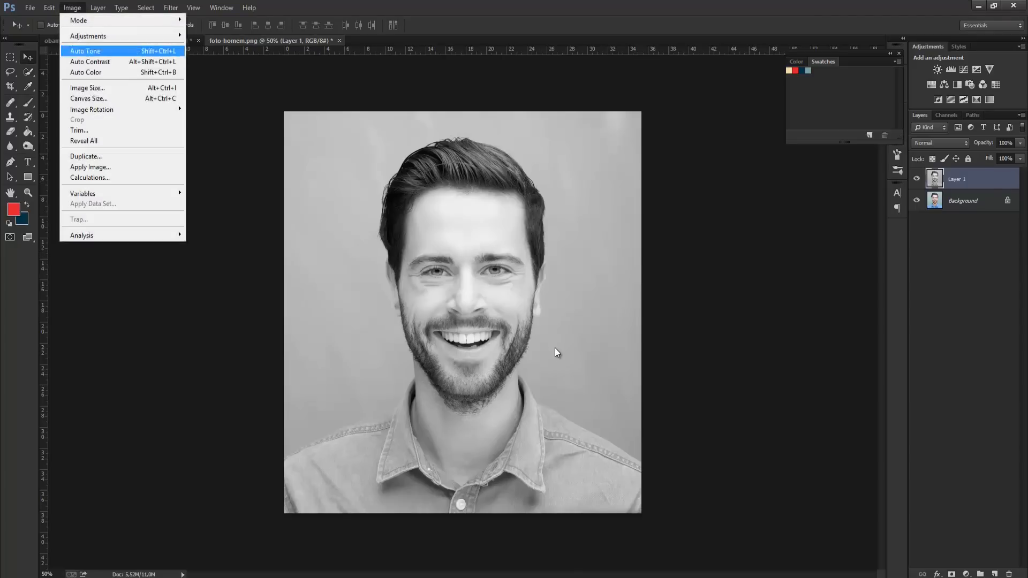
{"action": "key", "text": "j"}
{"action": "key", "text": "p"}
{"action": "key", "text": "Return"}
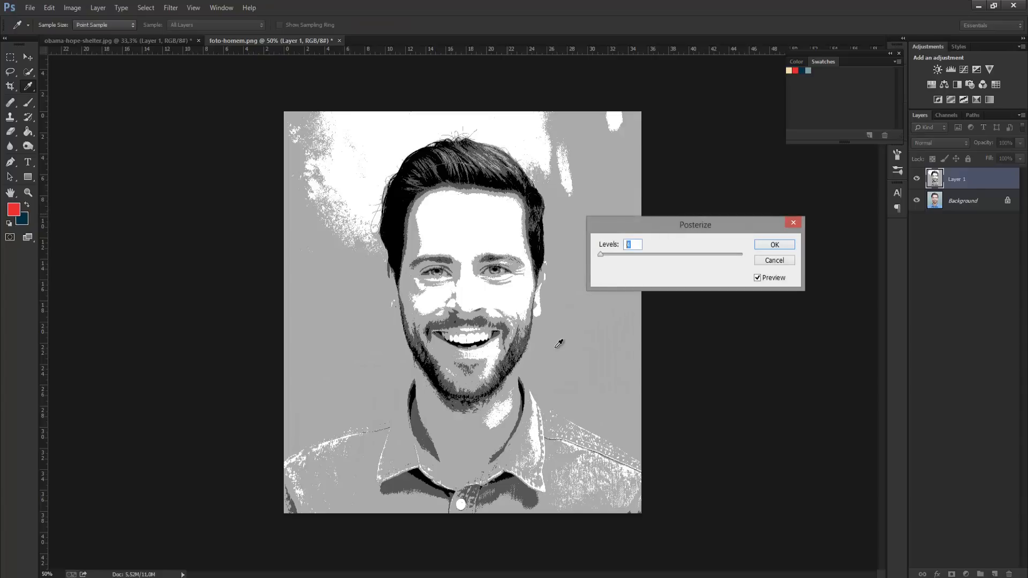
{"action": "type", "text": "6"}
{"action": "key", "text": "BackSpace"}
{"action": "type", "text": "5"}
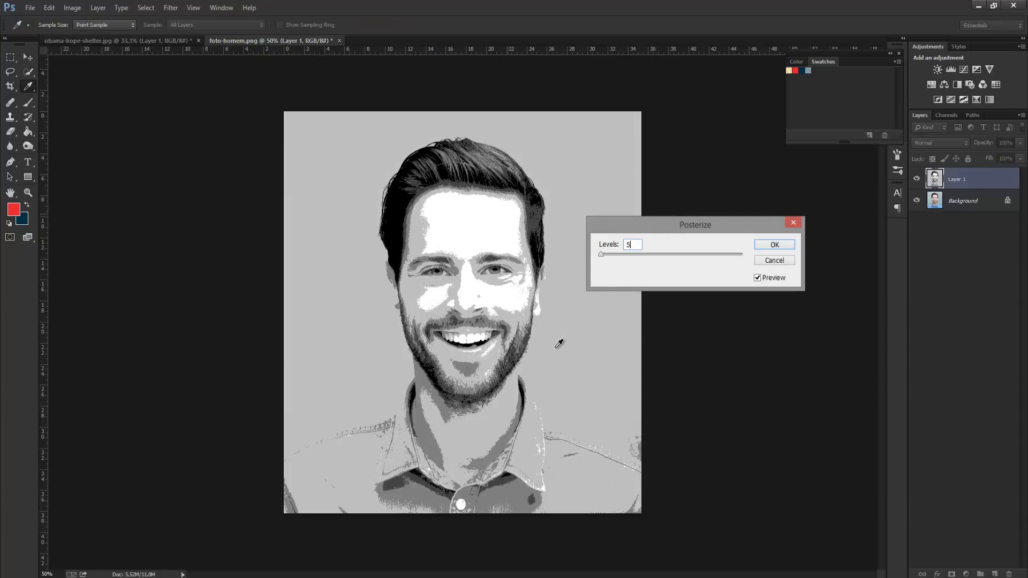
{"action": "key", "text": "Return"}
{"action": "key", "text": "v"}
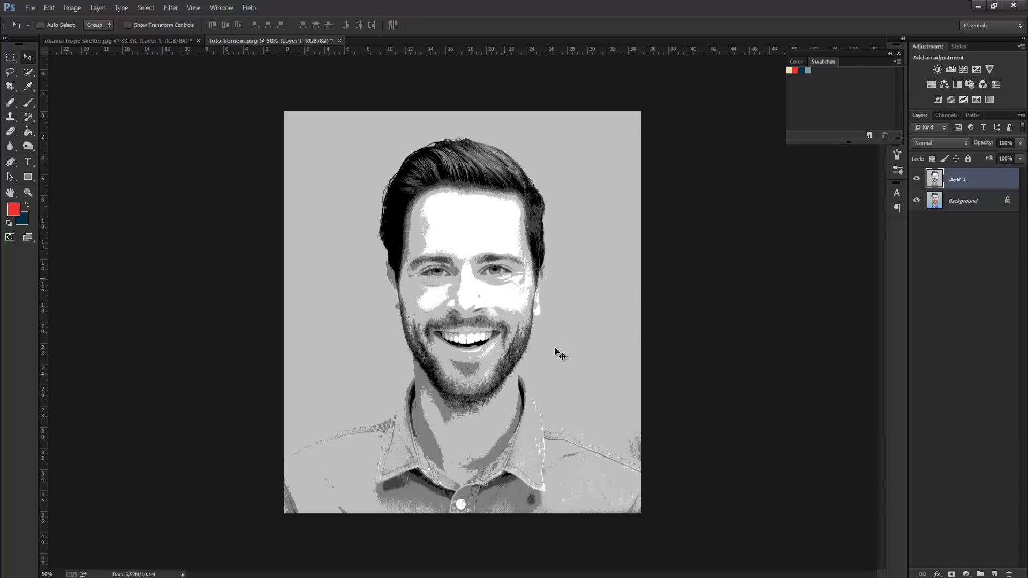
{"action": "key", "text": "ctrl+plus"}
{"action": "key", "text": "ctrl+plus"}
{"action": "key", "text": "ctrl+plus"}
{"action": "key", "text": "ctrl+minus"}
{"action": "key", "text": "ctrl+minus"}
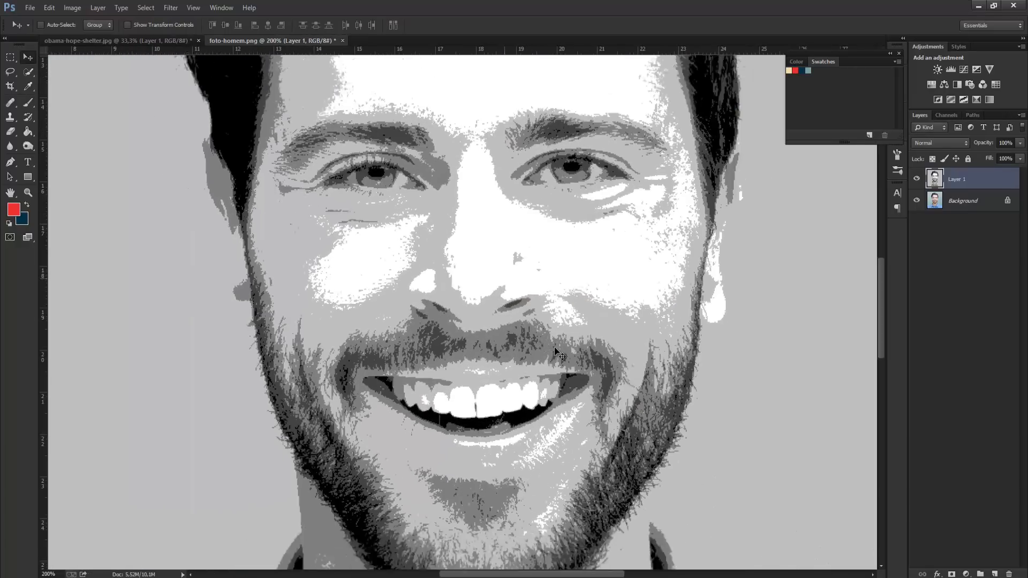
{"action": "key", "text": "ctrl+minus"}
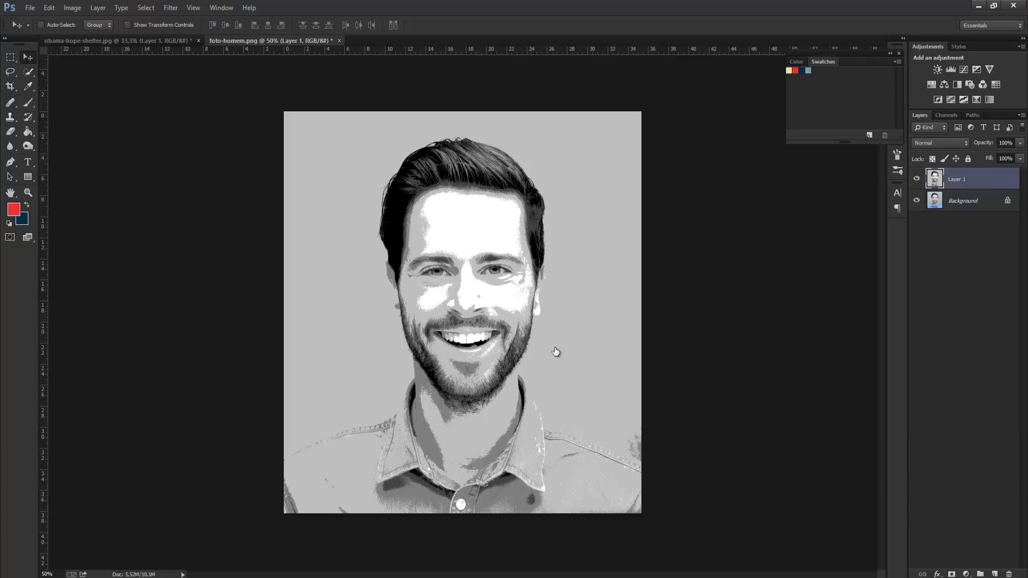
Step: Rename the posterized layer "background base"
{"action": "key", "text": "F2"}
{"action": "type", "text": "background base"}
{"action": "key", "text": "Return"}
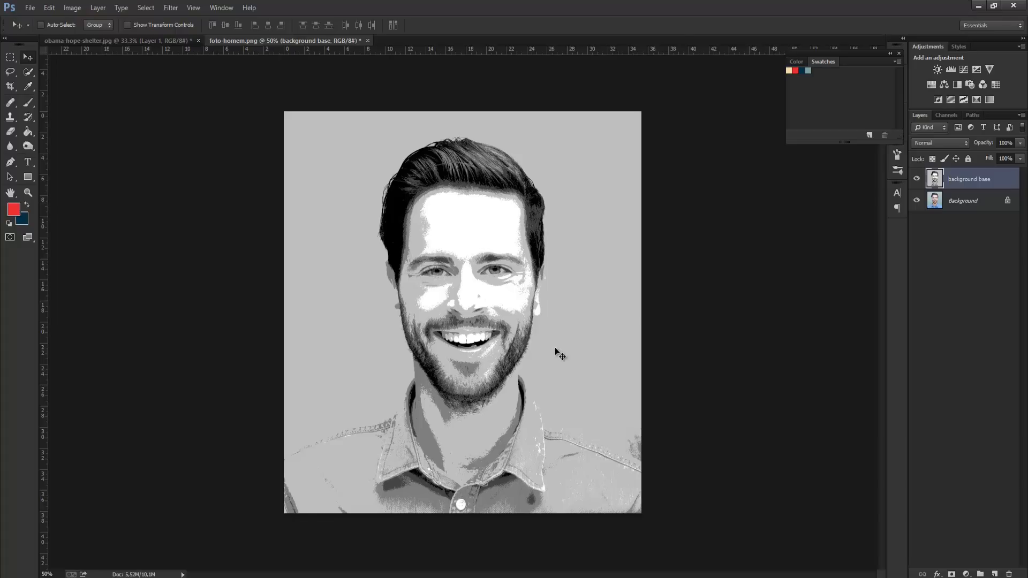
Step: Hide the posterized layer and select the whole man on the Background layer using the Quick Selection tool with a 32 px brush
{"action": "key", "text": "ctrl+comma"}
{"action": "key", "text": "alt+bracketleft"}
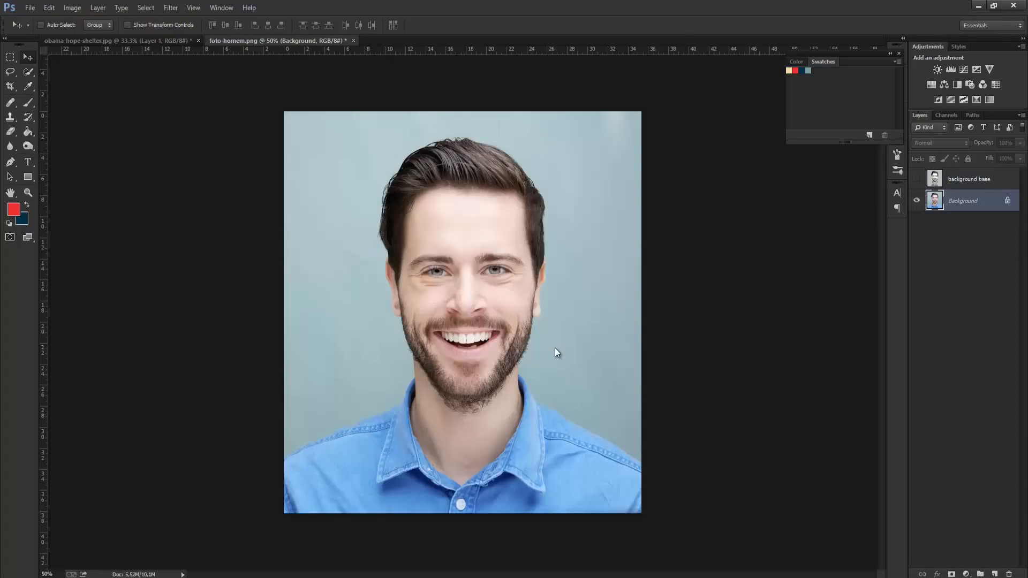
{"action": "key", "text": "w"}
{"action": "left_click", "coordinate": [103, 24]}
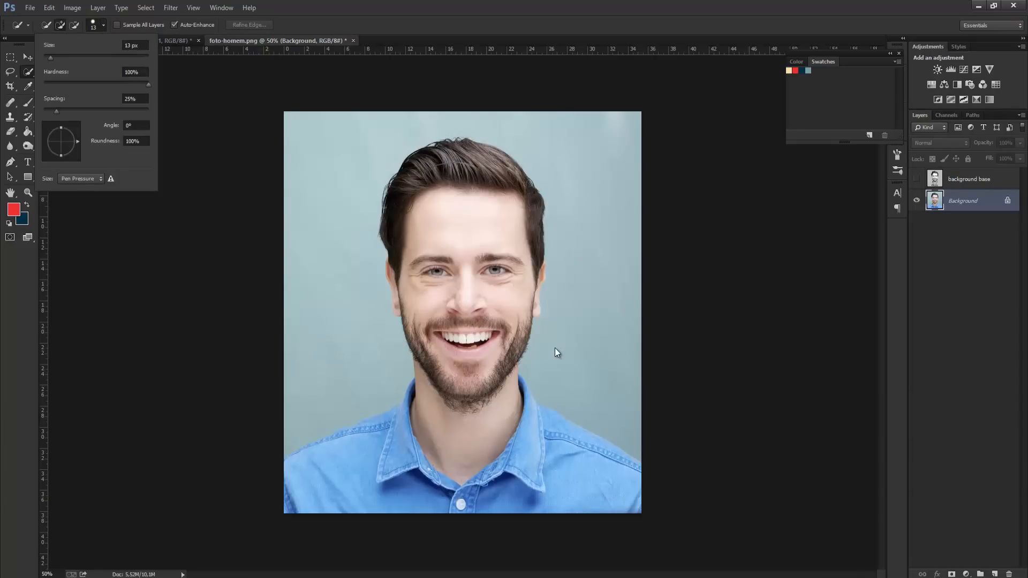
{"action": "key", "text": "bracketright"}
{"action": "key", "text": "bracketright"}
{"action": "key", "text": "Return"}
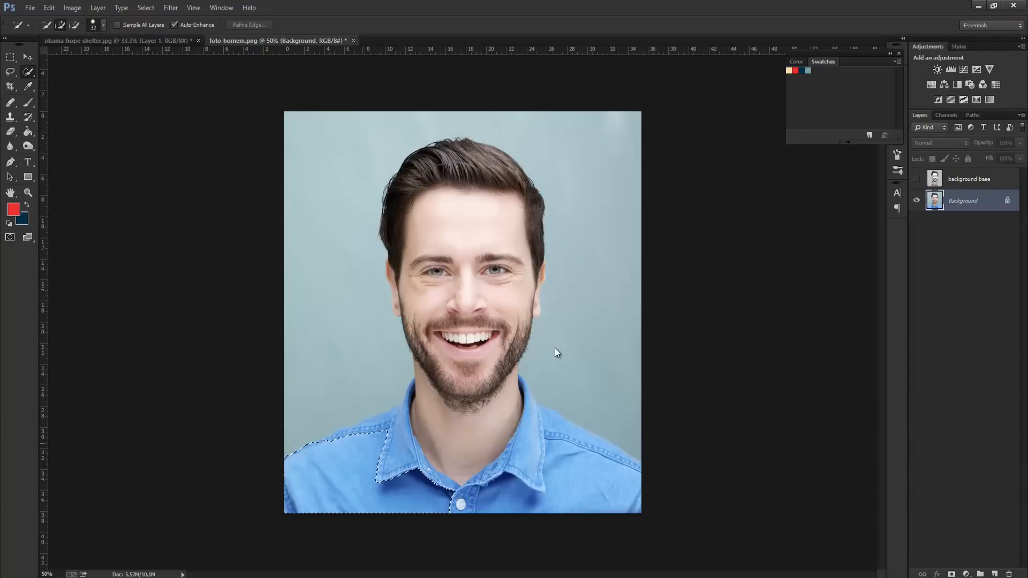
{"action": "mouse_move", "coordinate": [363, 443]}
{"action": "left_mouse_down"}
{"action": "mouse_move", "coordinate": [419, 431]}
{"action": "mouse_move", "coordinate": [343, 438]}
{"action": "left_mouse_up"}
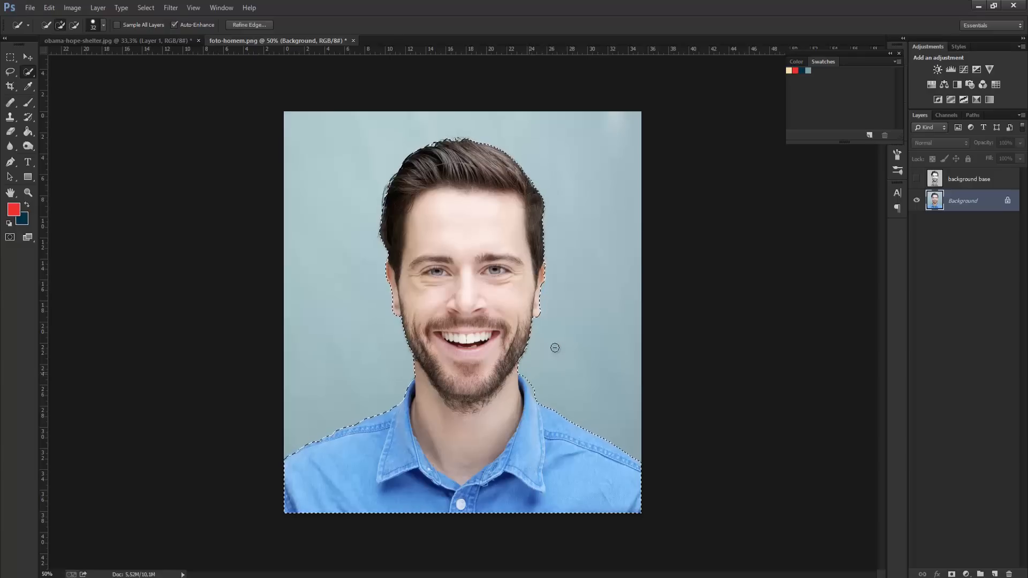
{"action": "key", "text": "alt"}
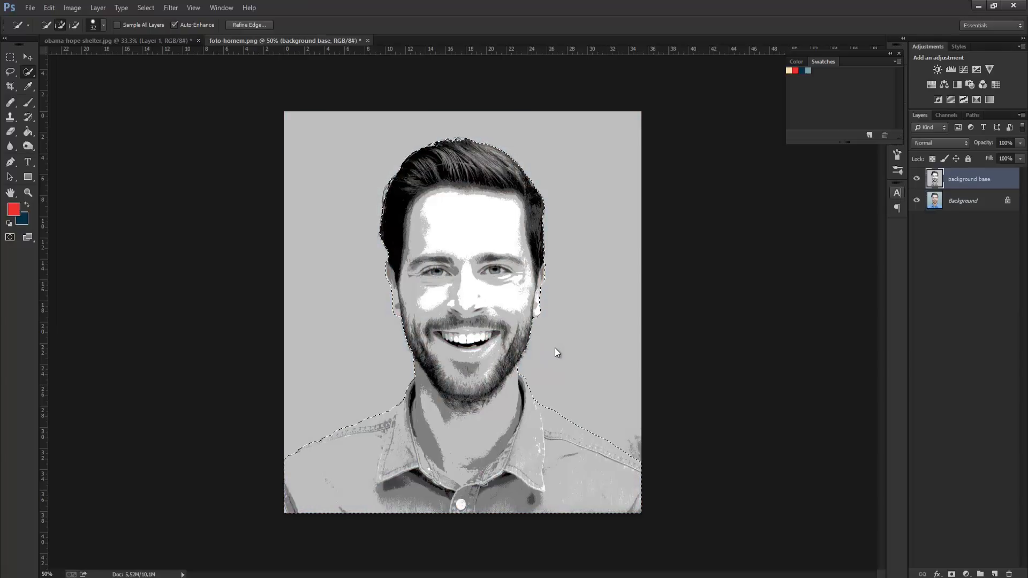
Step: Fill the man's silhouette with the cream swatch colour on a new layer above "background base", then deselect it
{"action": "key", "text": "ctrl+shift+alt+n"}
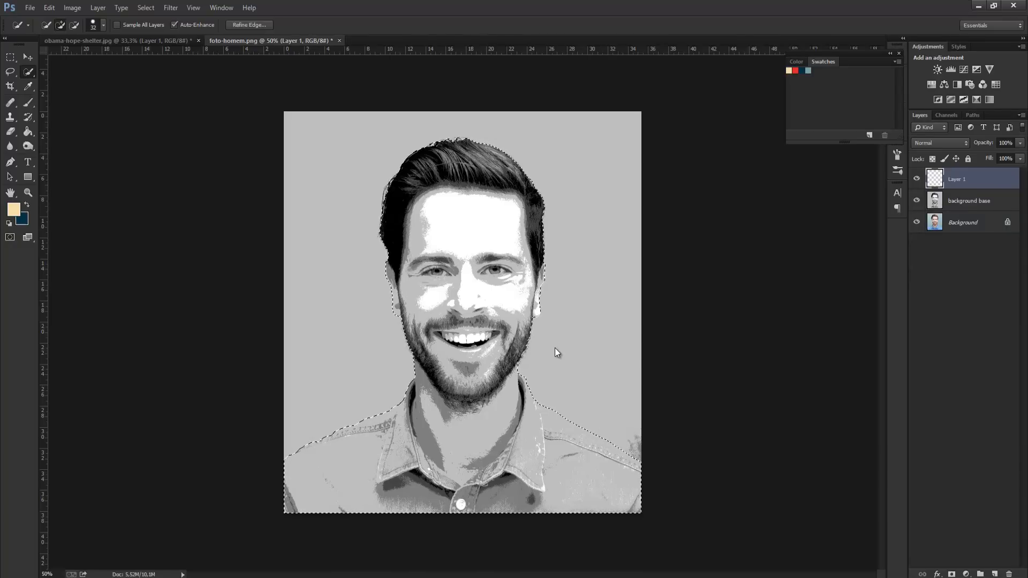
{"action": "key", "text": "n"}
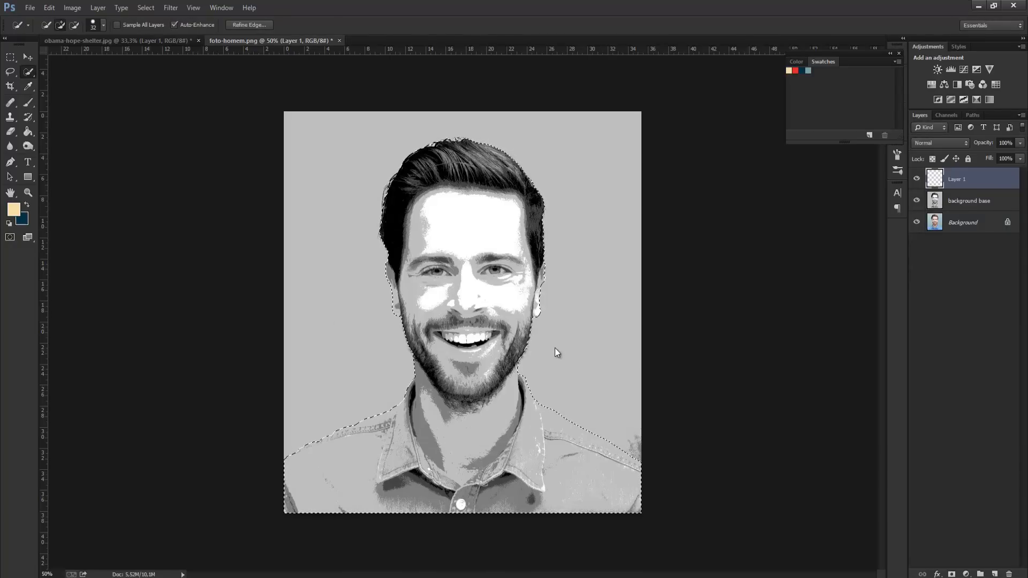
{"action": "key", "text": "x"}
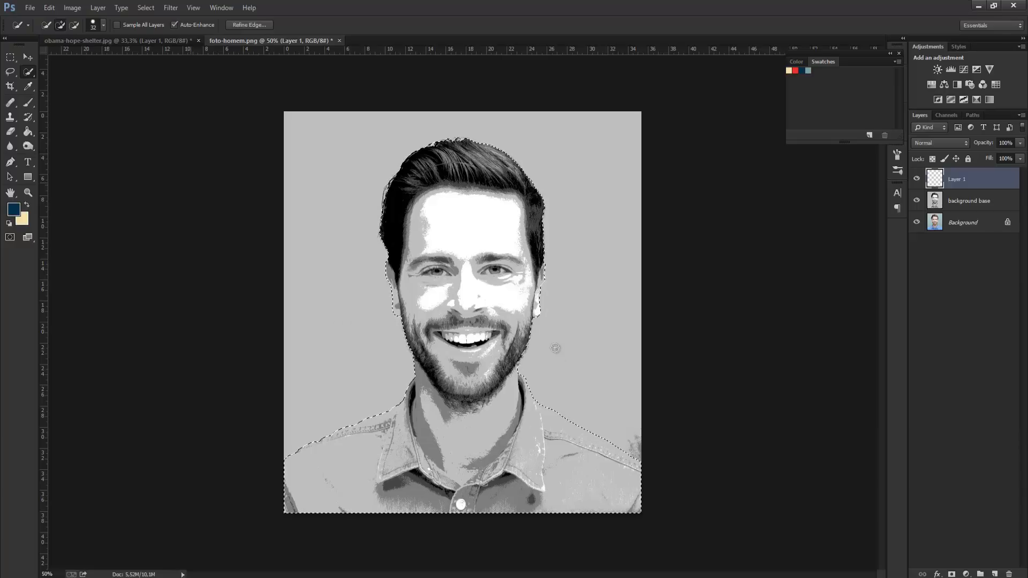
{"action": "key", "text": "ctrl+BackSpace"}
{"action": "key", "text": "ctrl+d"}
{"action": "key", "text": "l"}
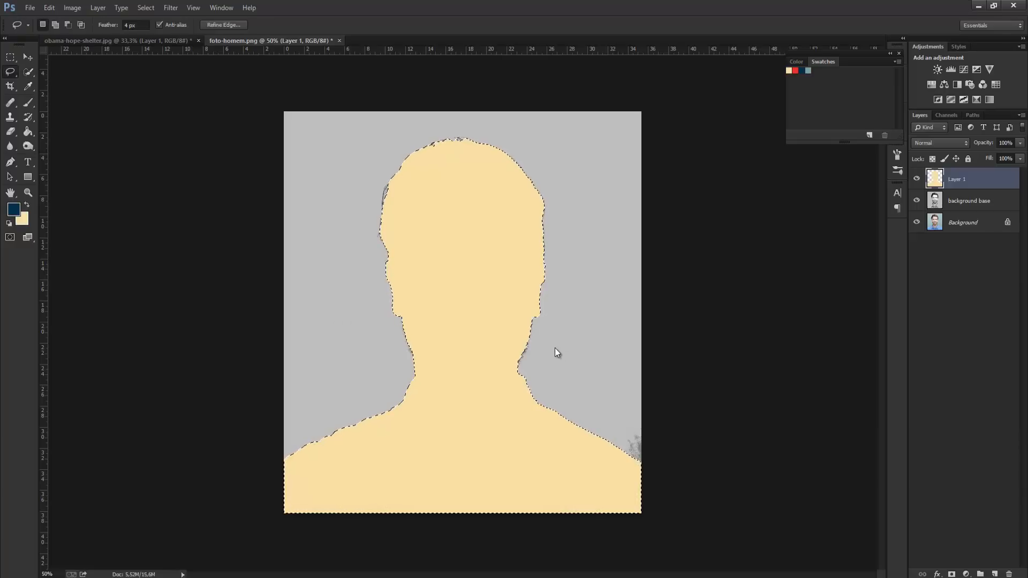
{"action": "key", "text": "ctrl+Tab"}
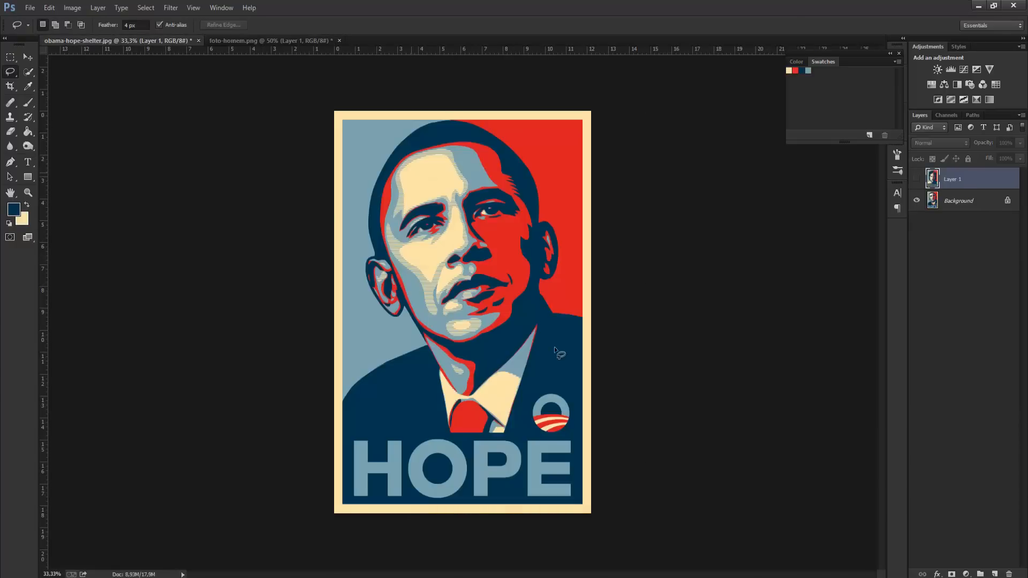
{"action": "key", "text": "ctrl+Tab"}
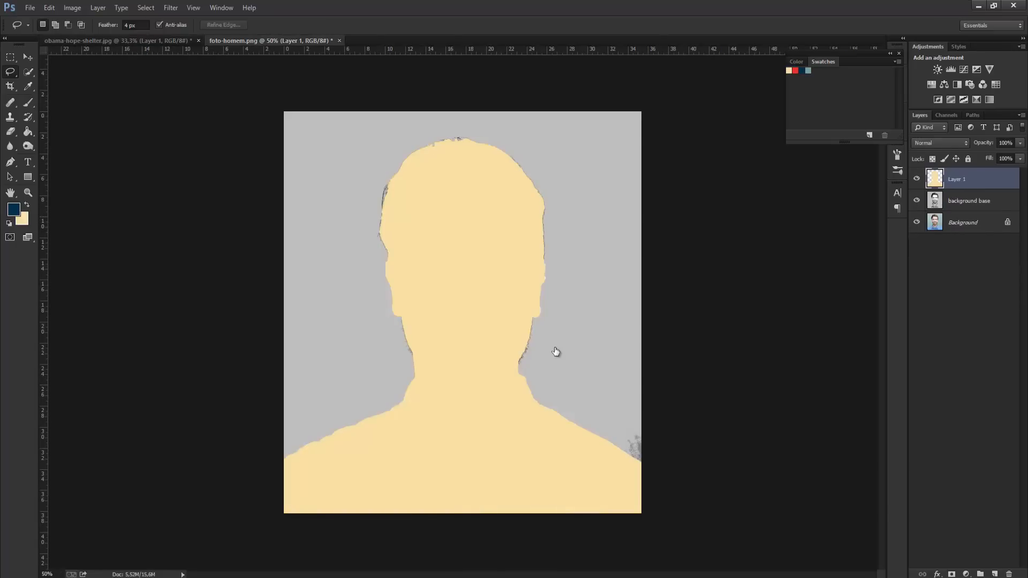
{"action": "key", "text": "alt+l"}
{"action": "key", "text": "y"}
{"action": "key", "text": "n"}
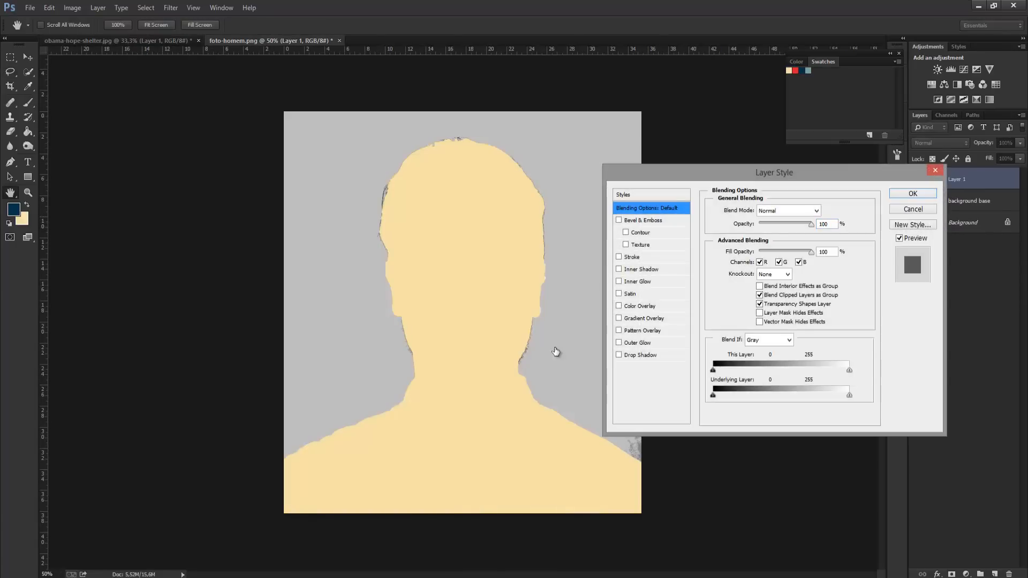
{"action": "key", "text": "Escape"}
Step: Rename the cream silhouette layer "cor base"
{"action": "key", "text": "F2"}
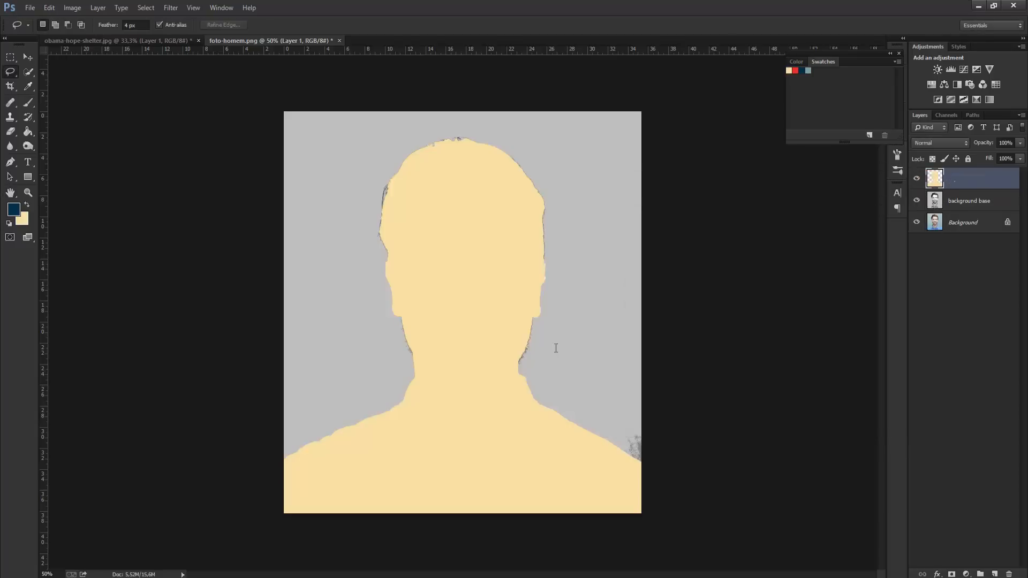
{"action": "type", "text": "cor base"}
{"action": "key", "text": "Return"}
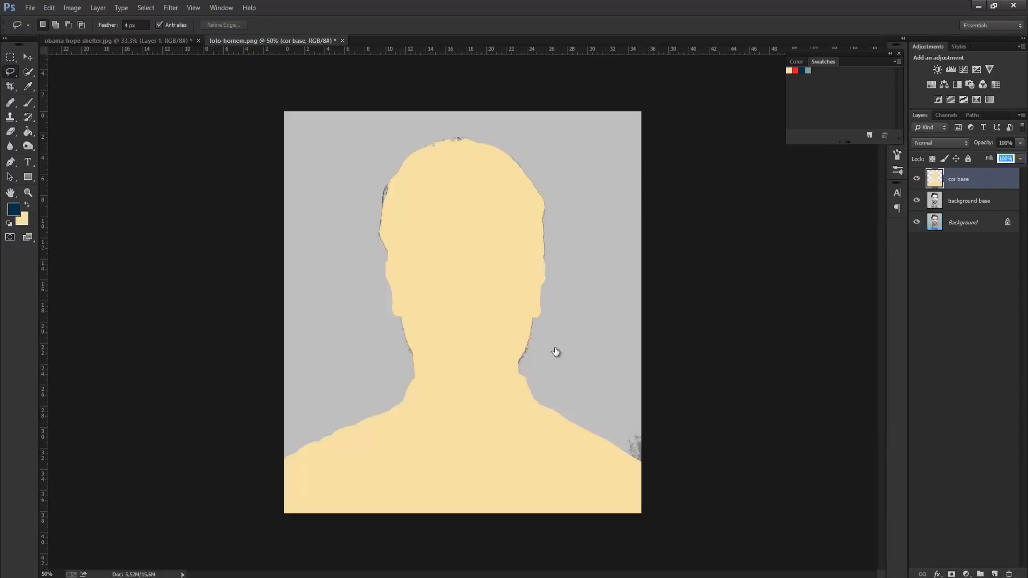
Step: Duplicate the "background base" layer and move the copy above "cor base"
{"action": "key", "text": "alt+bracketleft"}
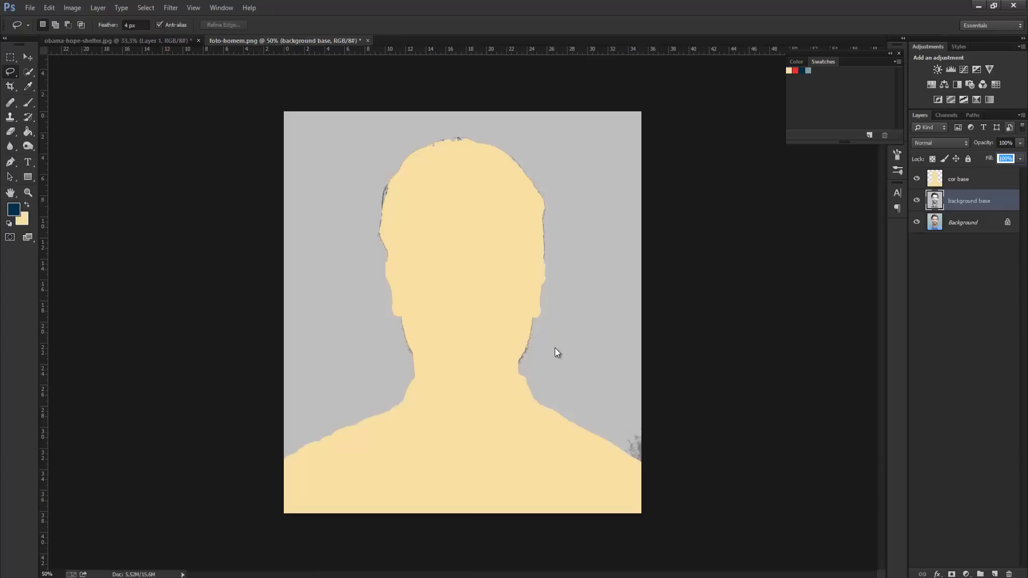
{"action": "key", "text": "ctrl+j"}
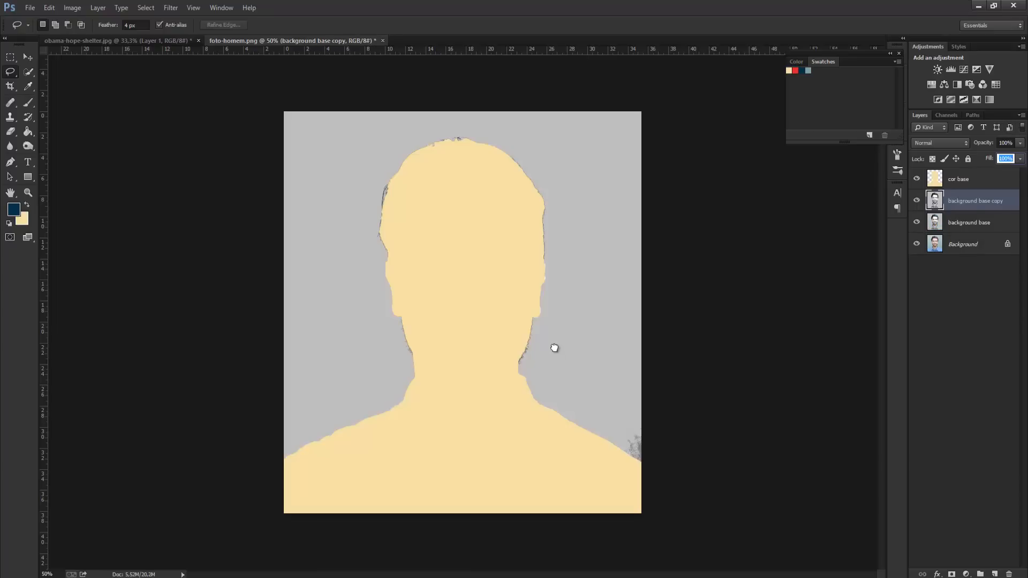
{"action": "key", "text": "ctrl+bracketright"}
{"action": "key", "text": "v"}
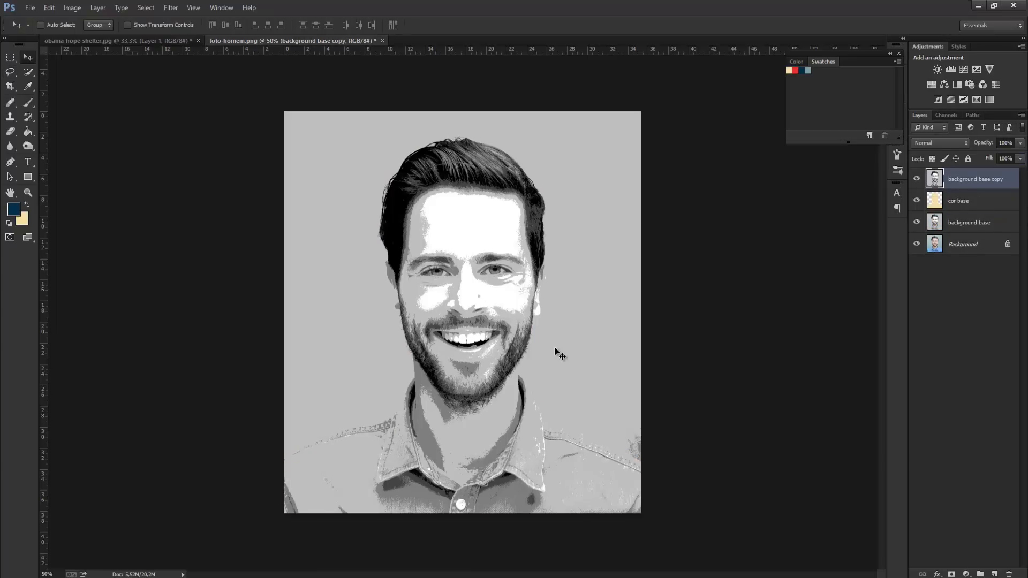
Step: Apply a Threshold adjustment with level 190 to the "background base copy" layer
{"action": "key", "text": "alt+i"}
{"action": "key", "text": "j"}
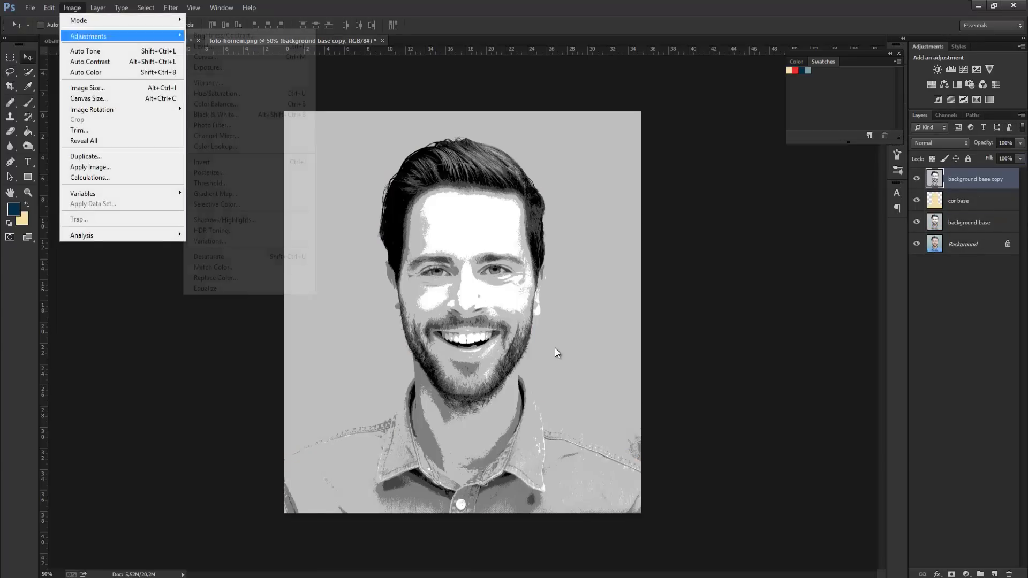
{"action": "key", "text": "Escape"}
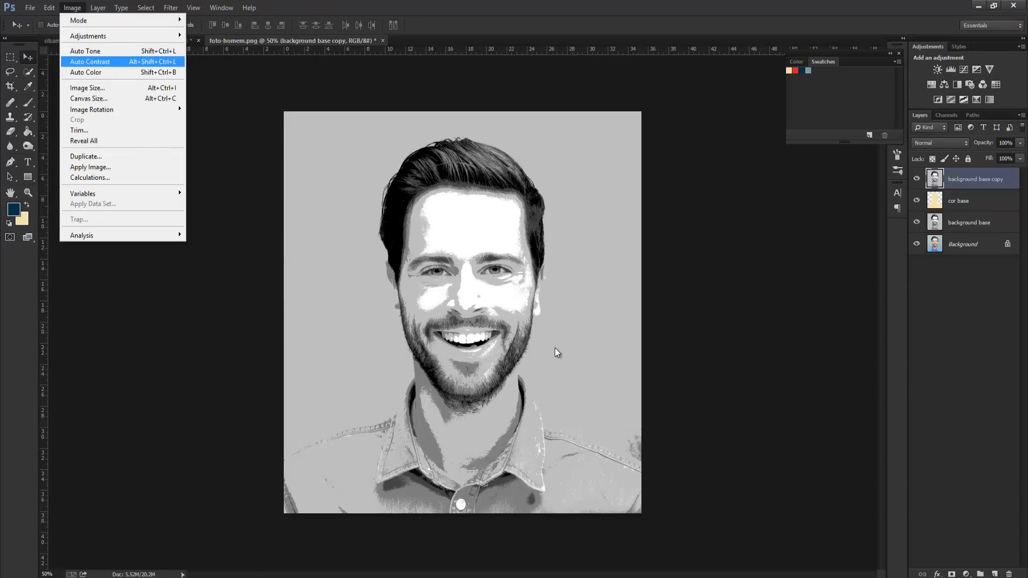
{"action": "mouse_move", "coordinate": [107, 36]}
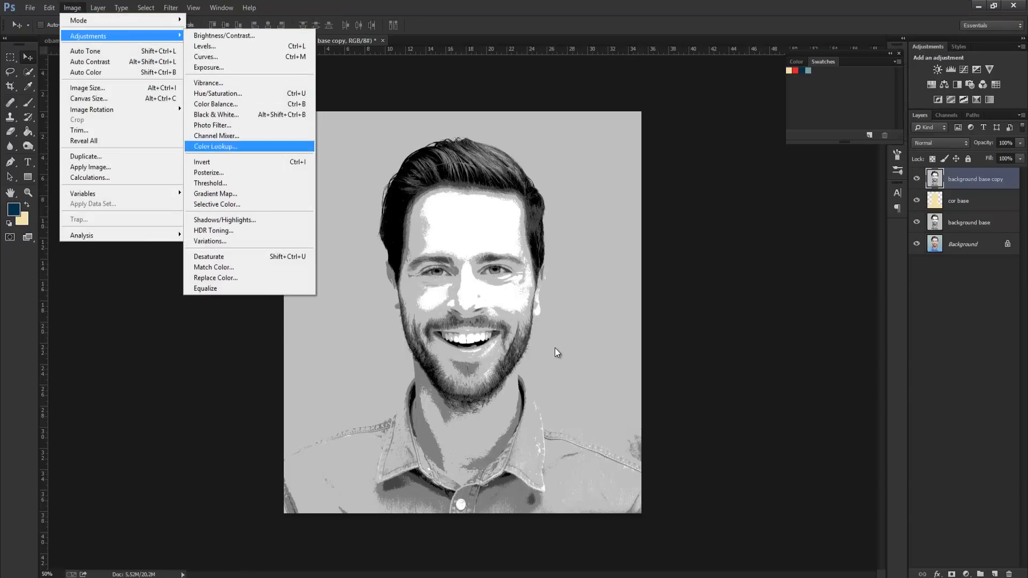
{"action": "left_click", "coordinate": [212, 183]}
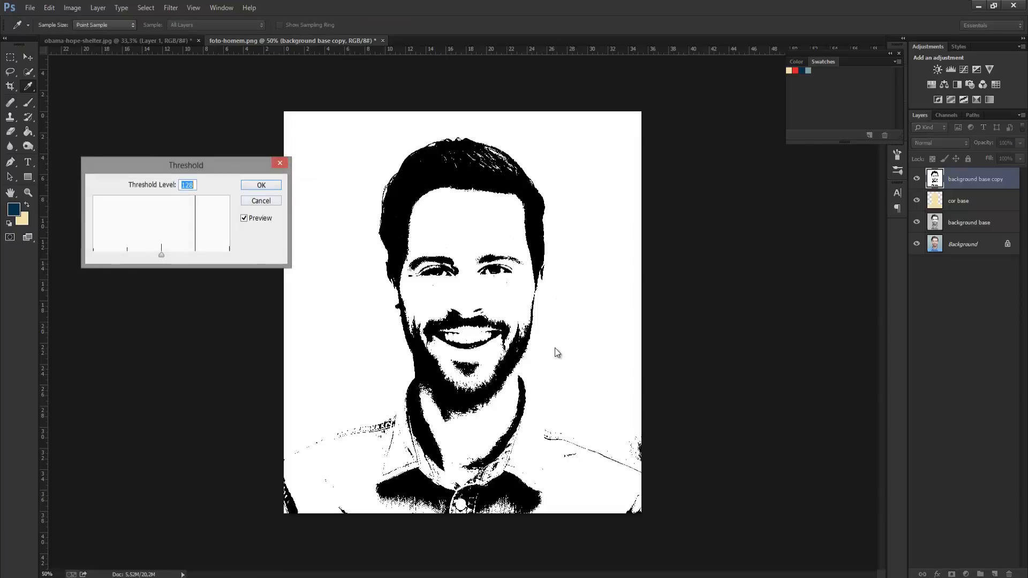
{"action": "type", "text": "19"}
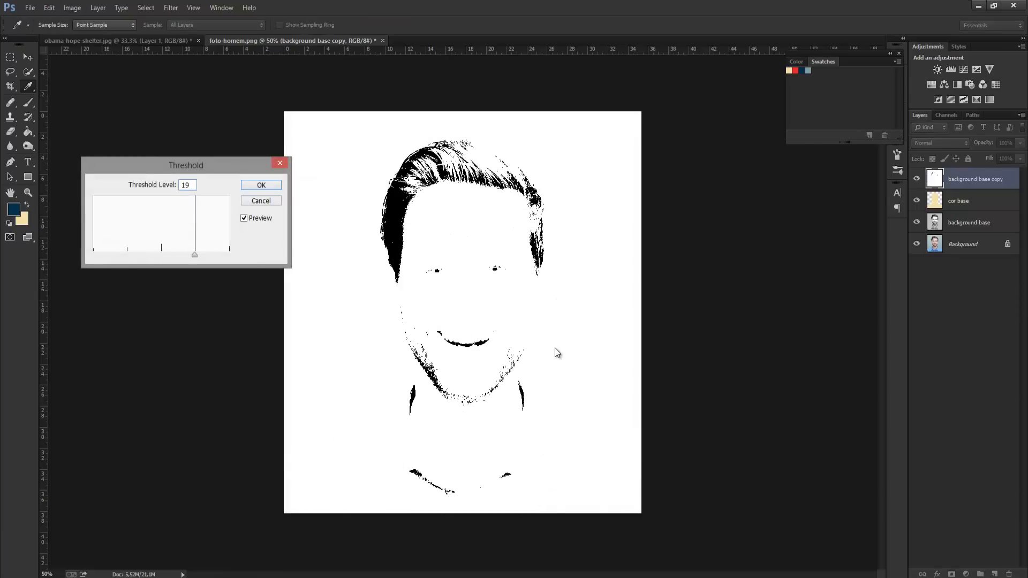
{"action": "type", "text": "0"}
{"action": "key", "text": "Return"}
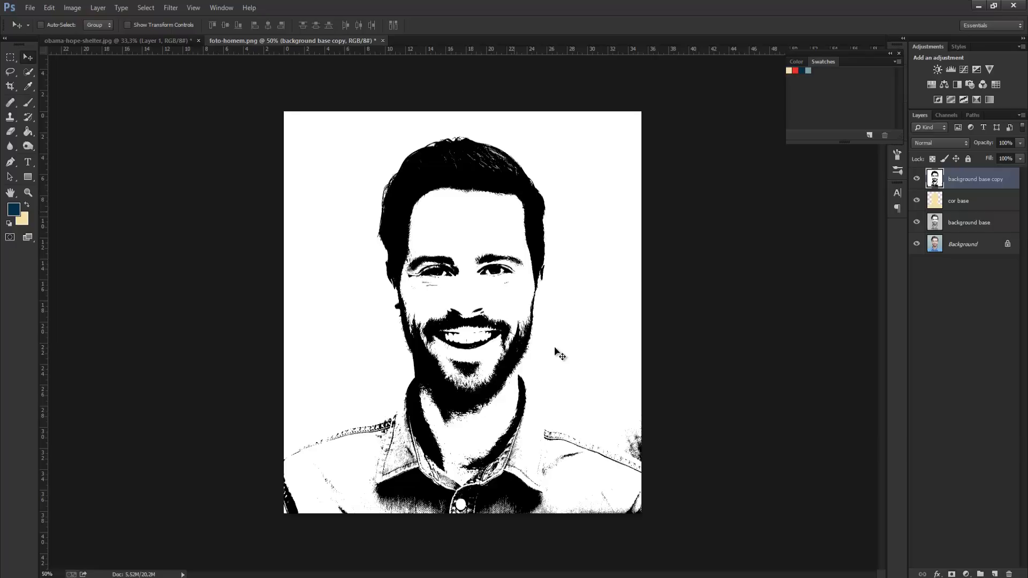
Step: Select the shadows of the thresholded portrait with Color Range and add a new layer above "background base copy"
{"action": "key", "text": "alt+s"}
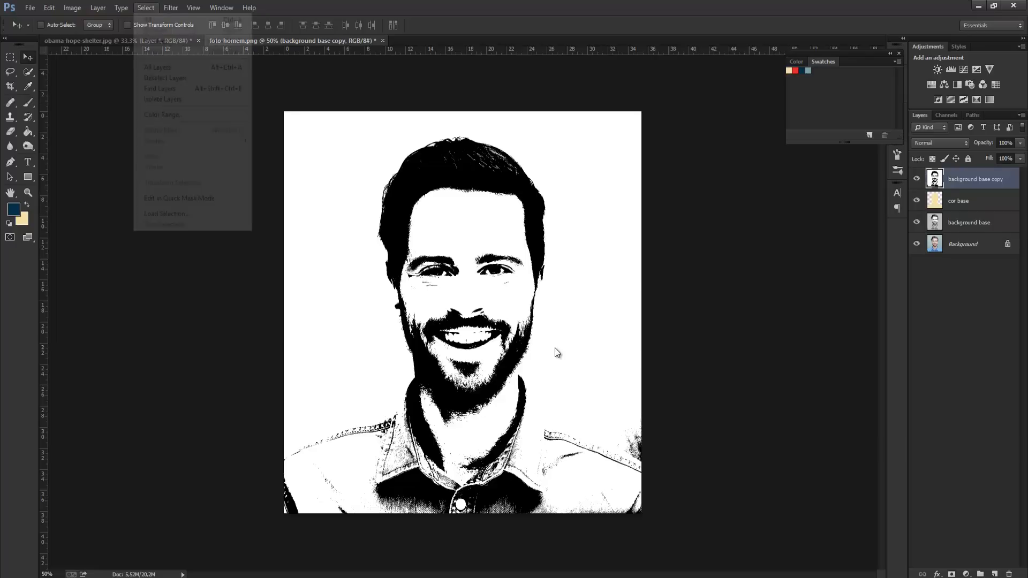
{"action": "key", "text": "Down"}
{"action": "key", "text": "Down"}
{"action": "key", "text": "Down"}
{"action": "key", "text": "Down"}
{"action": "key", "text": "Down"}
{"action": "key", "text": "Down"}
{"action": "key", "text": "Return"}
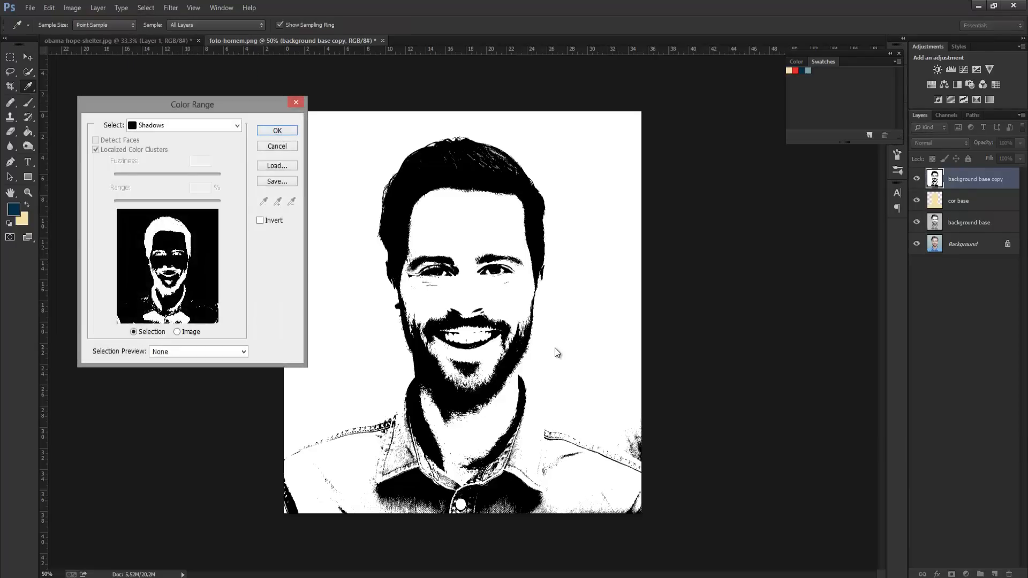
{"action": "key", "text": "alt+Down"}
{"action": "key", "text": "Return"}
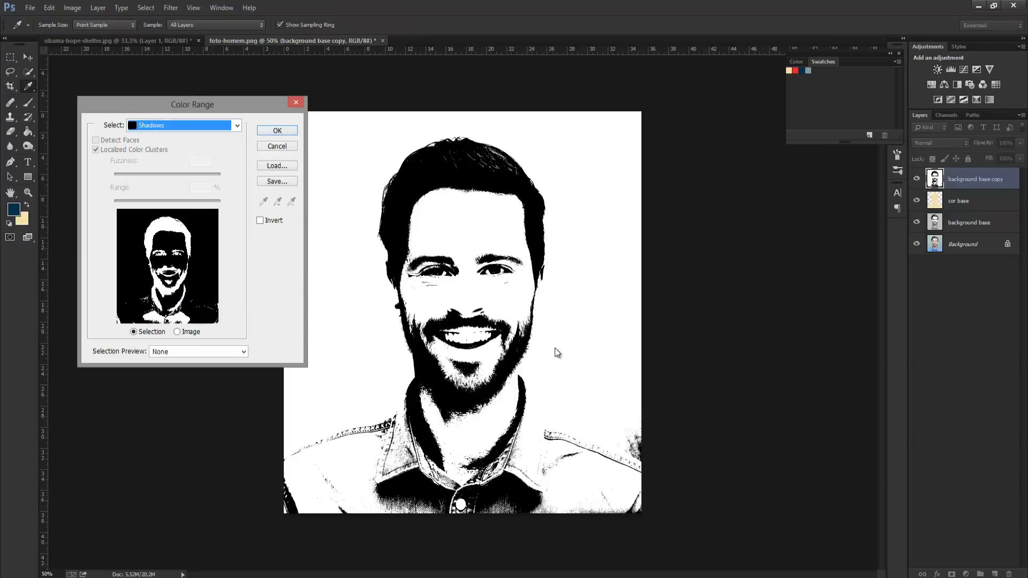
{"action": "key", "text": "Return"}
{"action": "key", "text": "v"}
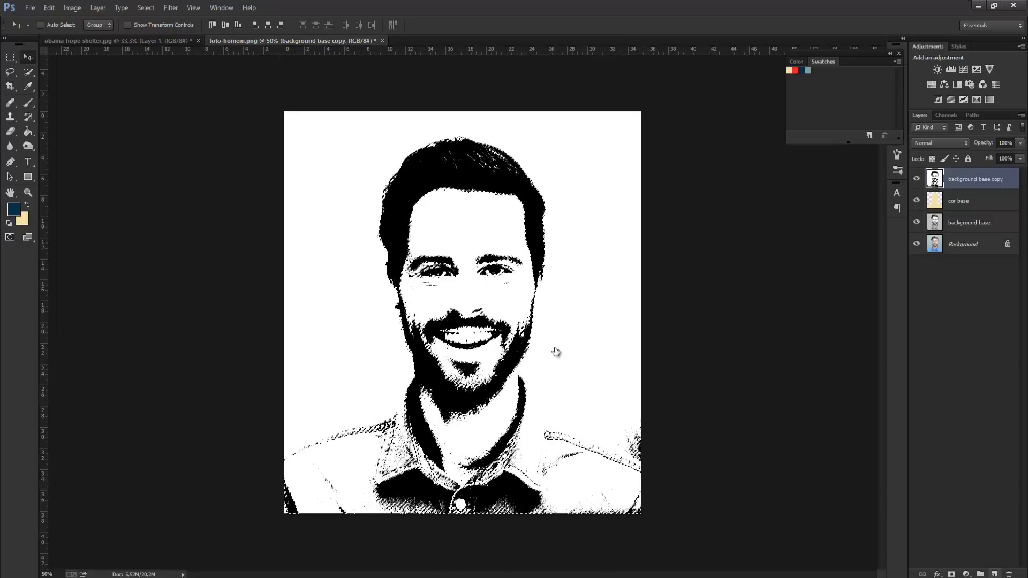
{"action": "key", "text": "ctrl+shift+alt+n"}
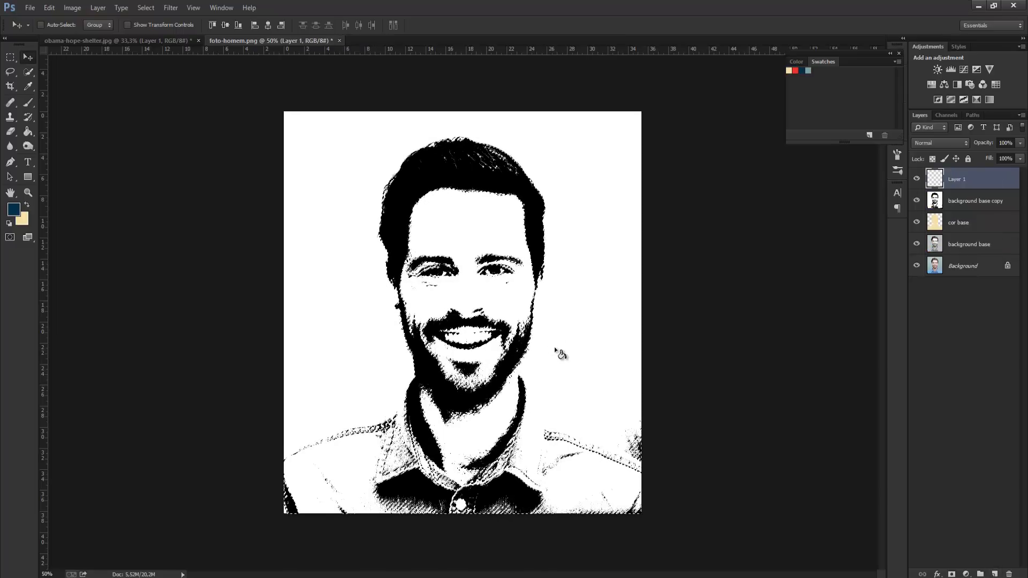
Step: Set the foreground colour to the cream swatch and view the HOPE poster document for reference
{"action": "left_click", "coordinate": [556, 346]}
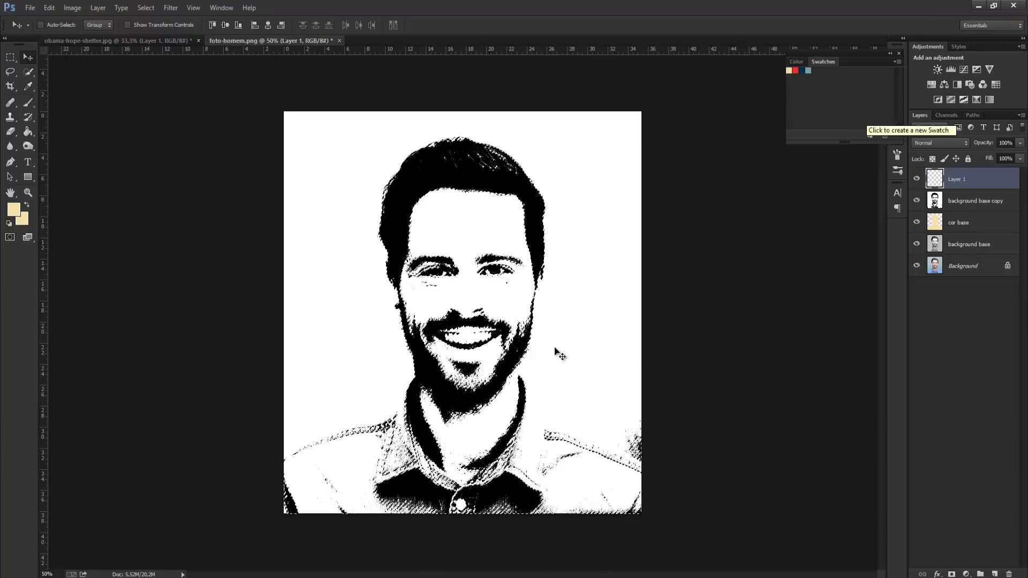
{"action": "key", "text": "ctrl+Tab"}
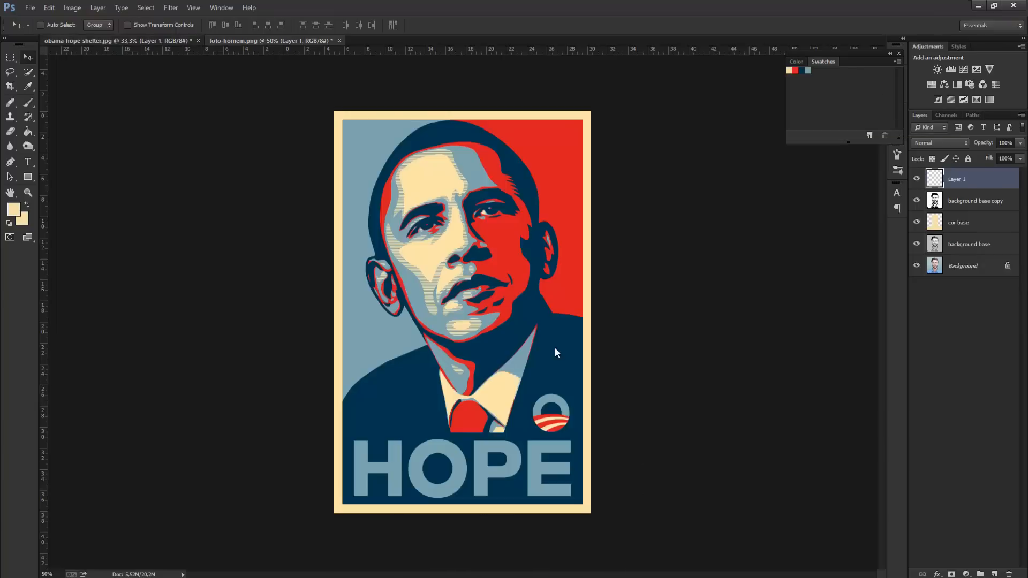
{"action": "key", "text": "ctrl+Tab"}
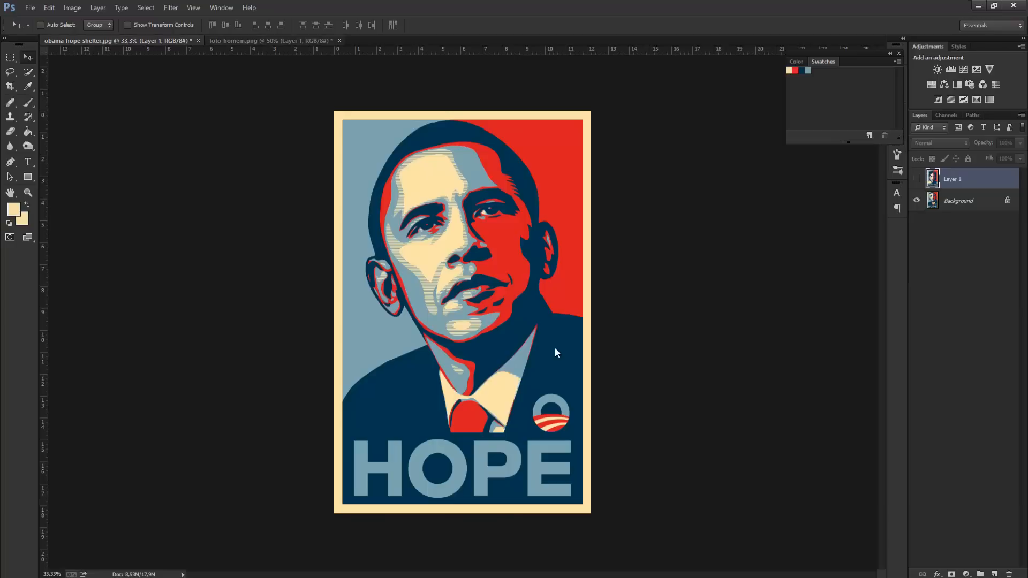
Step: Create a new RGB document 20 pixels wide and 4 pixels high at 150 pixels/inch with a white background
{"action": "key", "text": "alt"}
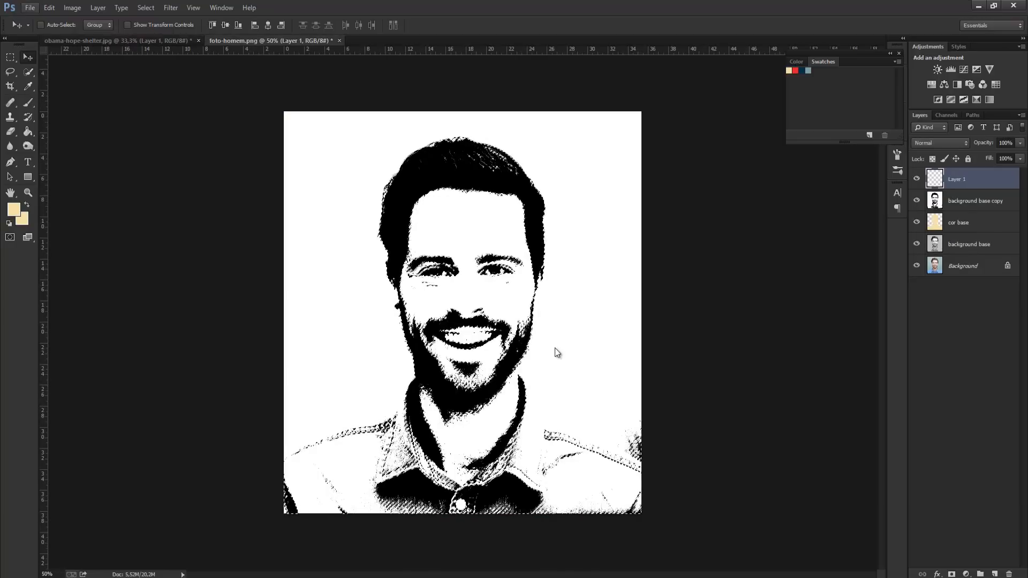
{"action": "key", "text": "Down"}
{"action": "key", "text": "Down"}
{"action": "key", "text": "Up"}
{"action": "key", "text": "Return"}
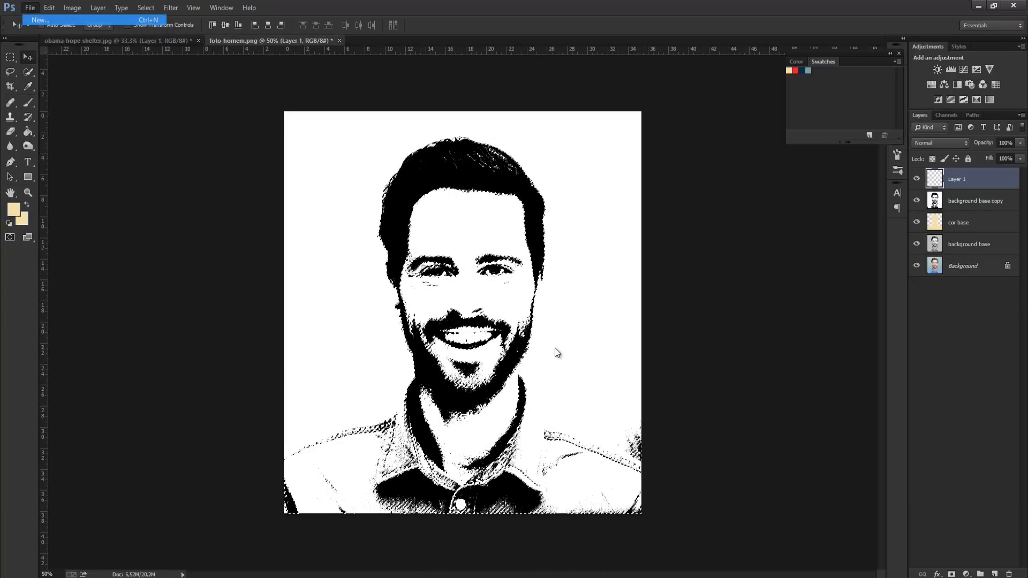
{"action": "key", "text": "Tab"}
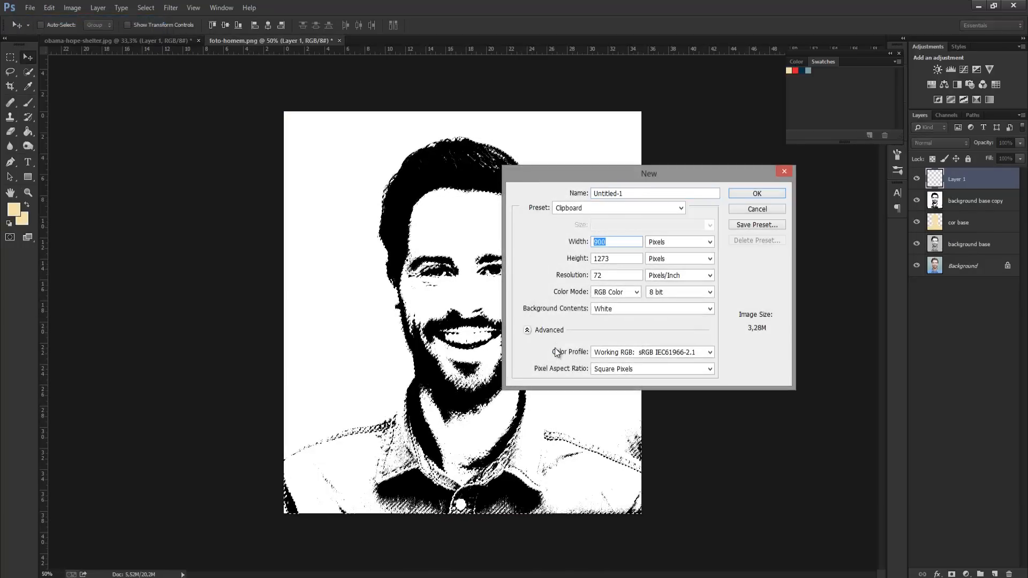
{"action": "type", "text": "20"}
{"action": "key", "text": "Tab"}
{"action": "key", "text": "Tab"}
{"action": "type", "text": "4"}
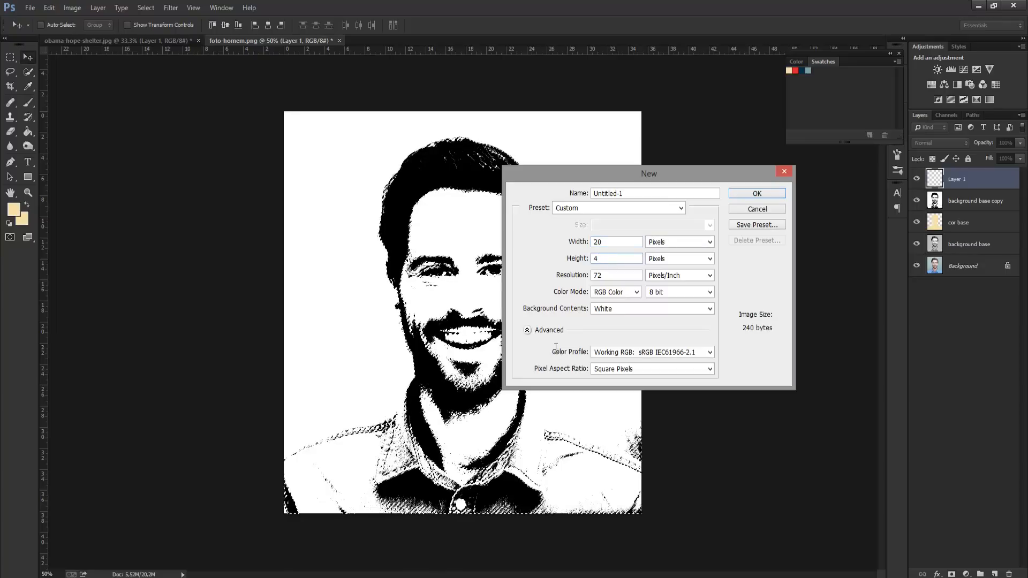
{"action": "key", "text": "Tab"}
{"action": "key", "text": "Tab"}
{"action": "type", "text": "1"}
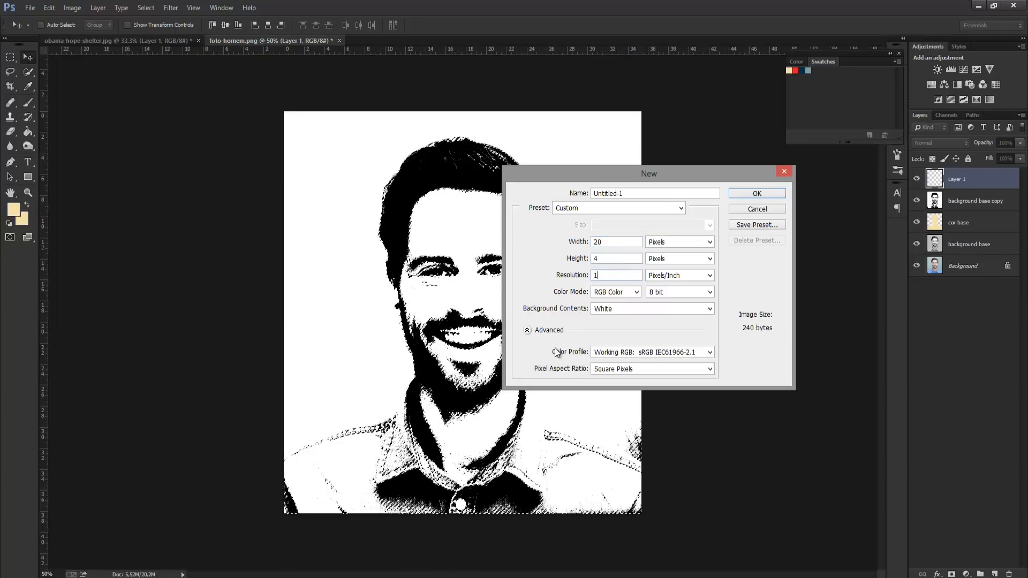
{"action": "type", "text": "50"}
{"action": "key", "text": "Return"}
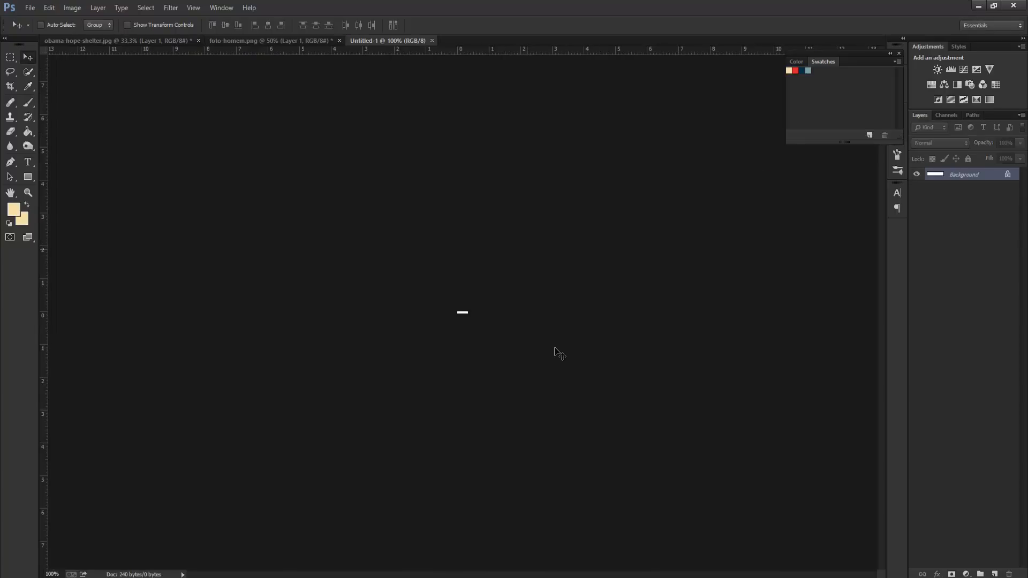
Step: Fill the whole background of the small new document with the cream foreground colour
{"action": "key", "text": "ctrl+plus"}
{"action": "key", "text": "ctrl+plus"}
{"action": "key", "text": "ctrl+plus"}
{"action": "key", "text": "ctrl+plus"}
{"action": "key", "text": "ctrl+plus"}
{"action": "key", "text": "ctrl+plus"}
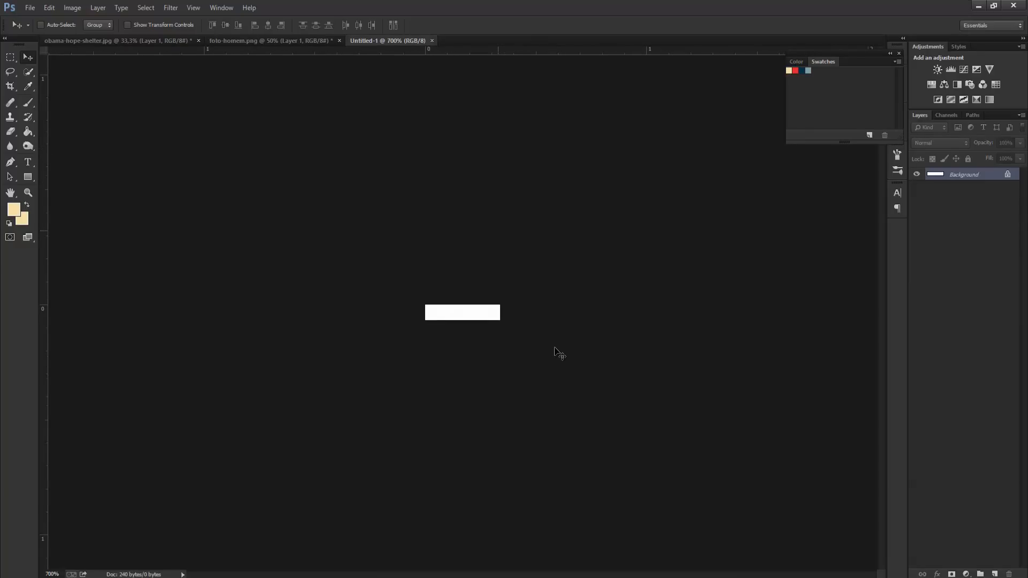
{"action": "key", "text": "alt+BackSpace"}
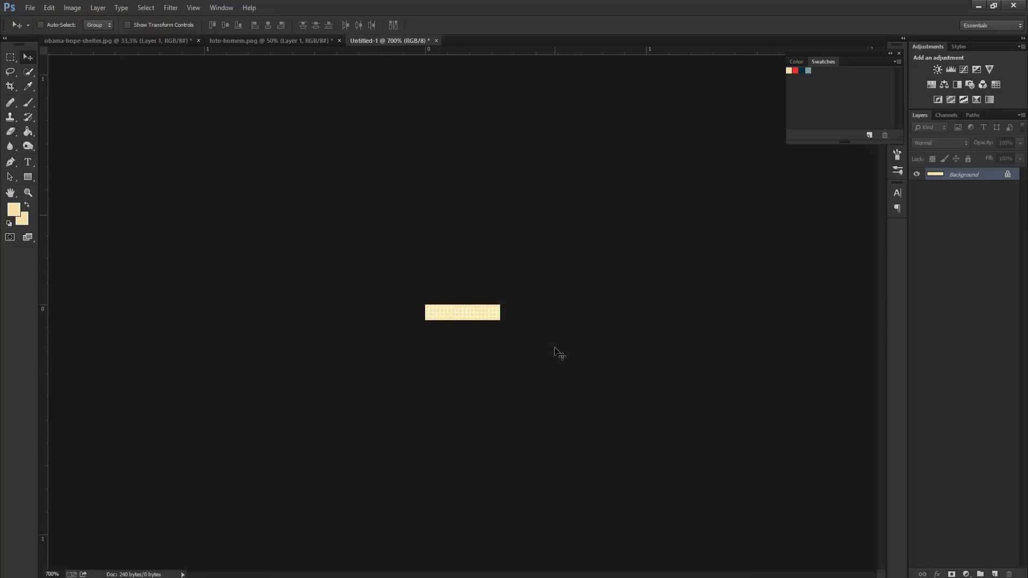
Step: Enlarge the canvas height to 200 percent, anchored at the top centre so the extra space is added below the cream strip
{"action": "key", "text": "alt+i"}
{"action": "key", "text": "s"}
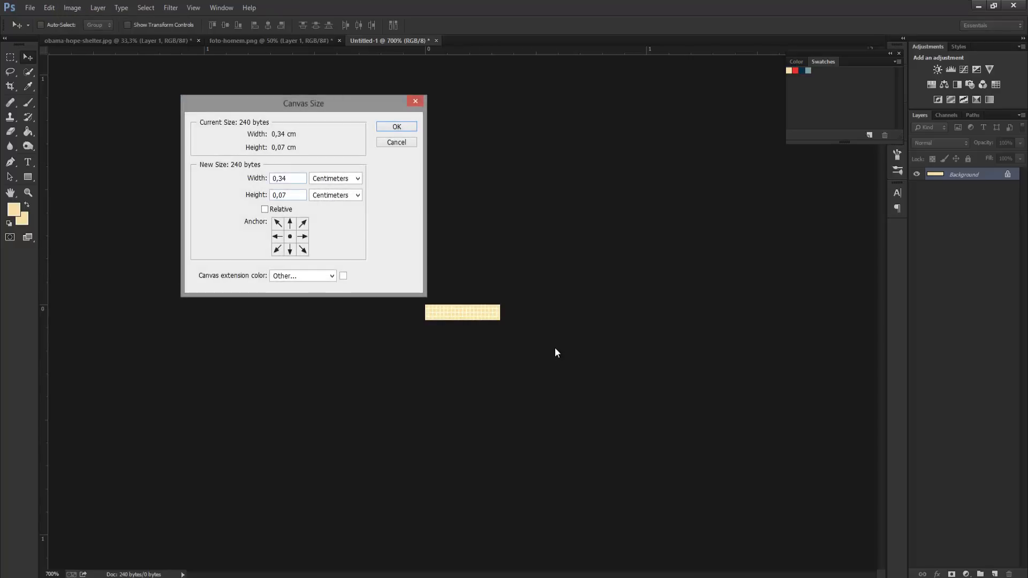
{"action": "key", "text": "Tab"}
{"action": "key", "text": "alt+Down"}
{"action": "key", "text": "Down"}
{"action": "key", "text": "Up"}
{"action": "key", "text": "Up"}
{"action": "key", "text": "Up"}
{"action": "key", "text": "Up"}
{"action": "key", "text": "Return"}
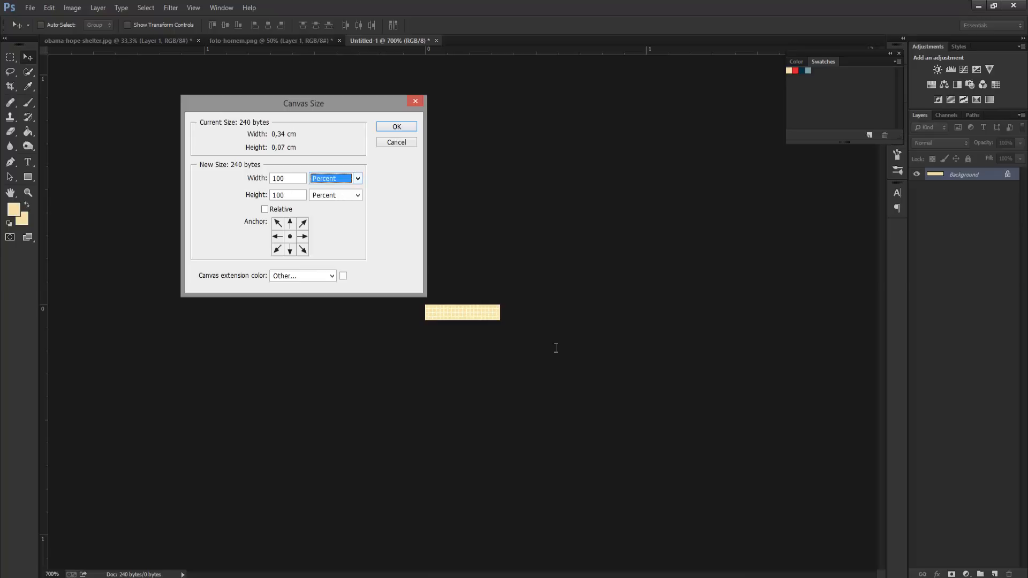
{"action": "key", "text": "shift+Tab"}
{"action": "key", "text": "Tab"}
{"action": "type", "text": "200"}
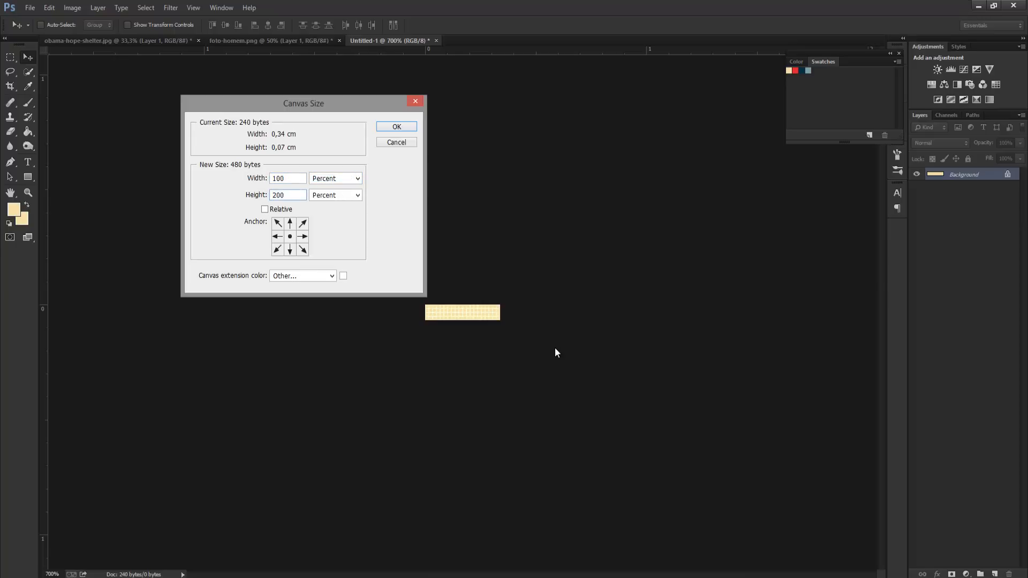
{"action": "left_click", "coordinate": [290, 224]}
{"action": "key", "text": "Return"}
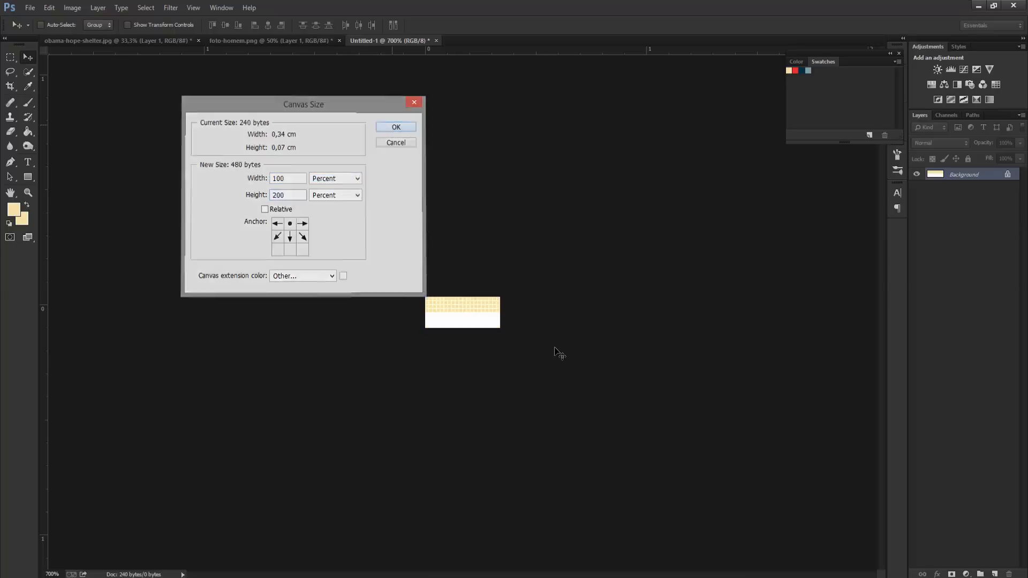
Step: Select the white lower half of the canvas with the Rectangular Marquee tool
{"action": "key", "text": "m"}
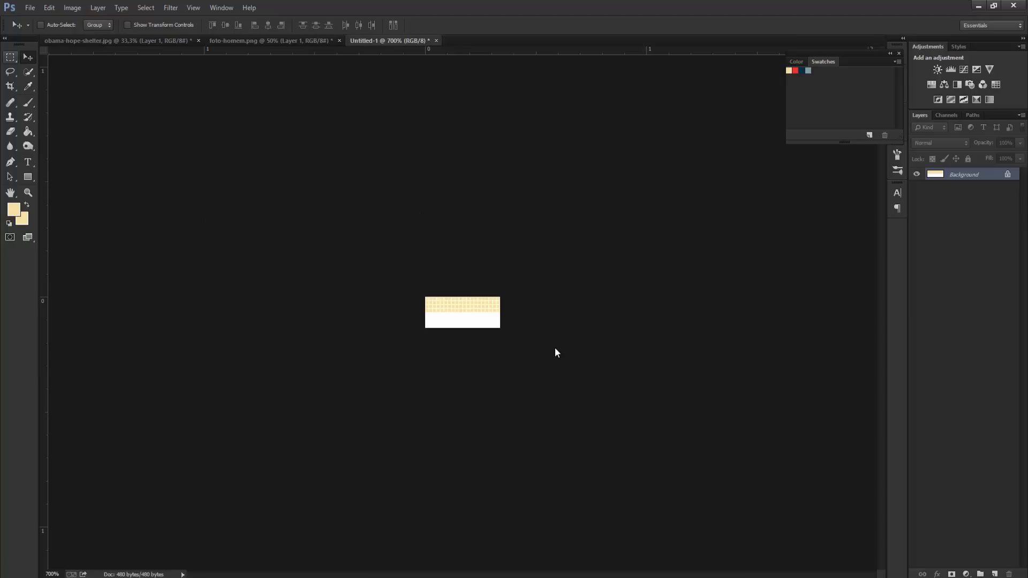
{"action": "left_click", "coordinate": [10, 57]}
{"action": "left_click_drag", "start_coordinate": [421, 343], "coordinate": [527, 315]}
{"action": "left_click_drag", "start_coordinate": [555, 348], "coordinate": [555, 348]}
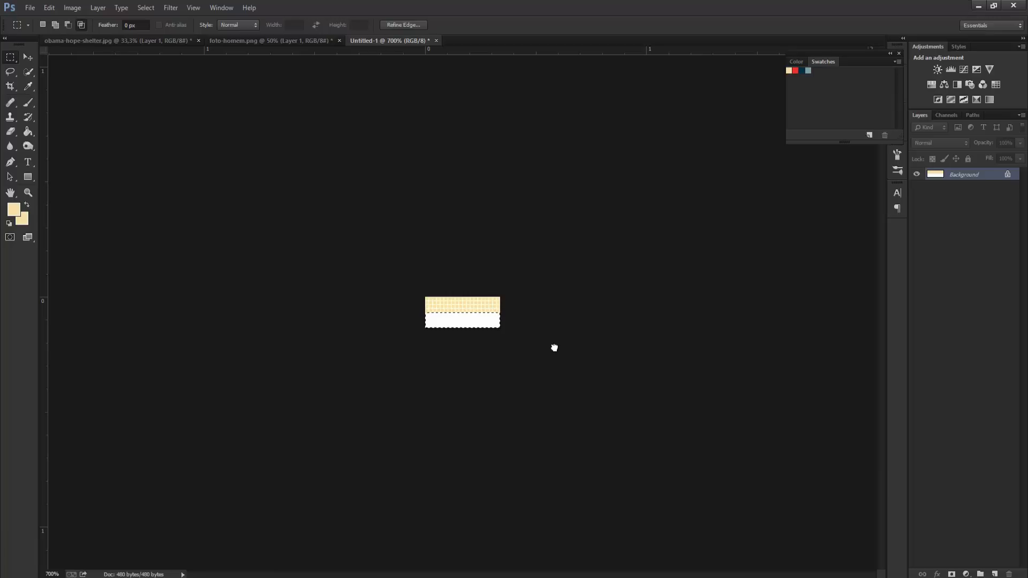
Step: Fill the selected lower half with the grey-blue swatch colour, then deselect it
{"action": "left_click", "coordinate": [808, 70]}
{"action": "key", "text": "x"}
{"action": "key", "text": "v"}
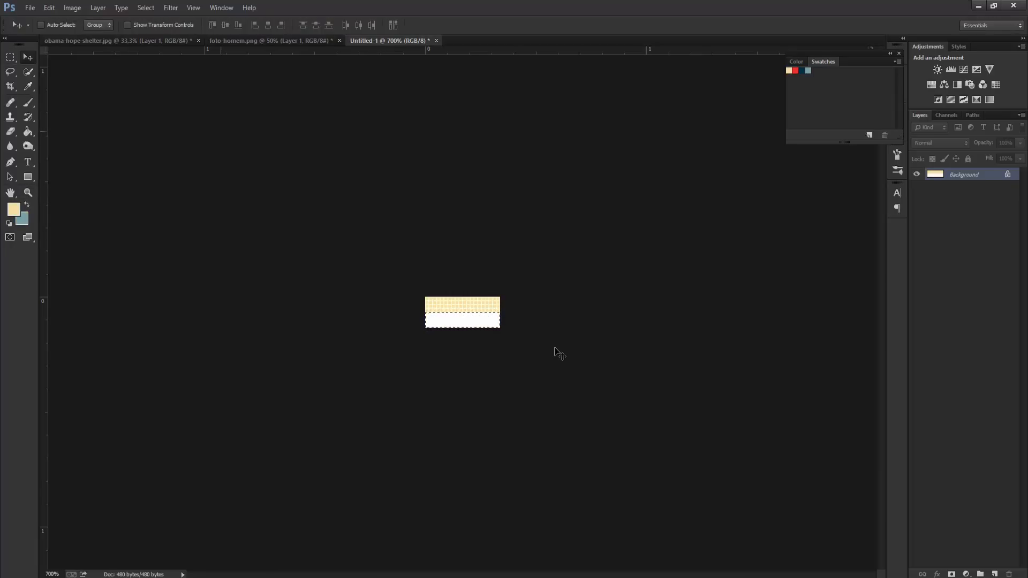
{"action": "key", "text": "ctrl+BackSpace"}
{"action": "left_click", "coordinate": [556, 351]}
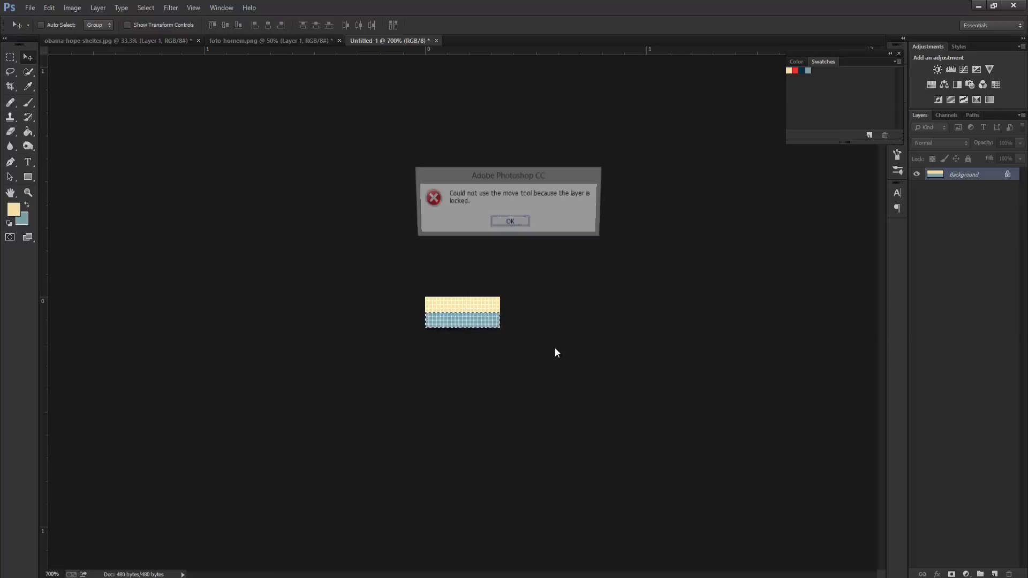
{"action": "key", "text": "Return"}
{"action": "key", "text": "l"}
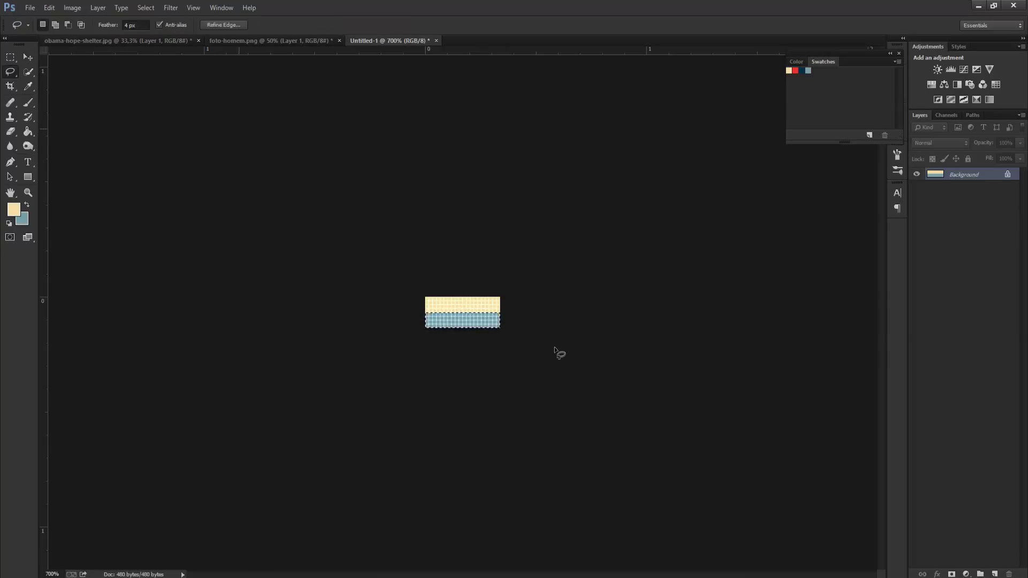
{"action": "key", "text": "ctrl+d"}
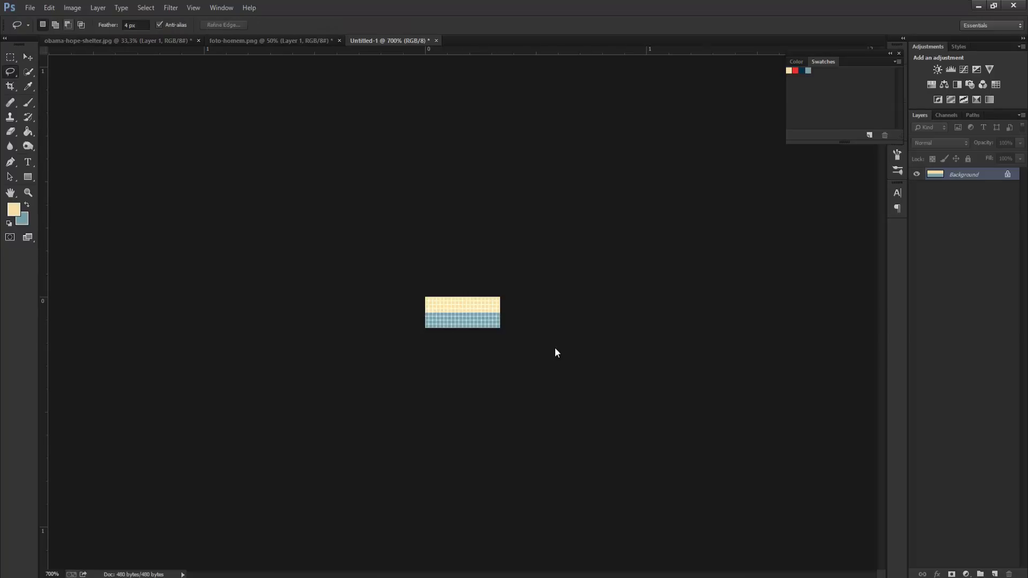
Step: Define the cream and grey-blue stripe image as a pattern named "face-map"
{"action": "key", "text": "alt+e"}
{"action": "key", "text": "Down"}
{"action": "key", "text": "Down"}
{"action": "key", "text": "Down"}
{"action": "key", "text": "Down"}
{"action": "key", "text": "Down"}
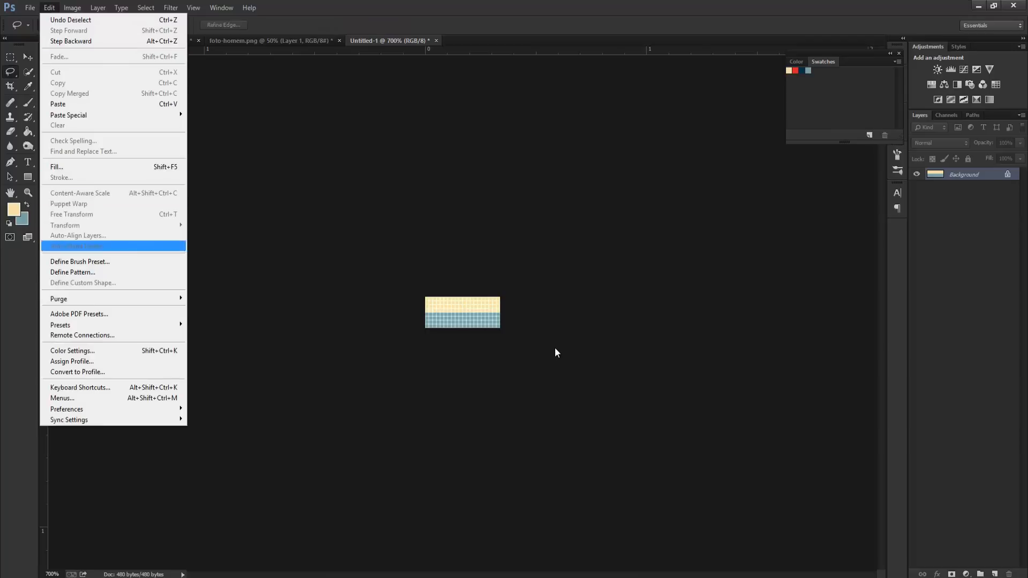
{"action": "key", "text": "Return"}
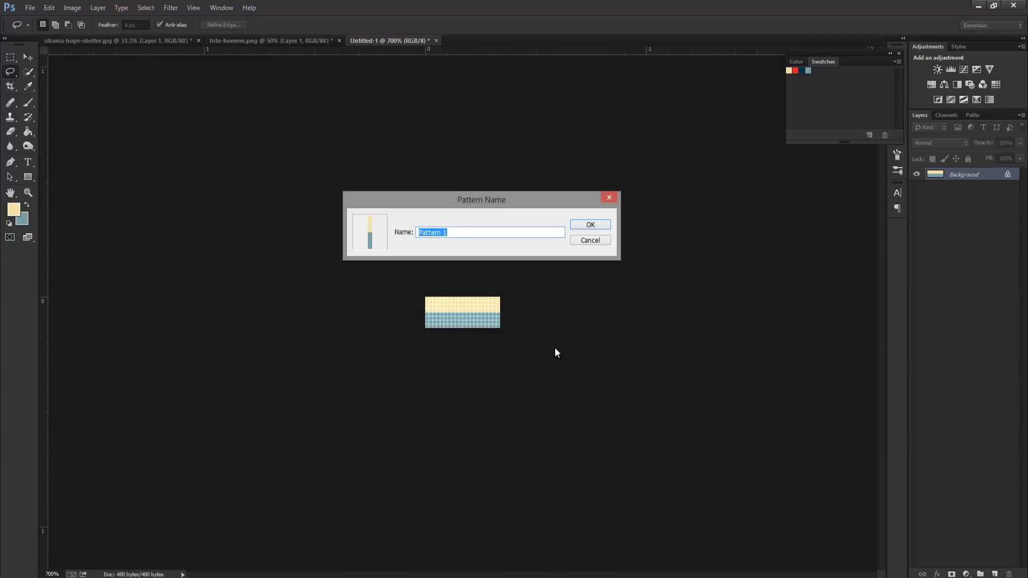
{"action": "type", "text": "face-map"}
{"action": "key", "text": "Return"}
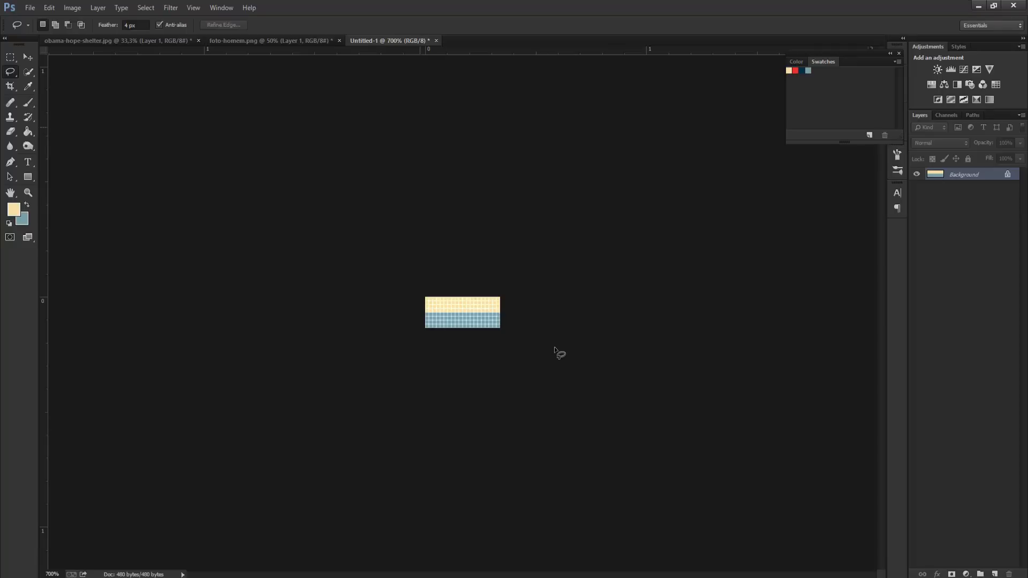
Step: Return to the portrait document, fill Layer 1's selected dark areas with the cream and grey-blue stripe pattern, and deselect
{"action": "key", "text": "ctrl+shift+Tab"}
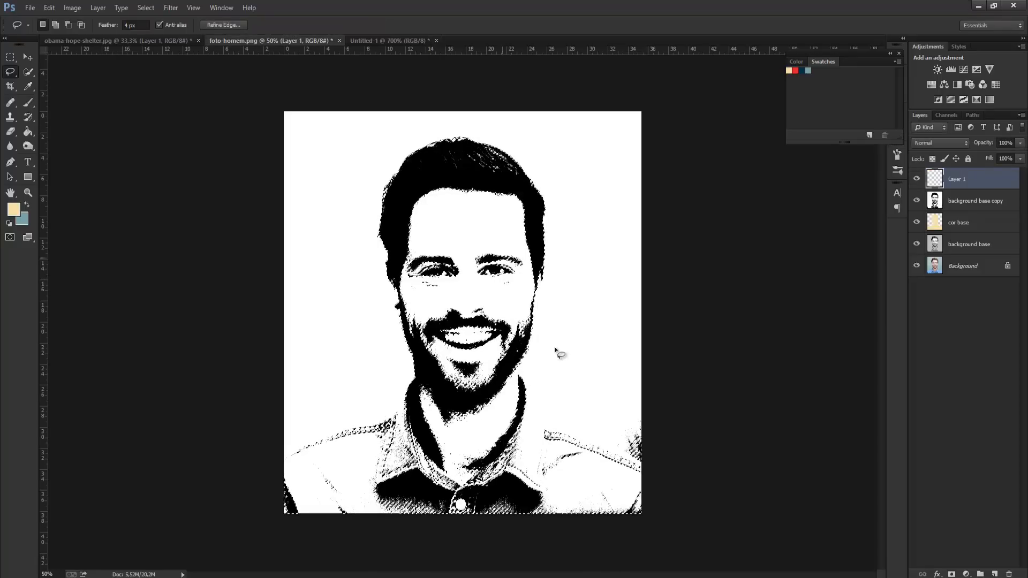
{"action": "right_click", "coordinate": [556, 351]}
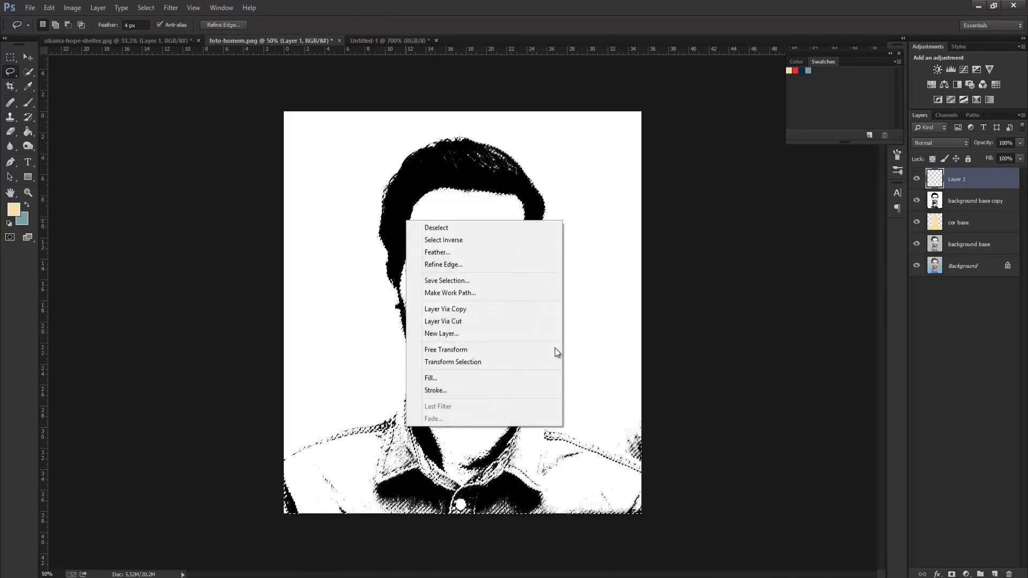
{"action": "key", "text": "Down"}
{"action": "key", "text": "Down"}
{"action": "key", "text": "Return"}
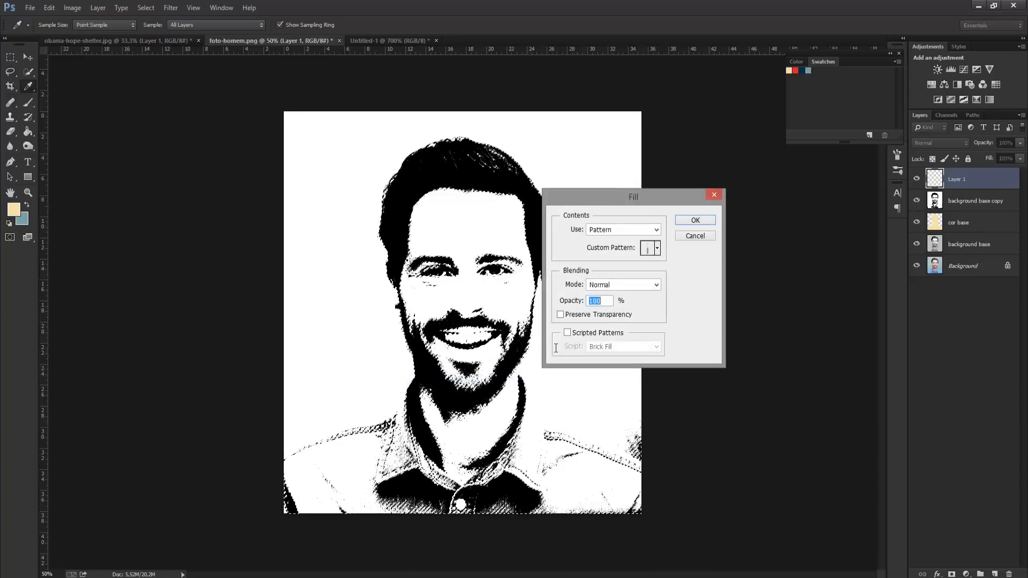
{"action": "key", "text": "alt+Down"}
{"action": "key", "text": "Return"}
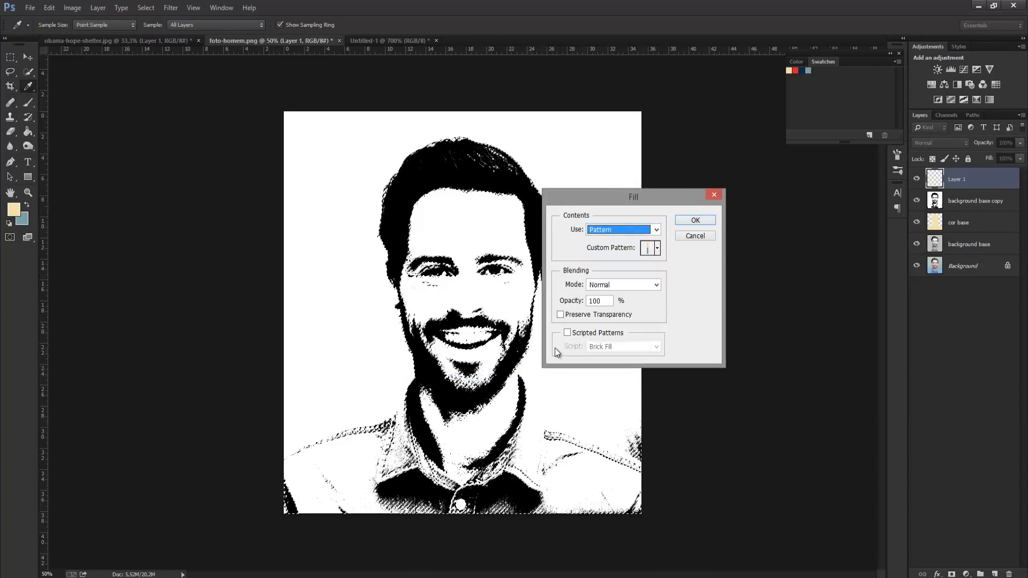
{"action": "key", "text": "Tab"}
{"action": "key", "text": "space"}
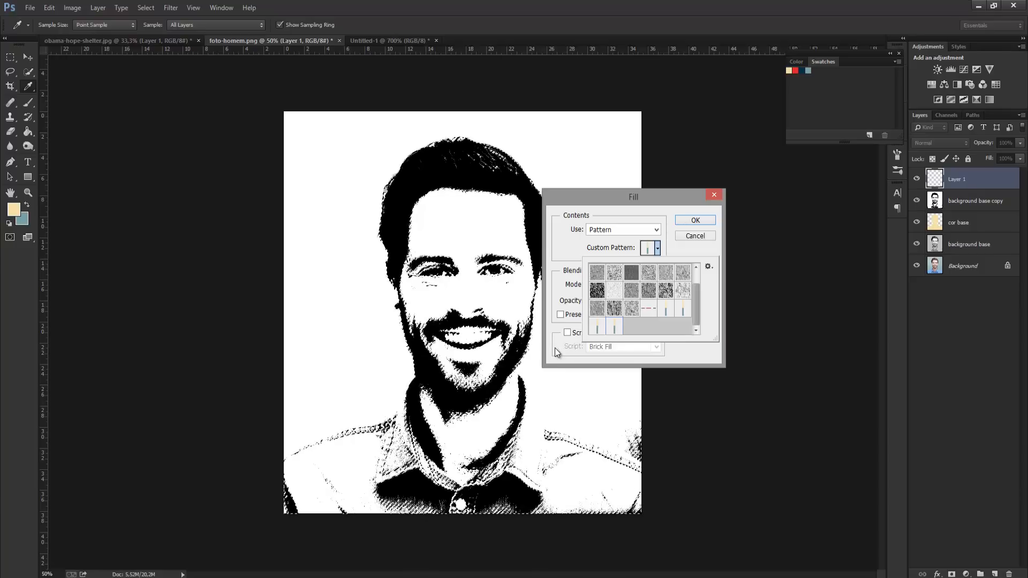
{"action": "key", "text": "Return"}
{"action": "key", "text": "Return"}
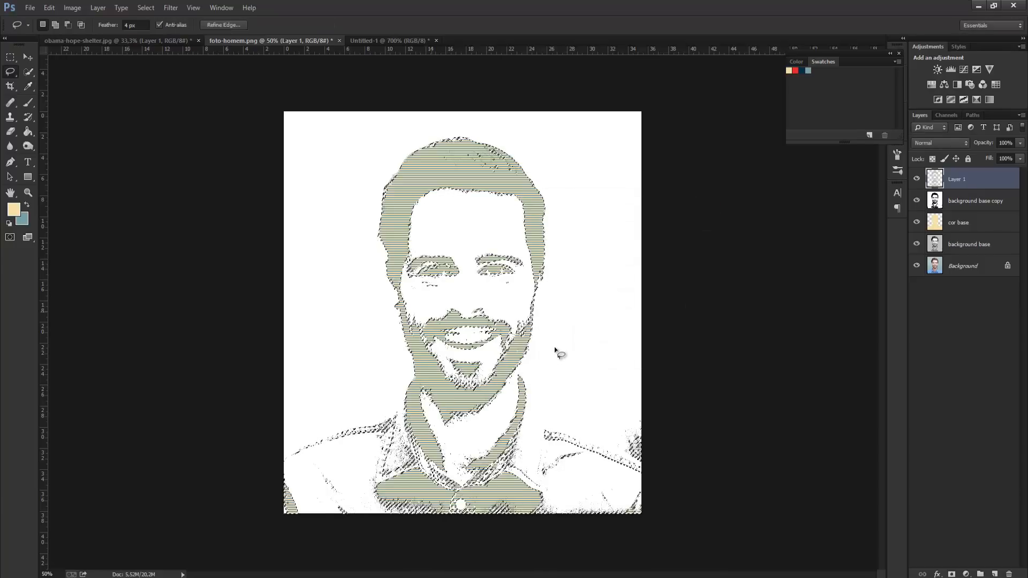
{"action": "key", "text": "ctrl+d"}
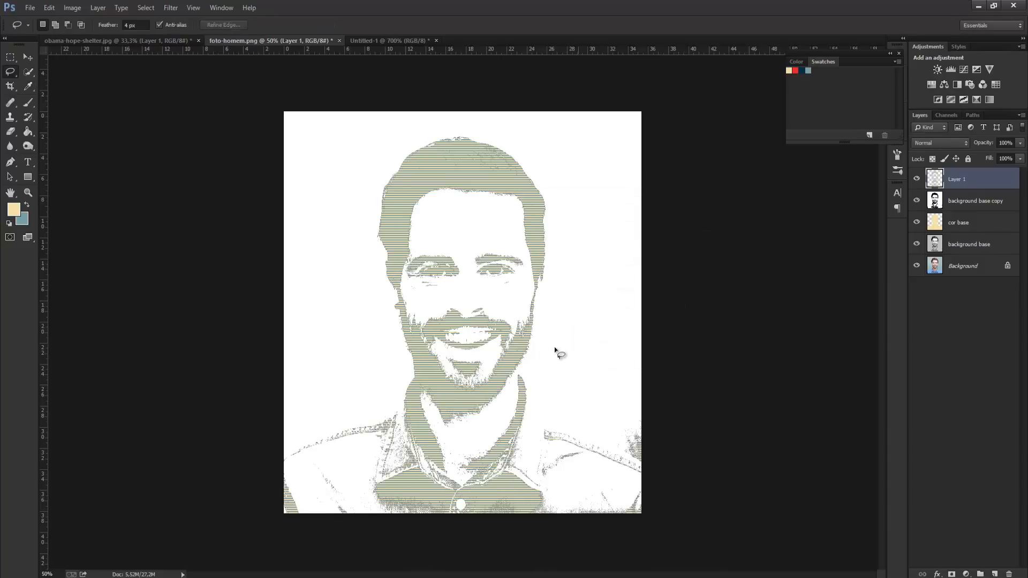
Step: Check the HOPE reference poster, then group Layer 1, "background base copy" and "cor base" in a group named "Base"
{"action": "key", "text": "ctrl+shift+Tab"}
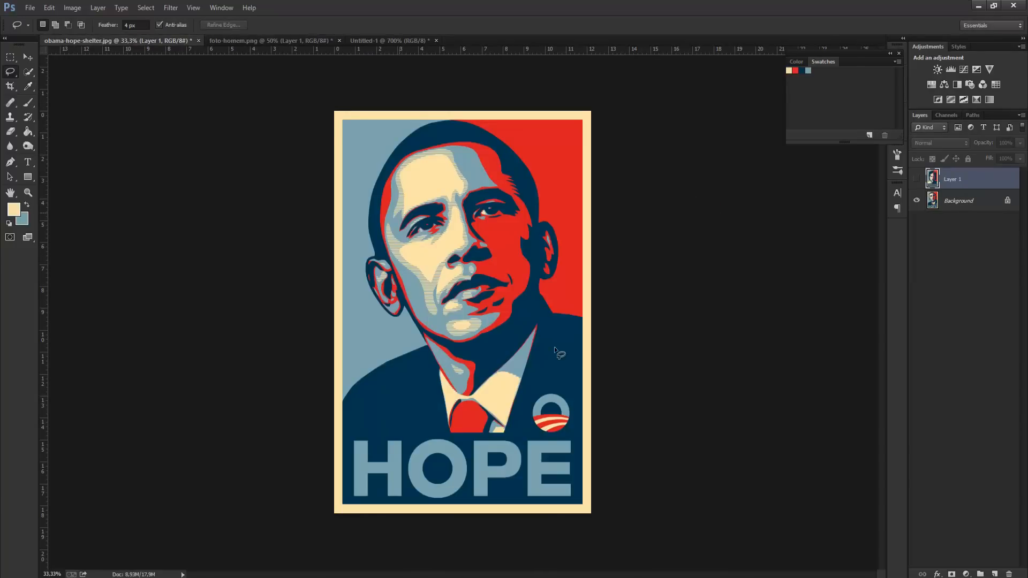
{"action": "key", "text": "ctrl+Tab"}
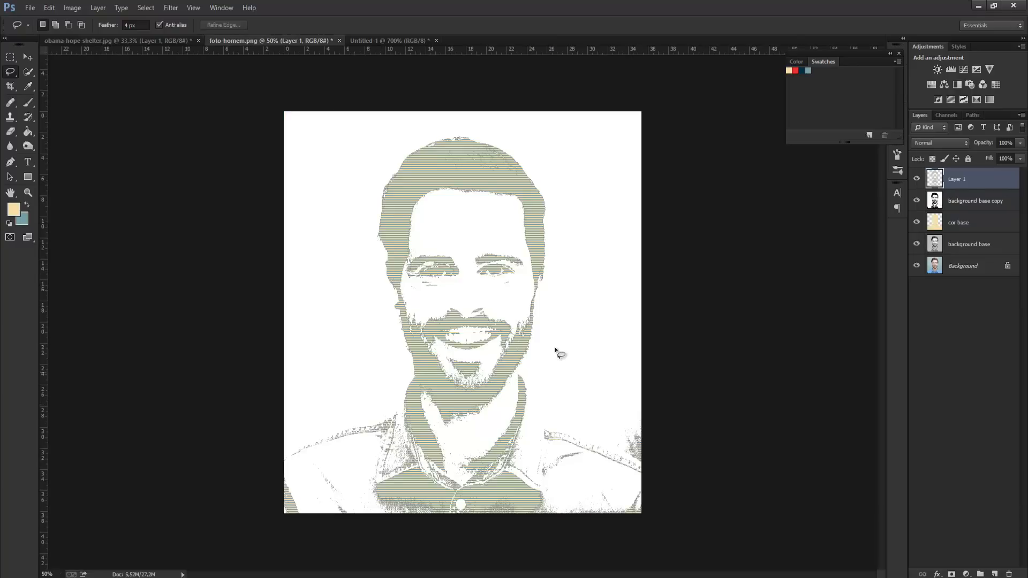
{"action": "key", "text": "alt+shift+bracketleft"}
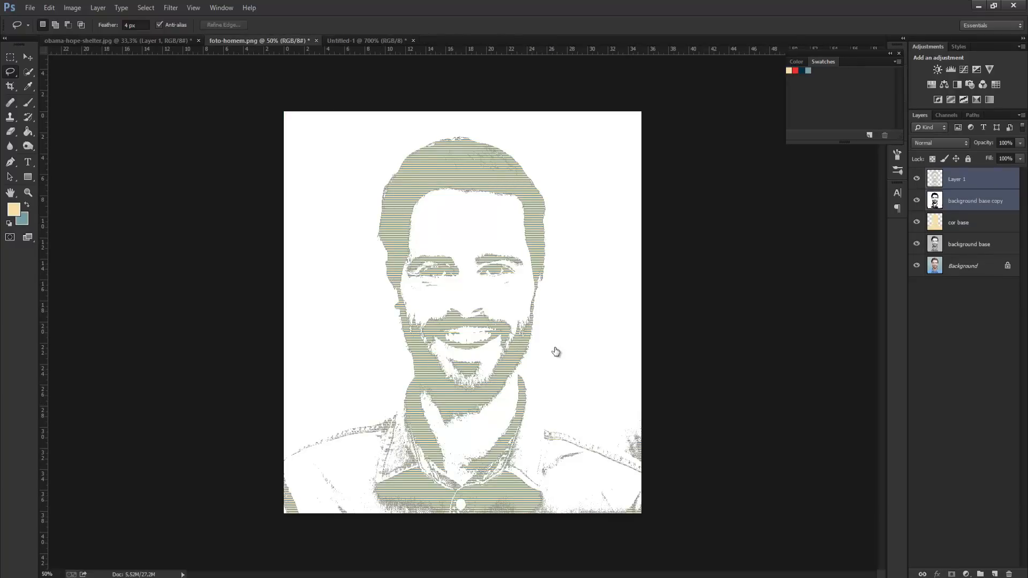
{"action": "key", "text": "ctrl+g"}
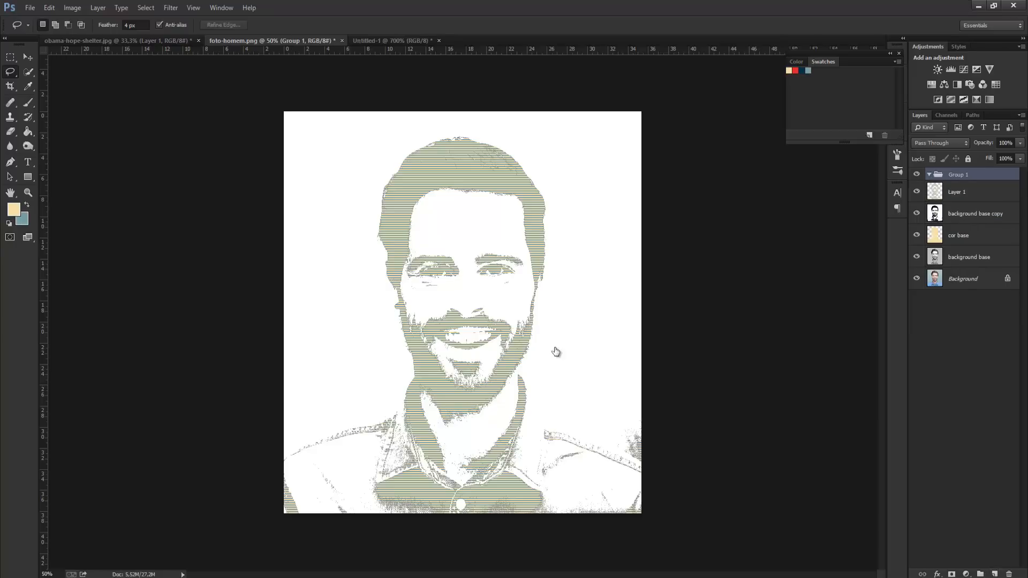
{"action": "type", "text": "Base"}
{"action": "key", "text": "Return"}
{"action": "key", "text": "alt+bracketleft"}
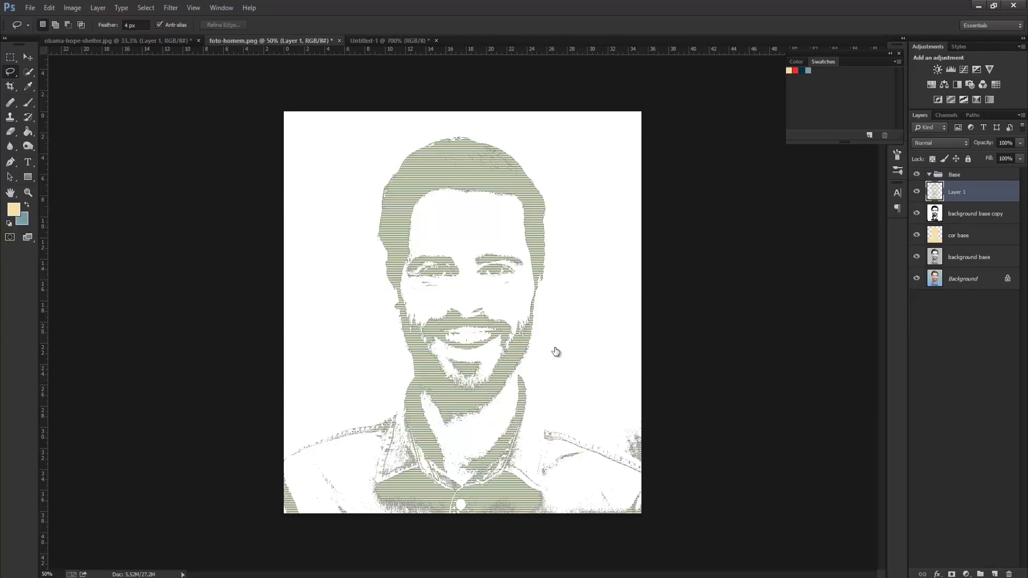
{"action": "key", "text": "alt+bracketleft"}
{"action": "key", "text": "alt+bracketleft"}
{"action": "key", "text": "F2"}
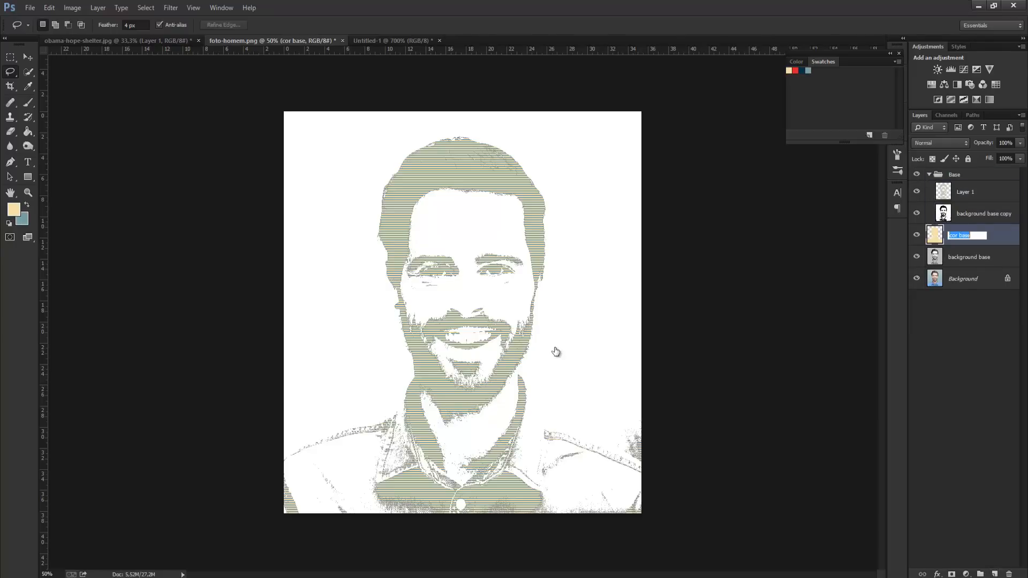
{"action": "key", "text": "Return"}
Step: Duplicate the "background base" layer and move the copy above the Base group
{"action": "key", "text": "alt+bracketleft"}
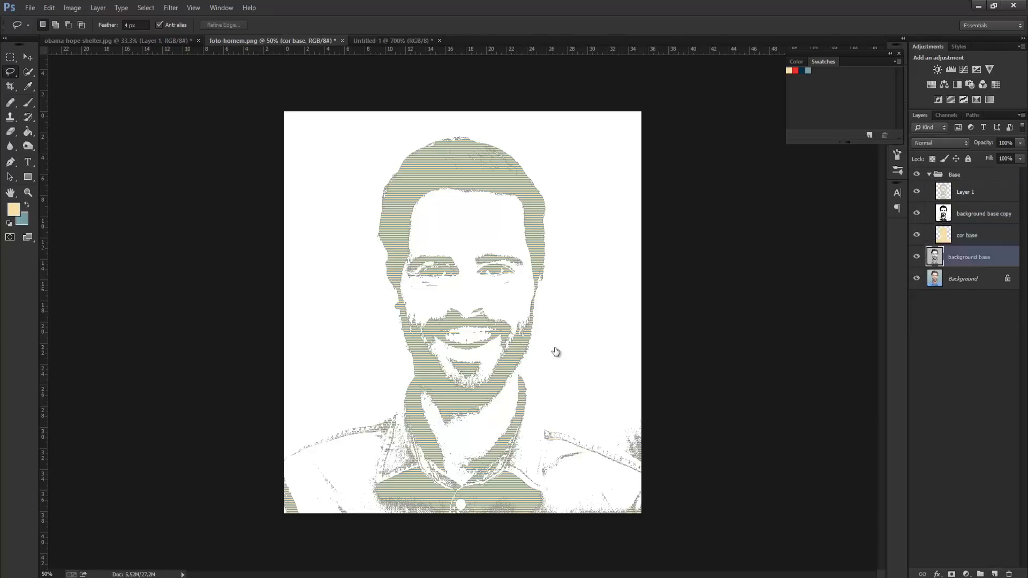
{"action": "key", "text": "ctrl+j"}
{"action": "key", "text": "ctrl+shift+bracketright"}
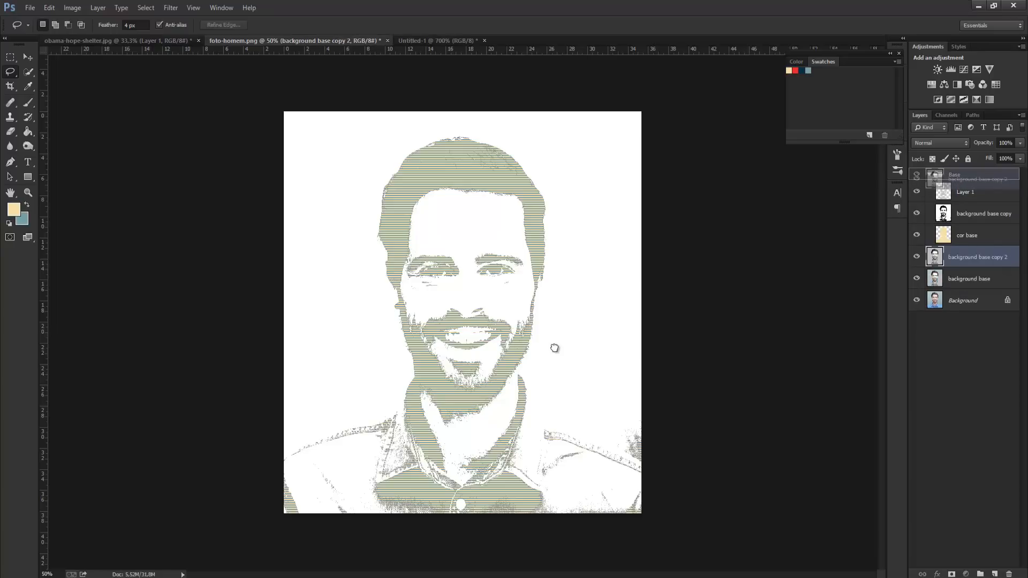
Step: Apply a Threshold adjustment to "background base copy 2" with a level slightly below 120, keeping only the darkest areas black
{"action": "key", "text": "alt+i"}
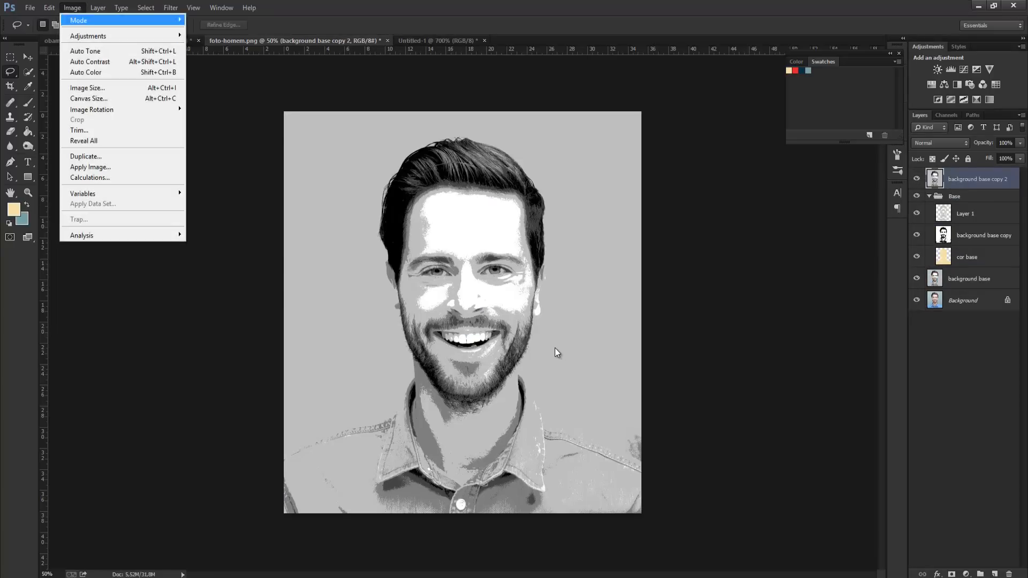
{"action": "key", "text": "j"}
{"action": "key", "text": "Down"}
{"action": "key", "text": "Down"}
{"action": "key", "text": "Down"}
{"action": "key", "text": "Down"}
{"action": "key", "text": "Down"}
{"action": "key", "text": "Down"}
{"action": "key", "text": "Down"}
{"action": "key", "text": "Down"}
{"action": "key", "text": "Down"}
{"action": "key", "text": "Down"}
{"action": "key", "text": "Down"}
{"action": "key", "text": "Down"}
{"action": "key", "text": "Down"}
{"action": "key", "text": "Down"}
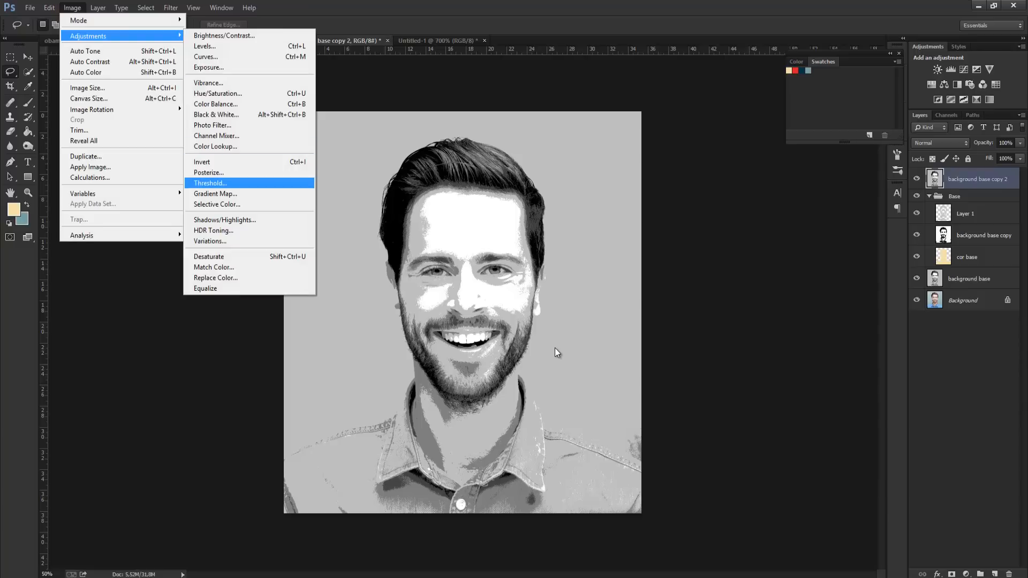
{"action": "key", "text": "Return"}
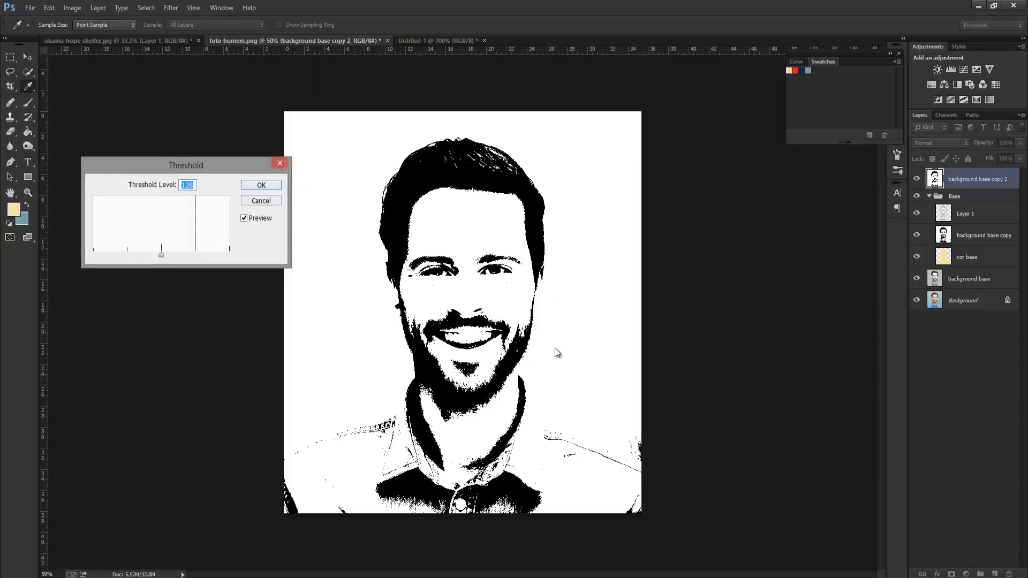
{"action": "type", "text": "120"}
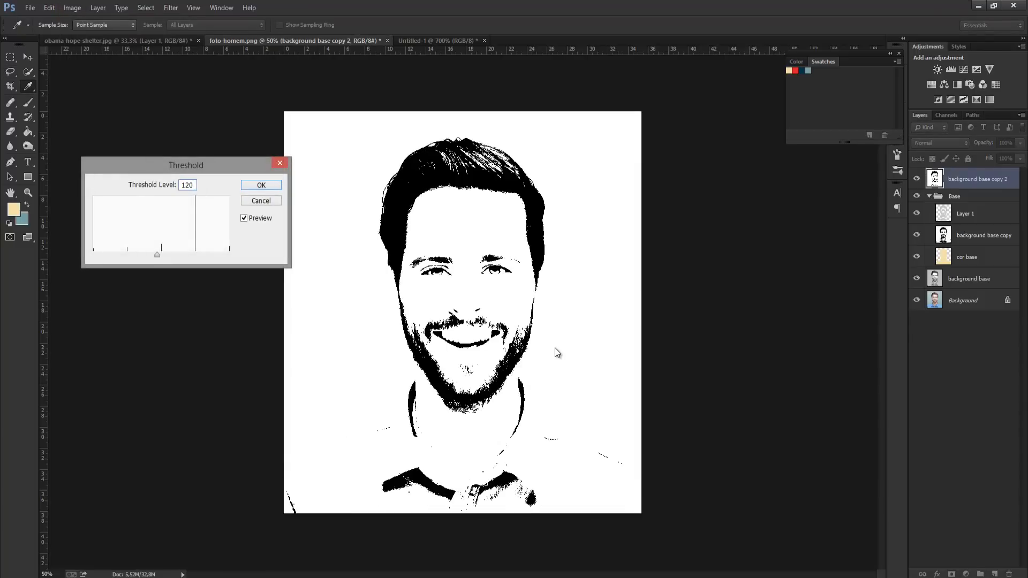
{"action": "type", "text": "0"}
{"action": "key", "text": "BackSpace"}
{"action": "type", "text": "5"}
{"action": "key", "text": "Return"}
{"action": "key", "text": "l"}
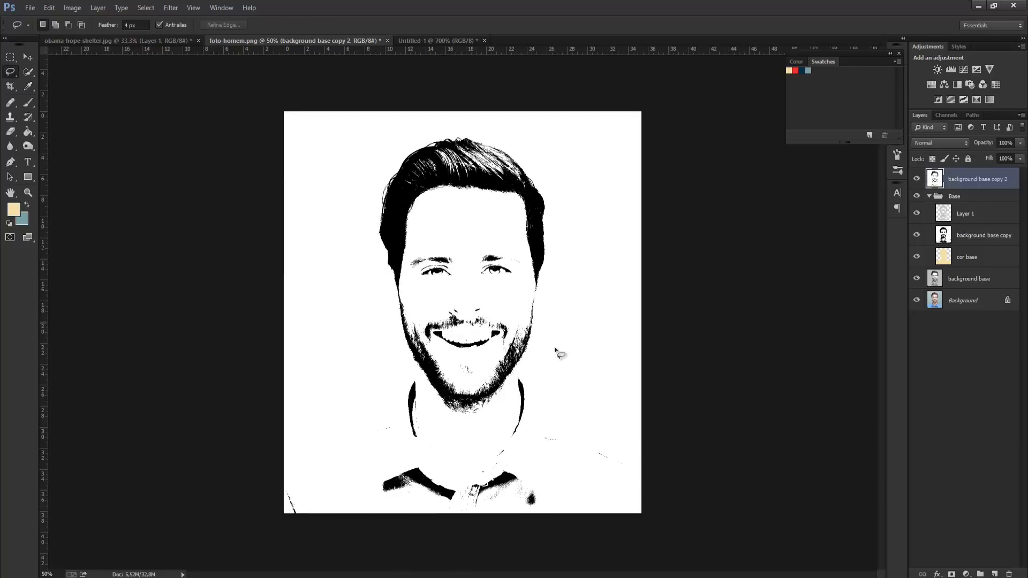
Step: Add a new empty layer on top and select the black areas of "background base copy 2" using Color Range set to Shadows
{"action": "key", "text": "ctrl+shift+alt+n"}
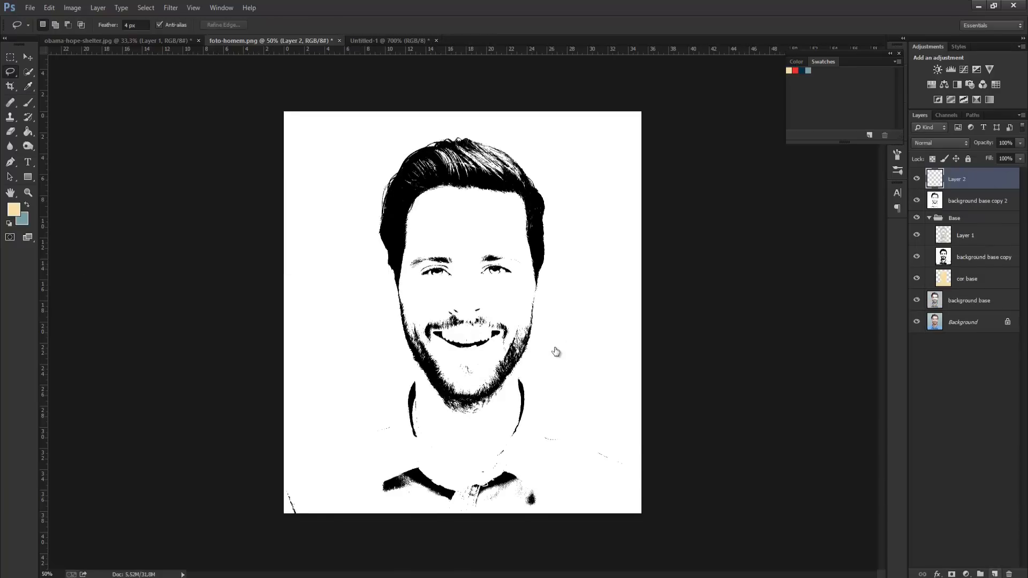
{"action": "key", "text": "alt+bracketleft"}
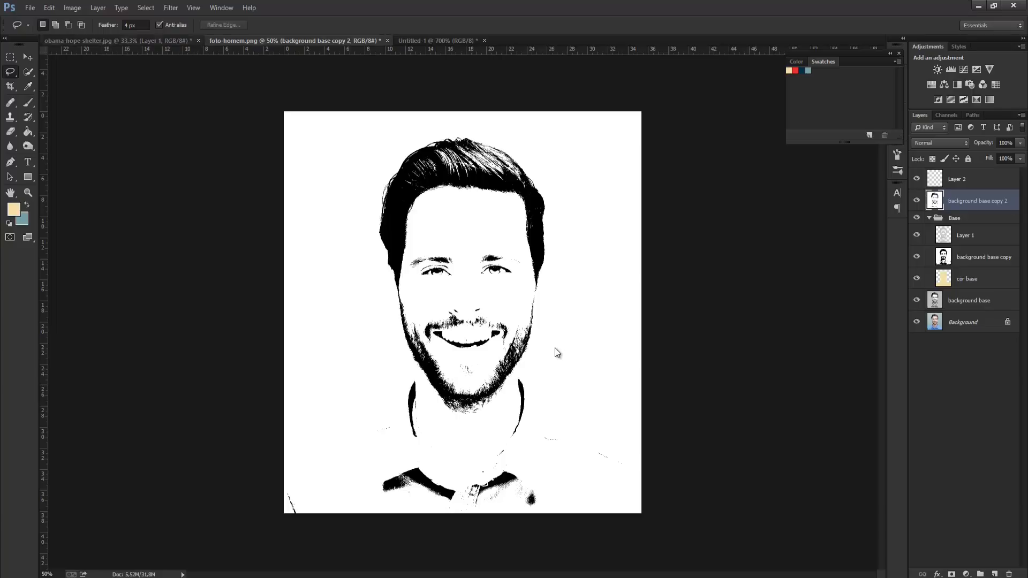
{"action": "key", "text": "alt+s"}
{"action": "key", "text": "c"}
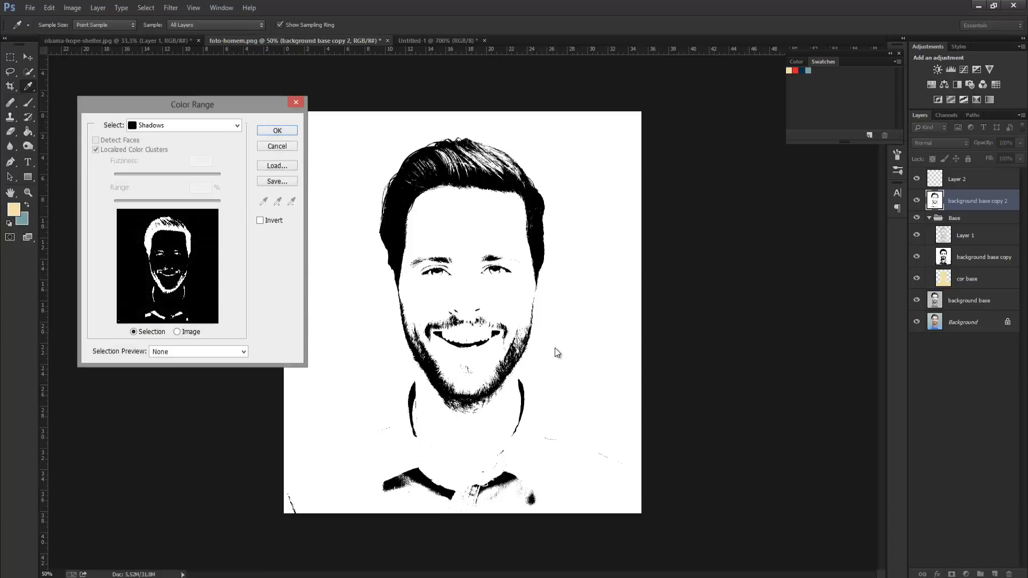
{"action": "key", "text": "Return"}
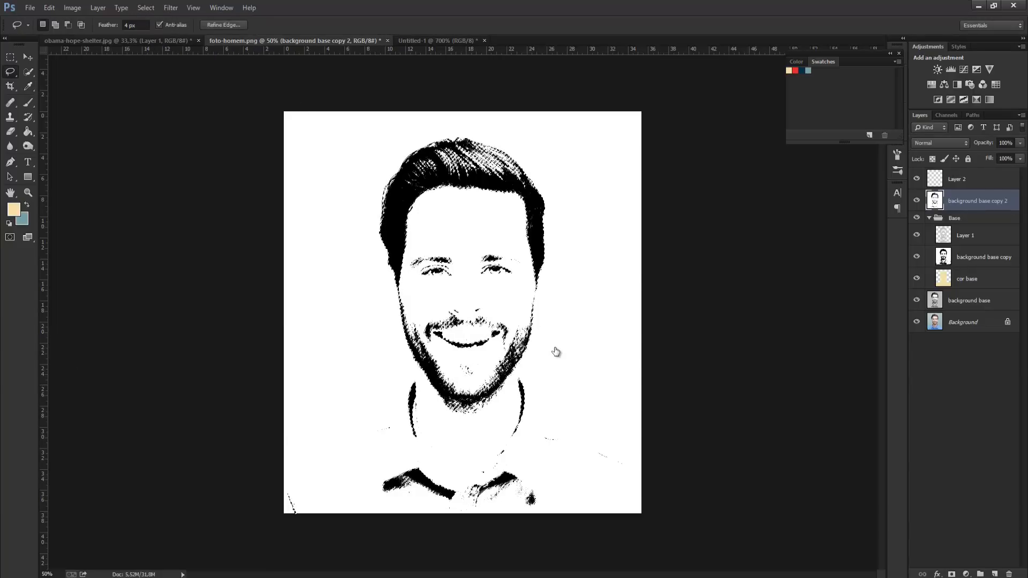
Step: Fill the selection on Layer 2 with the grey-blue swatch colour, deselect, and hide the thresholded layer beneath it
{"action": "key", "text": "alt+bracketright"}
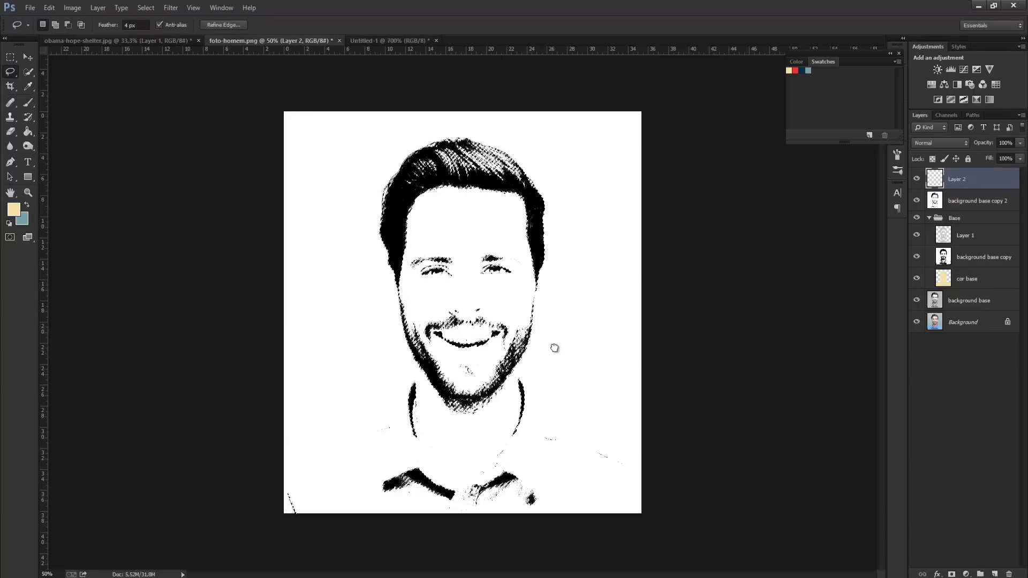
{"action": "key", "text": "x"}
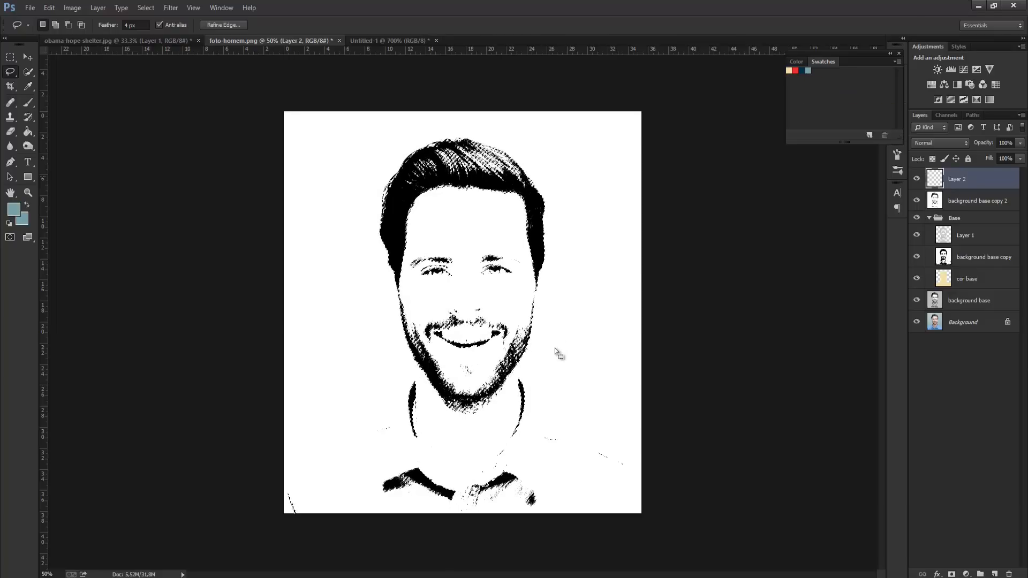
{"action": "key", "text": "alt+BackSpace"}
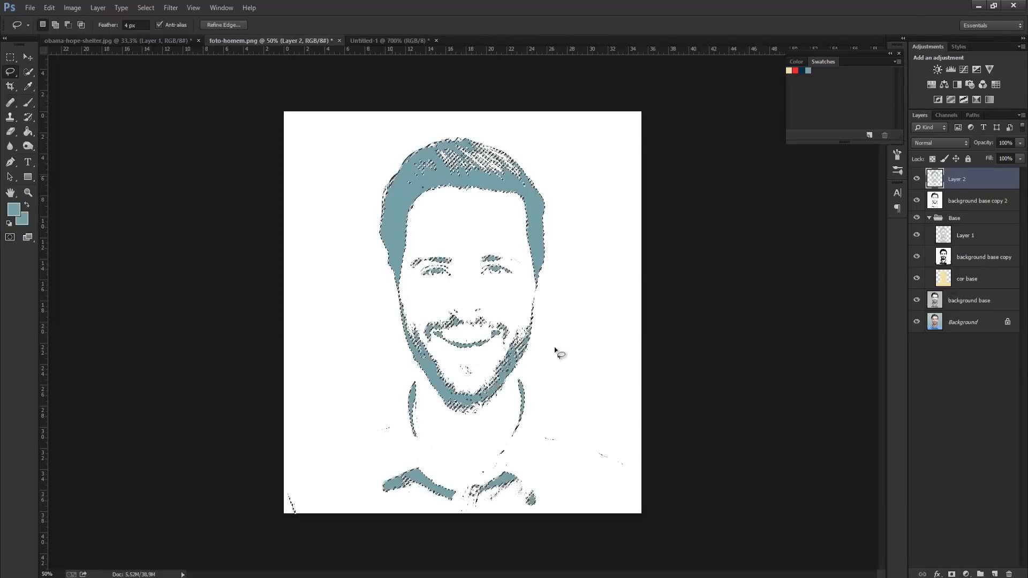
{"action": "key", "text": "ctrl+d"}
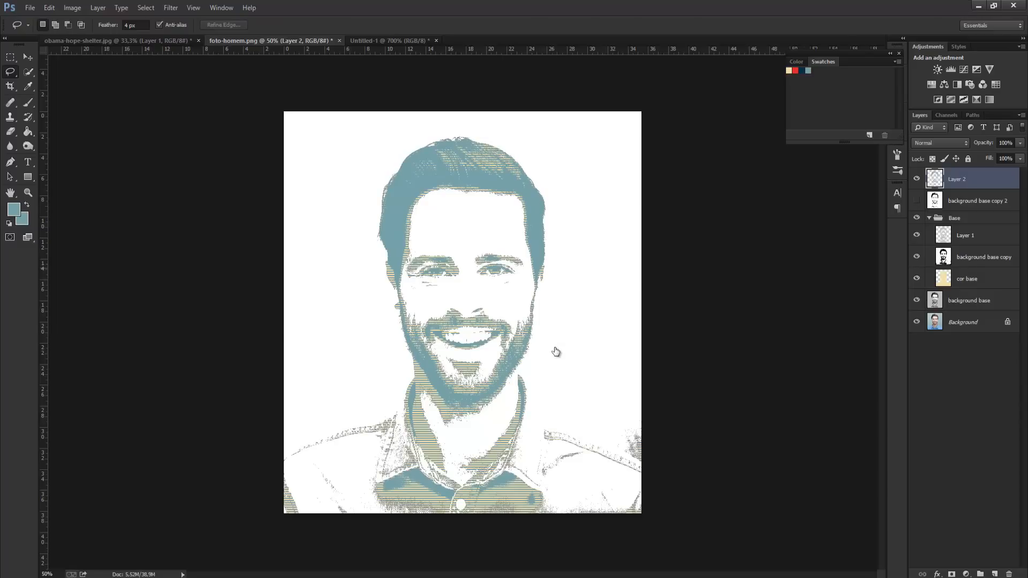
Step: Group Layer 2 and "background base copy 2" in a group named "Azul claro"
{"action": "key", "text": "alt+bracketleft"}
{"action": "key", "text": "shift+alt+bracketright"}
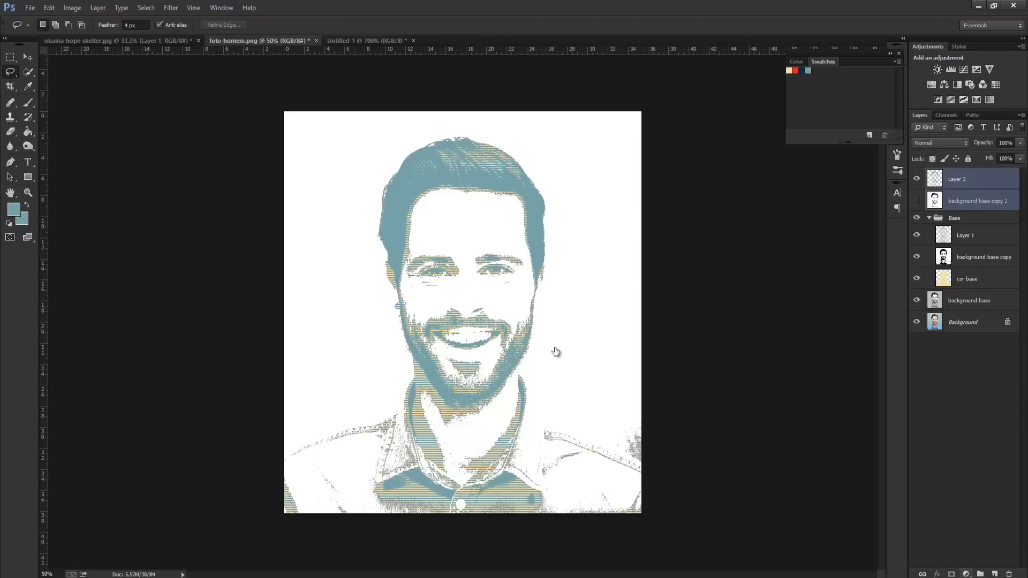
{"action": "key", "text": "ctrl+g"}
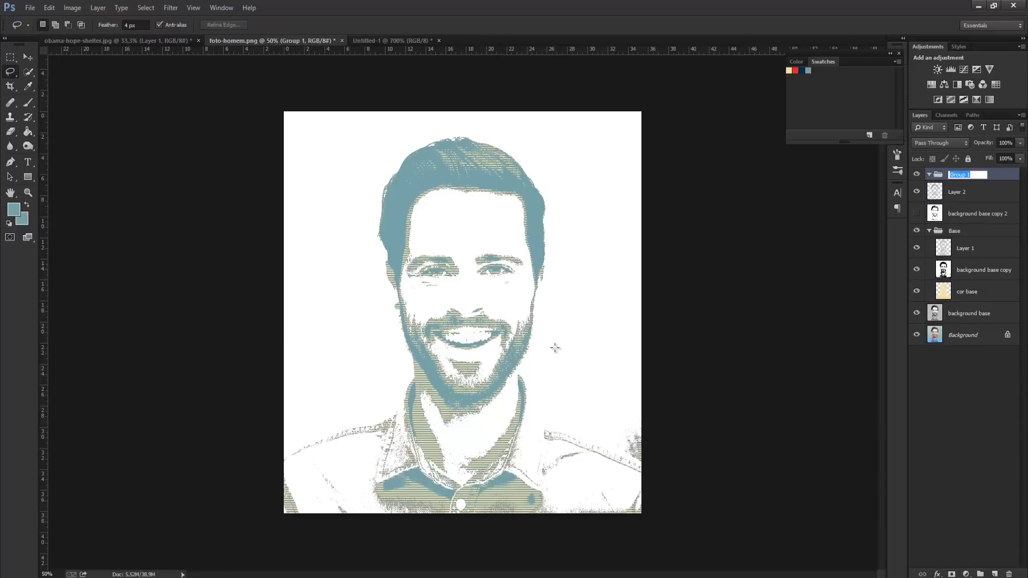
{"action": "type", "text": "Azul claro"}
{"action": "key", "text": "Return"}
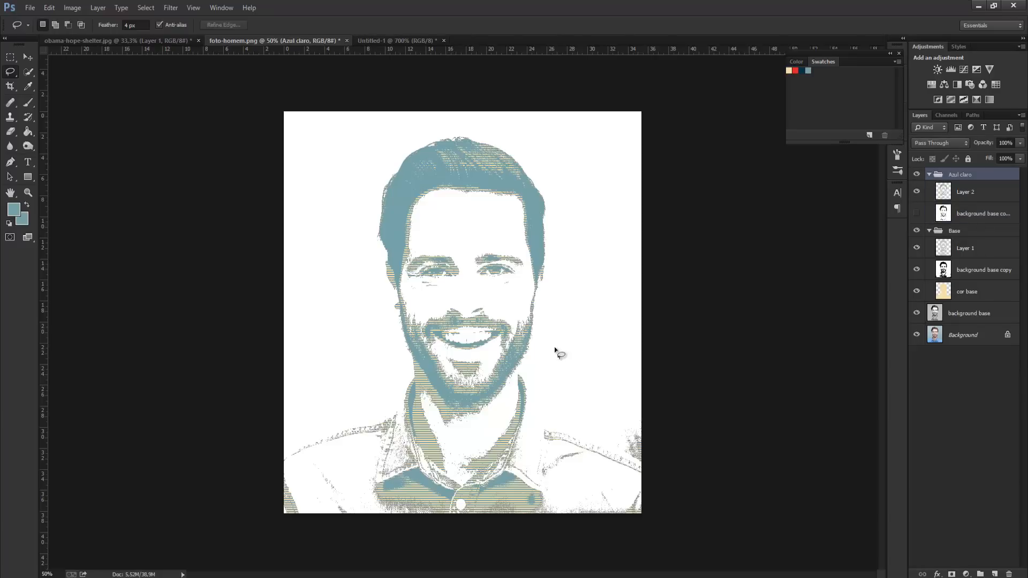
Step: Make another copy of the "background base" layer and place it above the Azul claro group
{"action": "left_click", "coordinate": [975, 313]}
{"action": "key", "text": "ctrl+j"}
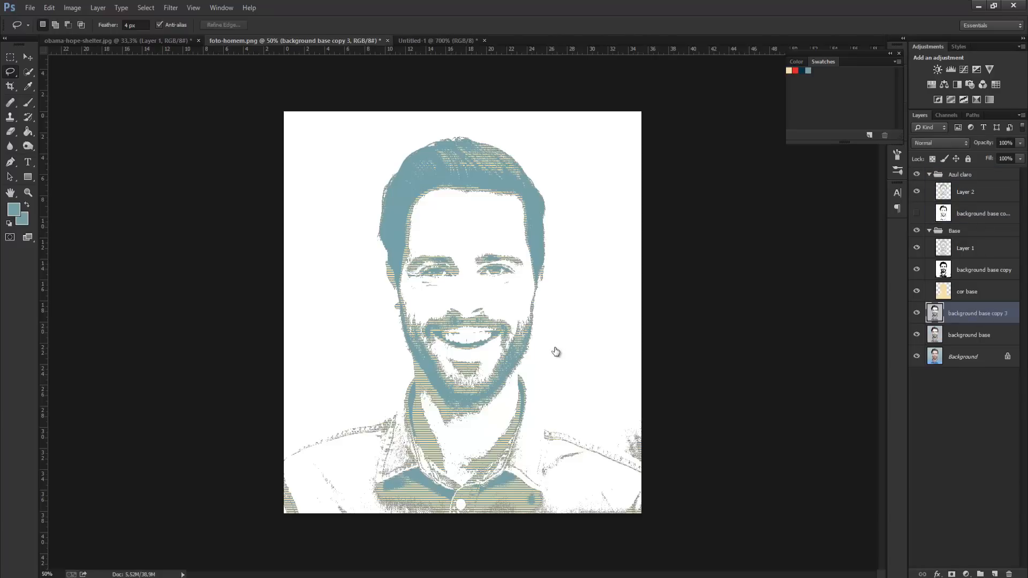
{"action": "left_click_drag", "start_coordinate": [974, 313], "coordinate": [974, 179]}
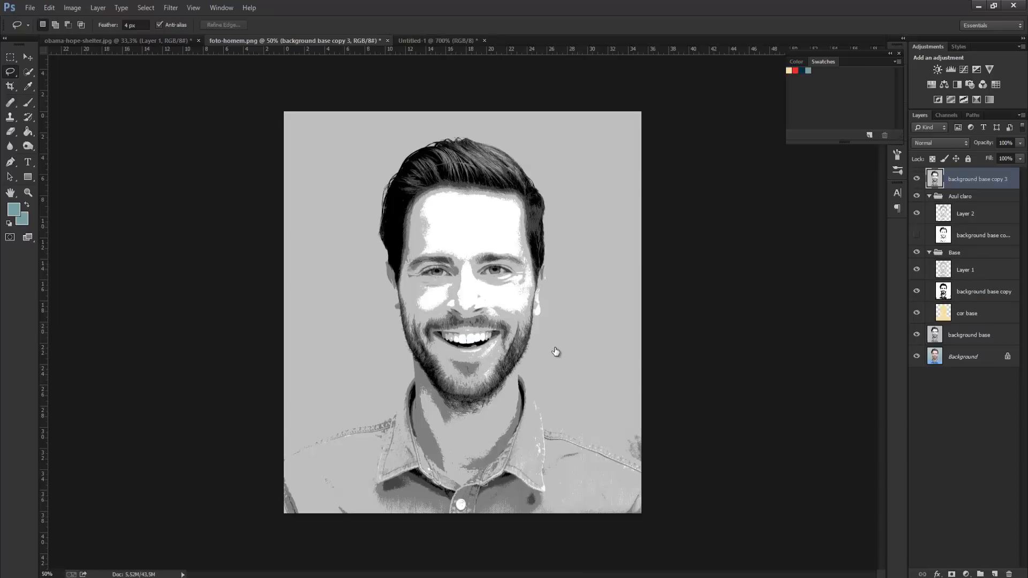
Step: Apply Threshold to "background base copy 3", trying level 90, so that only the darker areas of the portrait stay black
{"action": "key", "text": "alt+i"}
{"action": "key", "text": "a"}
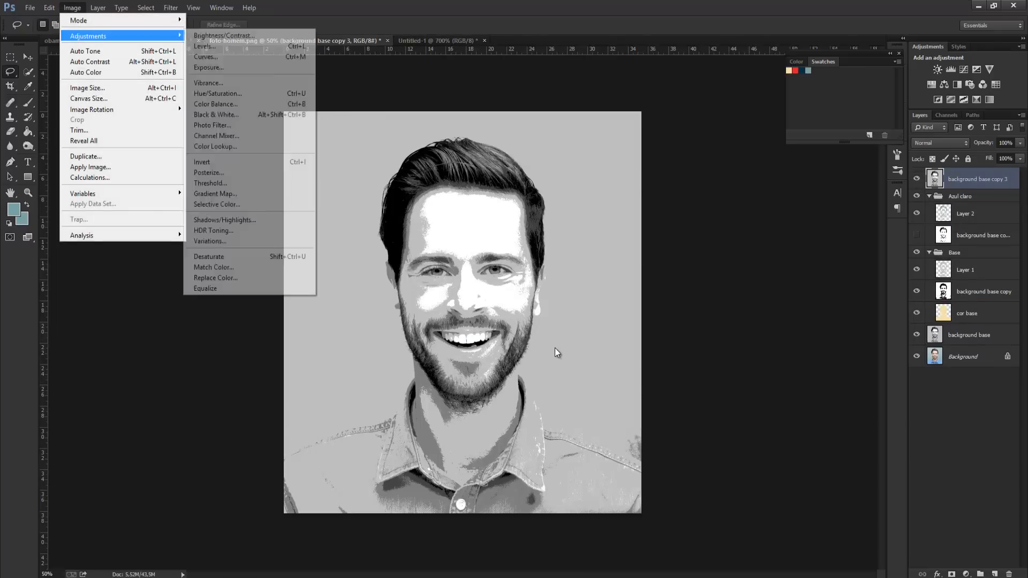
{"action": "key", "text": "Down"}
{"action": "key", "text": "Down"}
{"action": "key", "text": "Down"}
{"action": "key", "text": "Down"}
{"action": "key", "text": "Down"}
{"action": "key", "text": "Down"}
{"action": "key", "text": "Down"}
{"action": "key", "text": "Down"}
{"action": "key", "text": "Down"}
{"action": "key", "text": "Down"}
{"action": "key", "text": "Down"}
{"action": "key", "text": "Down"}
{"action": "key", "text": "Down"}
{"action": "key", "text": "Return"}
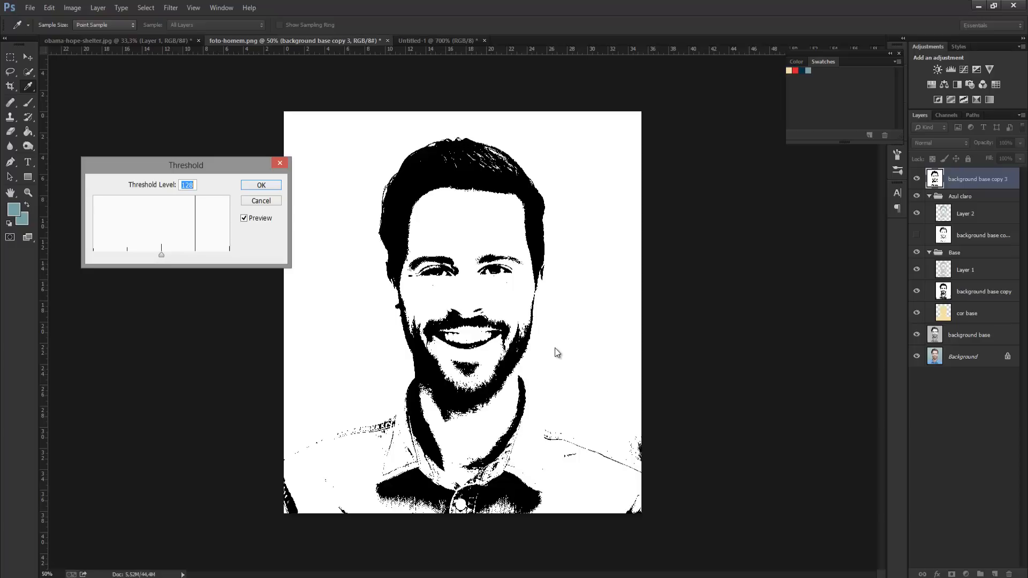
{"action": "type", "text": "90"}
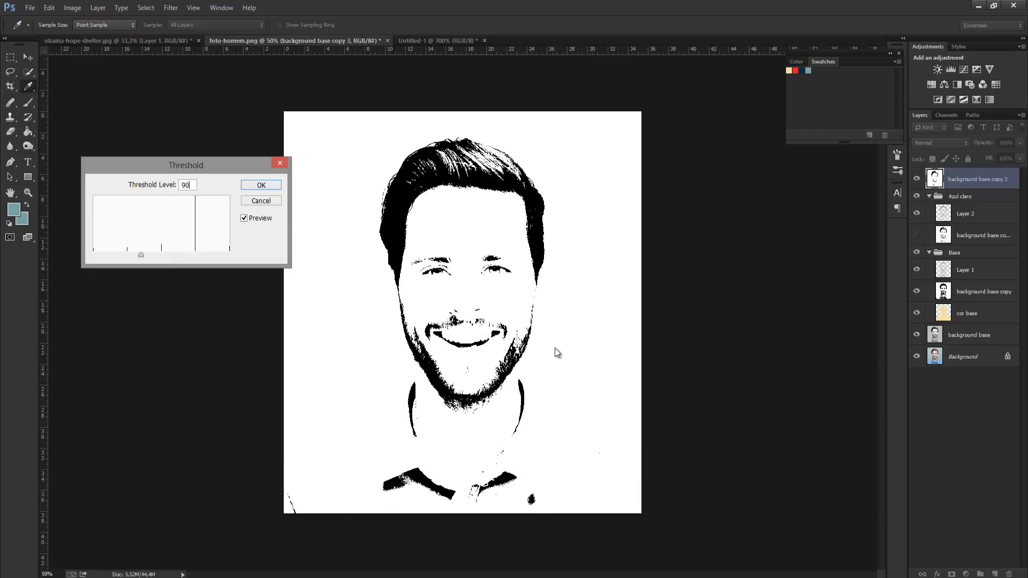
{"action": "key", "text": "BackSpace"}
{"action": "key", "text": "BackSpace"}
{"action": "type", "text": "85"}
{"action": "key", "text": "BackSpace"}
{"action": "type", "text": "4"}
{"action": "key", "text": "Return"}
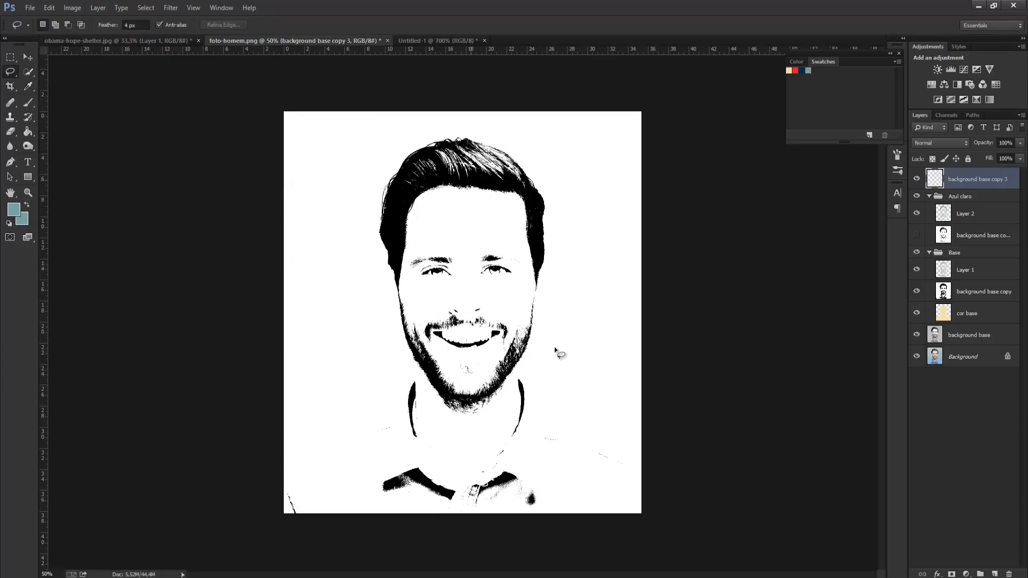
Step: Set the background colour to the red swatch and add a new empty layer above "background base copy 3"
{"action": "key", "text": "l"}
{"action": "key", "text": "x"}
{"action": "key", "text": "x"}
{"action": "key", "text": "ctrl+shift+alt+n"}
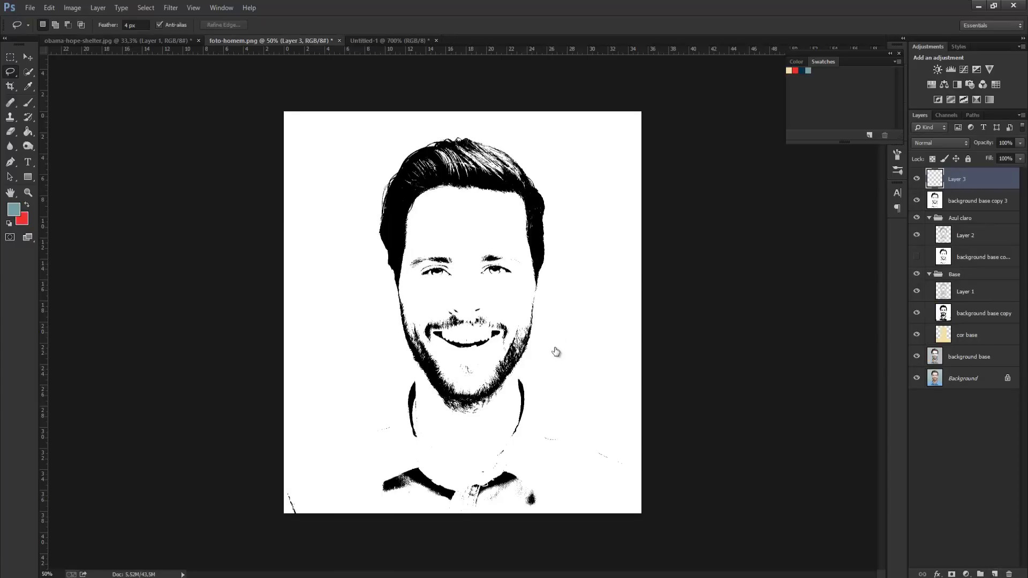
Step: Select the black areas of "background base copy 3" using Color Range set to Shadows
{"action": "key", "text": "alt+bracketleft"}
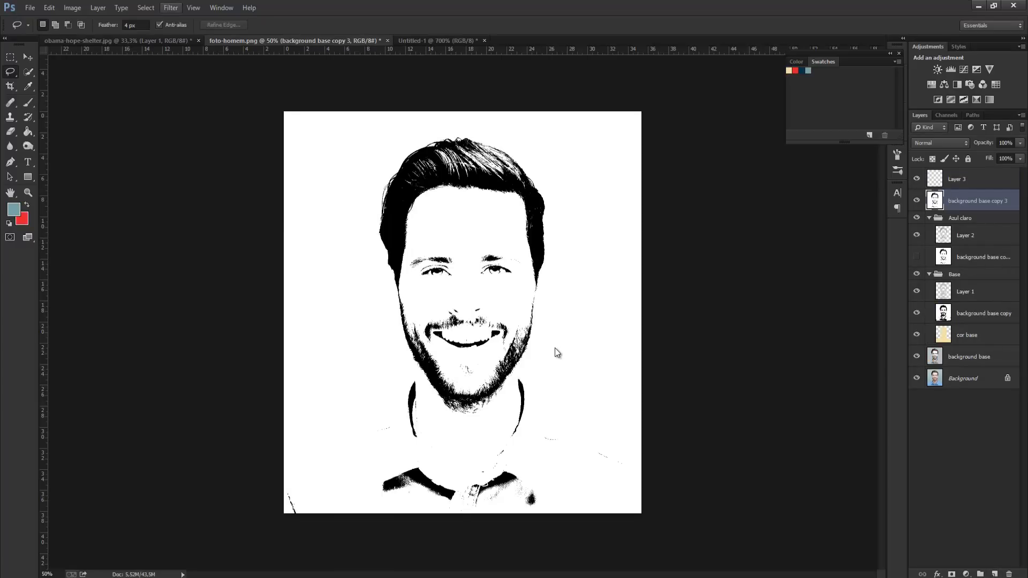
{"action": "key", "text": "alt+s"}
{"action": "key", "text": "c"}
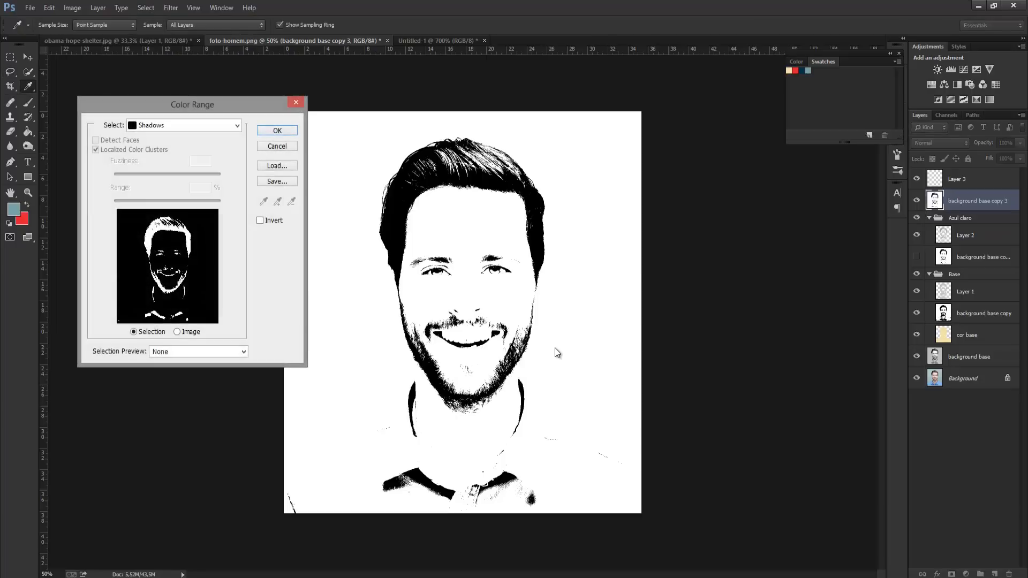
{"action": "key", "text": "Return"}
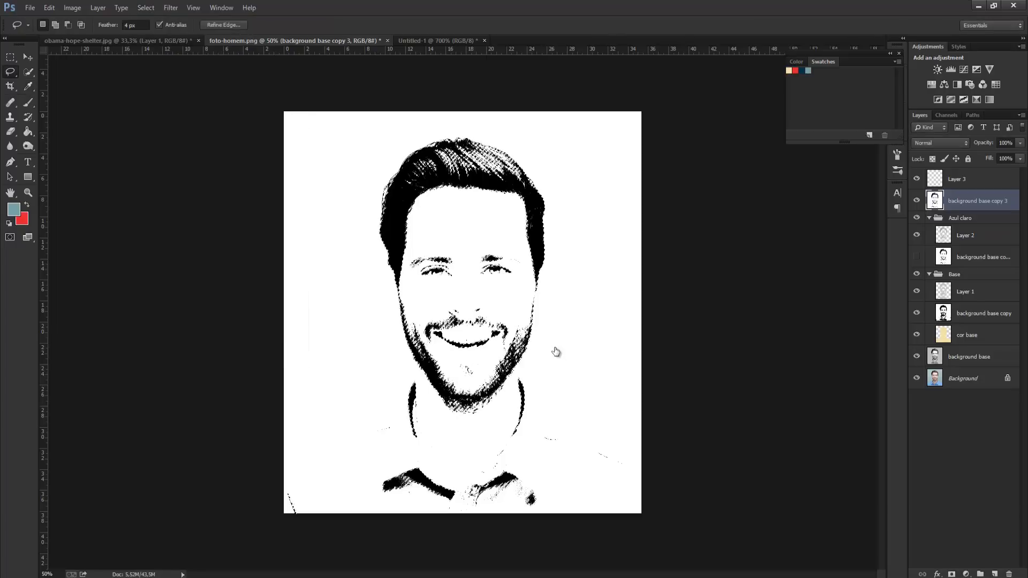
Step: Fill the selection on Layer 3 with red, hide "background base copy 3", and deselect
{"action": "key", "text": "alt+bracketright"}
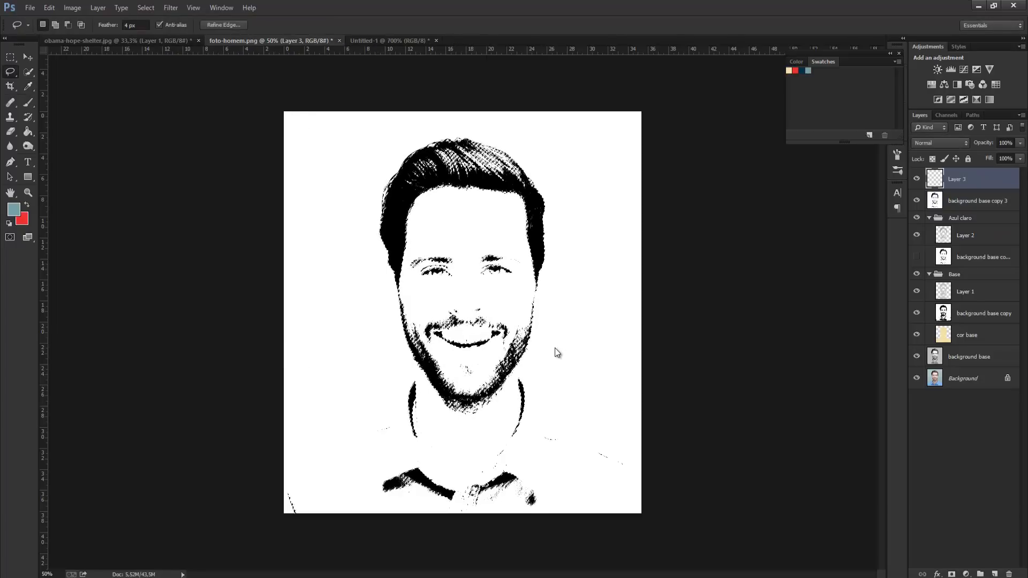
{"action": "key", "text": "ctrl+BackSpace"}
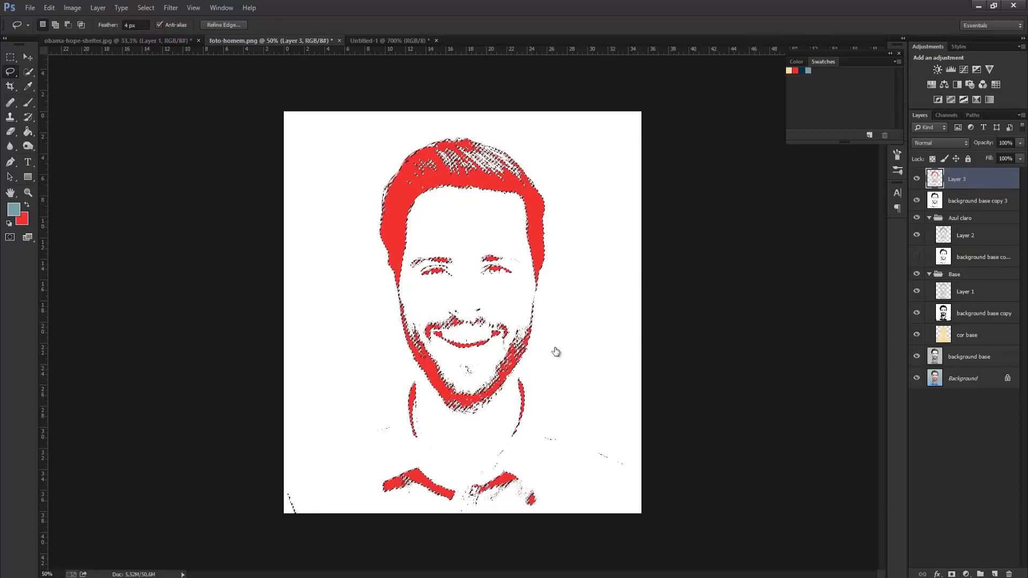
{"action": "key", "text": "alt+bracketleft"}
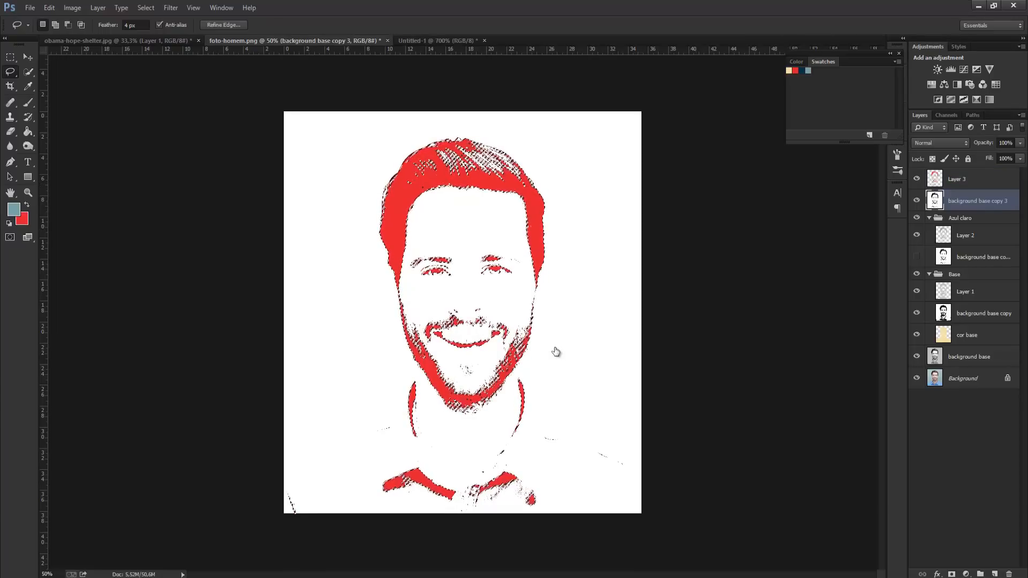
{"action": "key", "text": "ctrl+comma"}
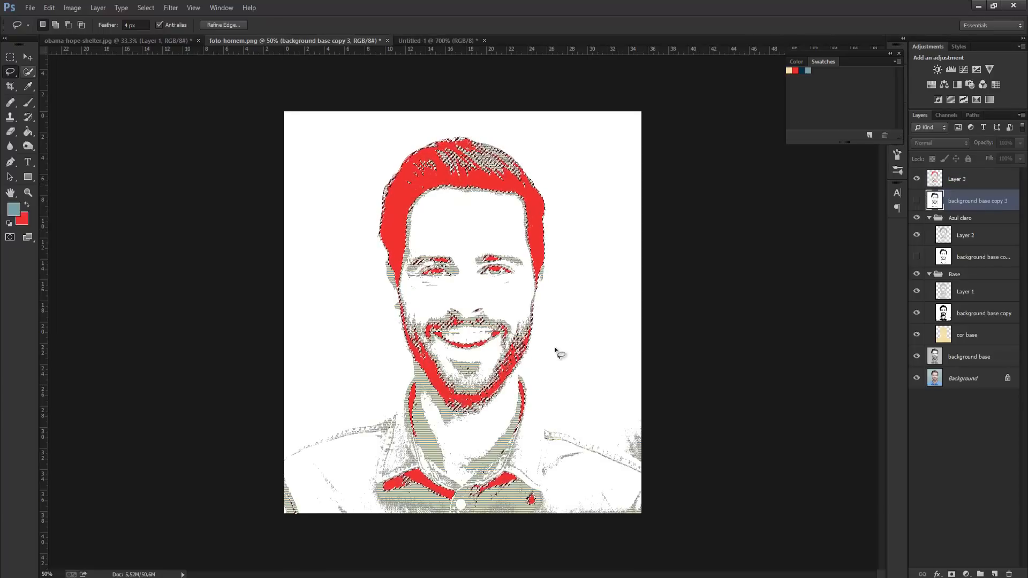
{"action": "key", "text": "ctrl+d"}
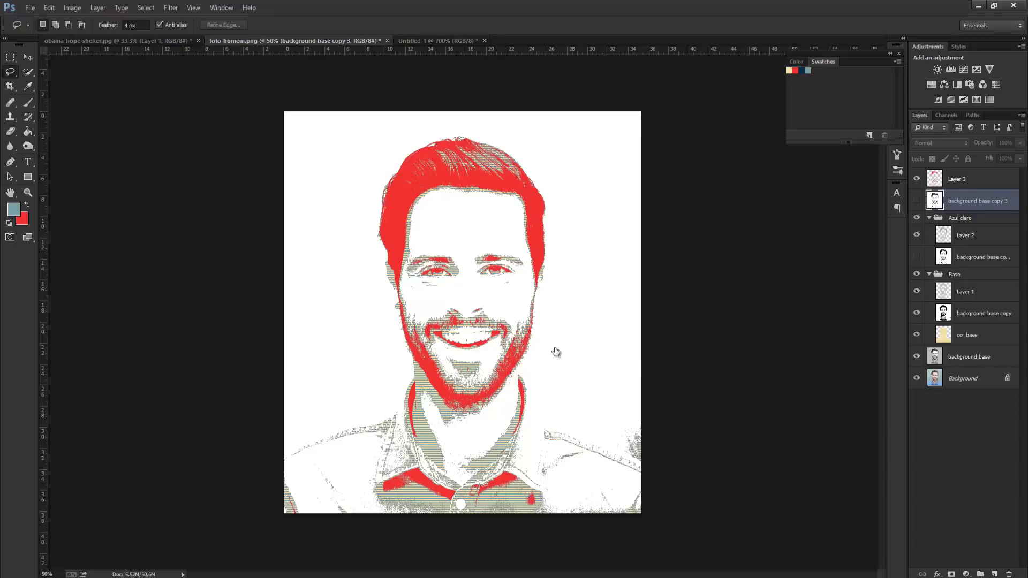
Step: Show the thresholded layer again and delete both Layer 3 and "background base copy 3"
{"action": "key", "text": "alt+bracketright"}
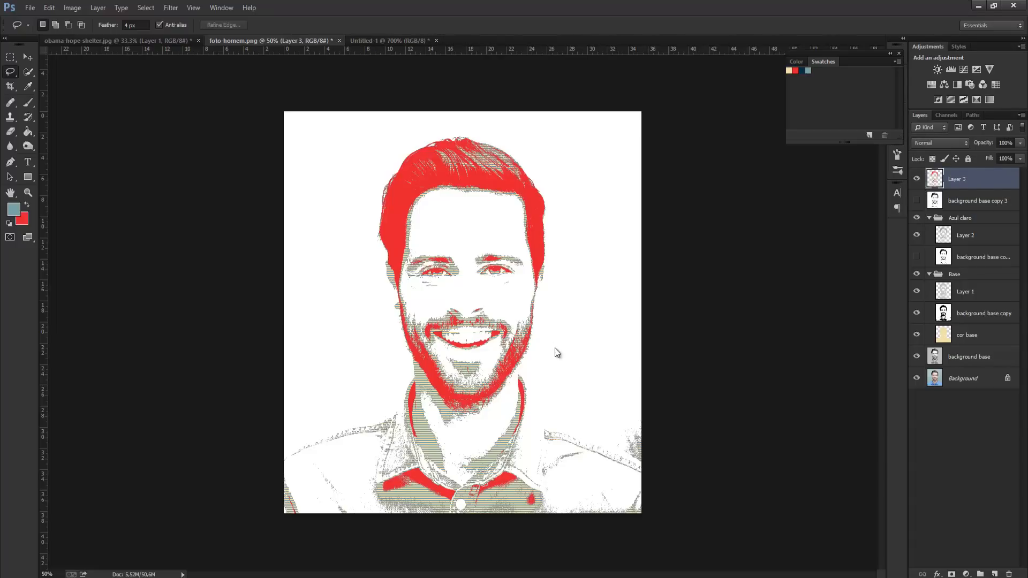
{"action": "left_click", "coordinate": [1020, 143]}
{"action": "mouse_move", "coordinate": [1020, 156]}
{"action": "left_mouse_down"}
{"action": "mouse_move", "coordinate": [980, 156]}
{"action": "mouse_move", "coordinate": [1021, 156]}
{"action": "left_mouse_up"}
{"action": "left_click", "coordinate": [1020, 143]}
{"action": "left_click", "coordinate": [978, 201]}
{"action": "left_click", "coordinate": [916, 201]}
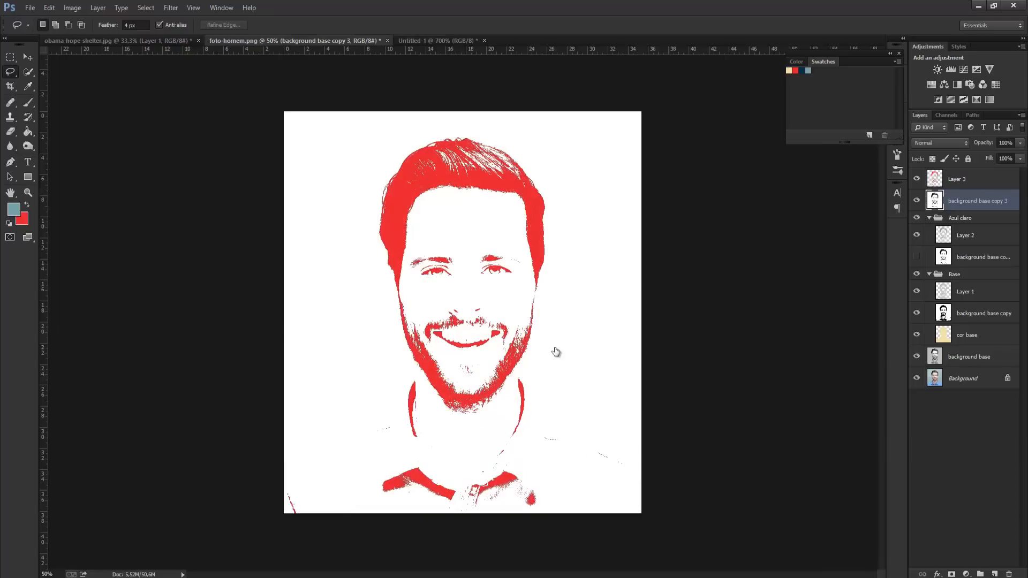
{"action": "left_click", "coordinate": [974, 179]}
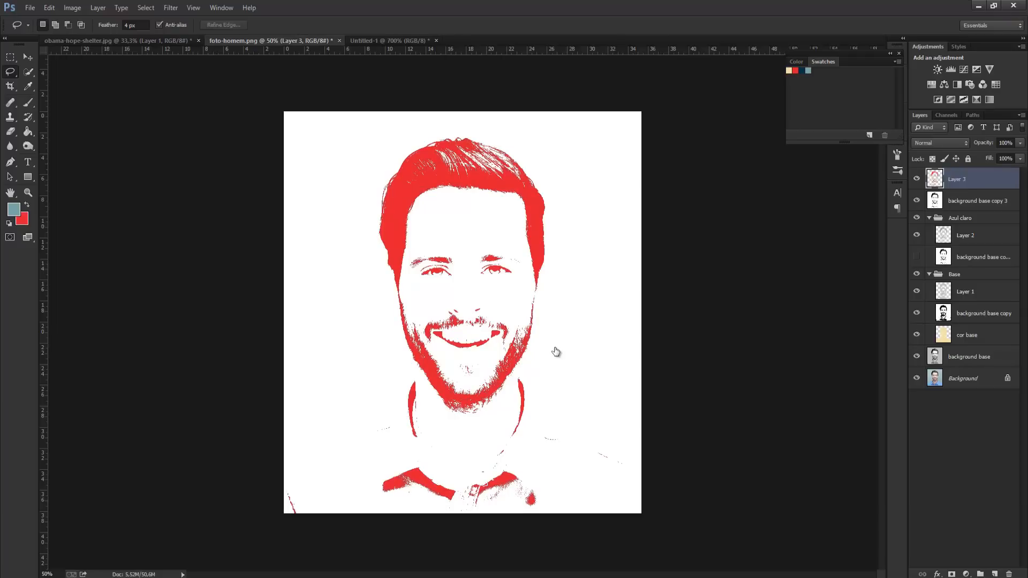
{"action": "left_click", "coordinate": [977, 201], "text": "shift"}
{"action": "key", "text": "Delete"}
Step: Duplicate the "background base" layer again and place the copy above the Azul claro group
{"action": "left_click", "coordinate": [974, 314]}
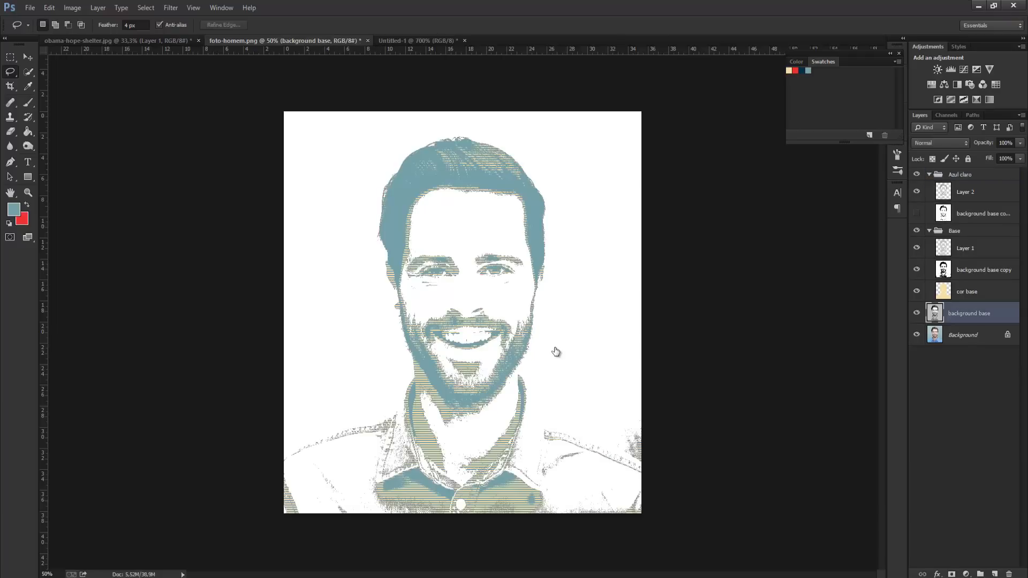
{"action": "key", "text": "ctrl+j"}
{"action": "left_click_drag", "start_coordinate": [974, 313], "coordinate": [974, 179]}
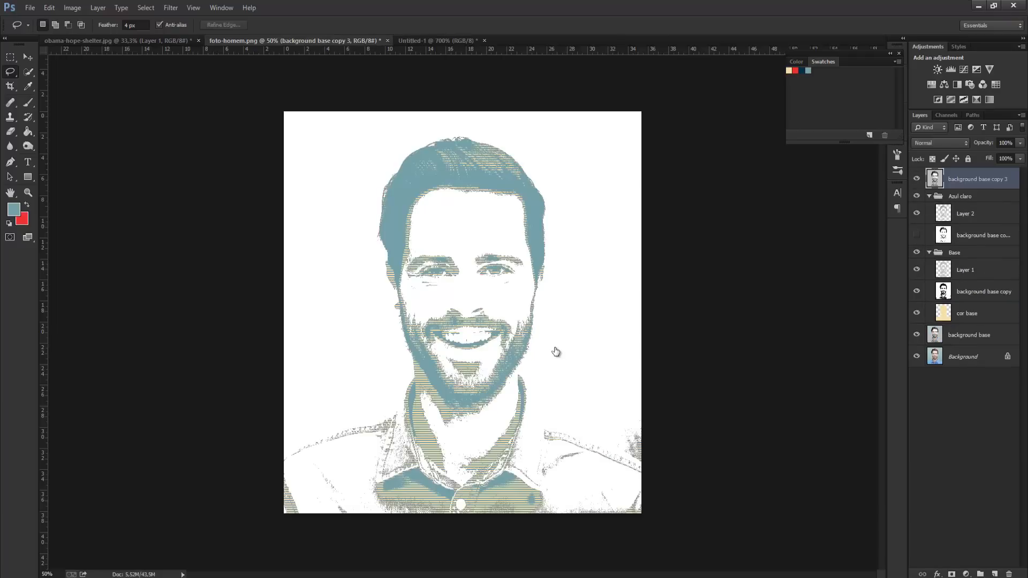
Step: Apply Threshold to the fresh "background base copy 3", trying levels 100 and 85, to reduce it to its darkest areas
{"action": "left_click", "coordinate": [72, 8]}
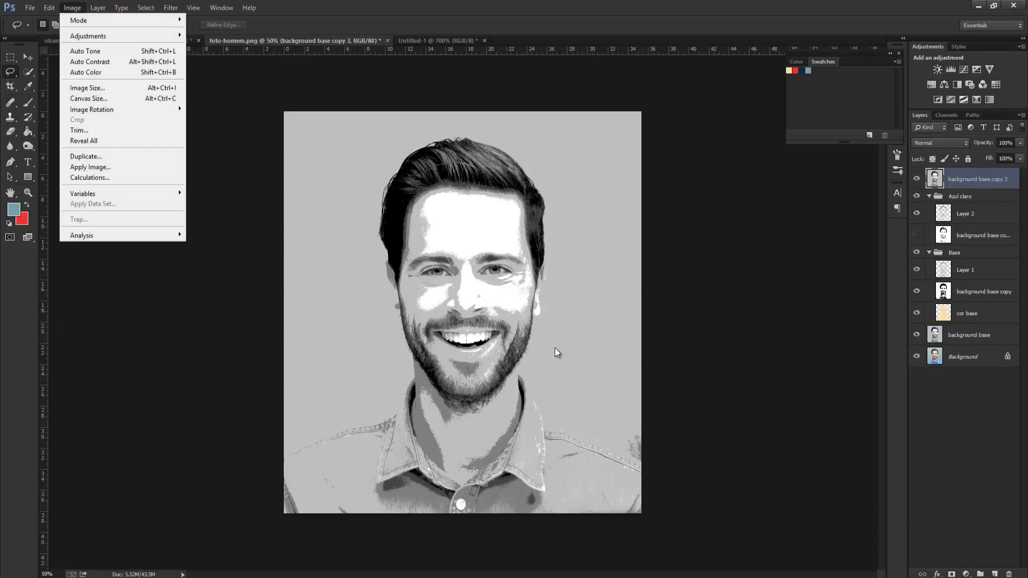
{"action": "mouse_move", "coordinate": [89, 36]}
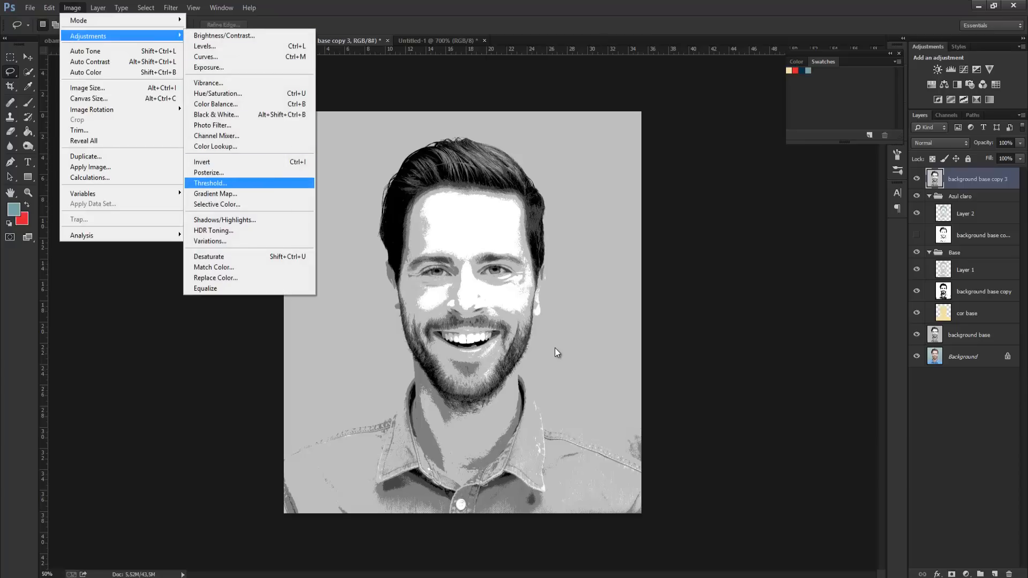
{"action": "left_click", "coordinate": [210, 183]}
{"action": "type", "text": "1"}
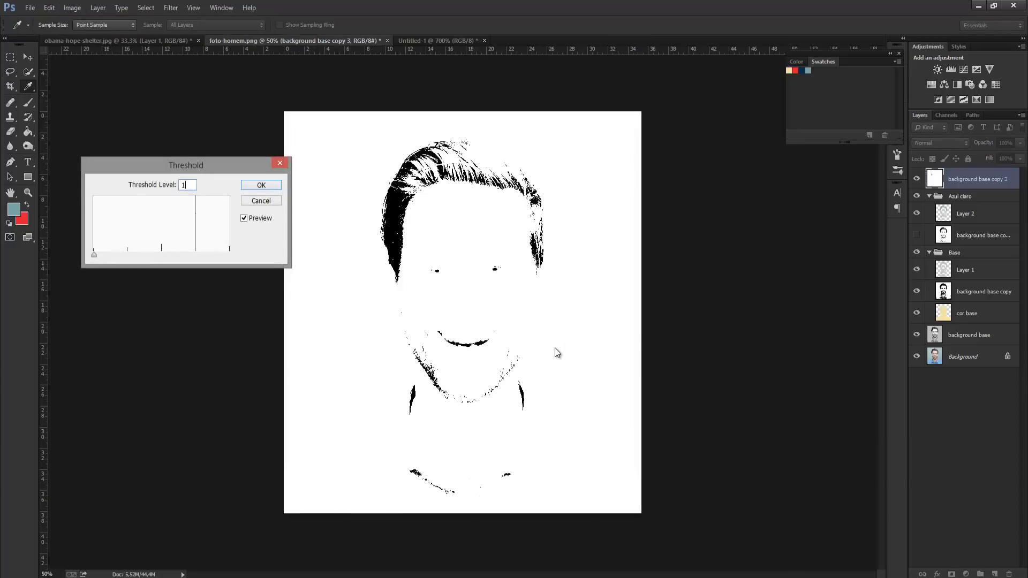
{"action": "type", "text": "00"}
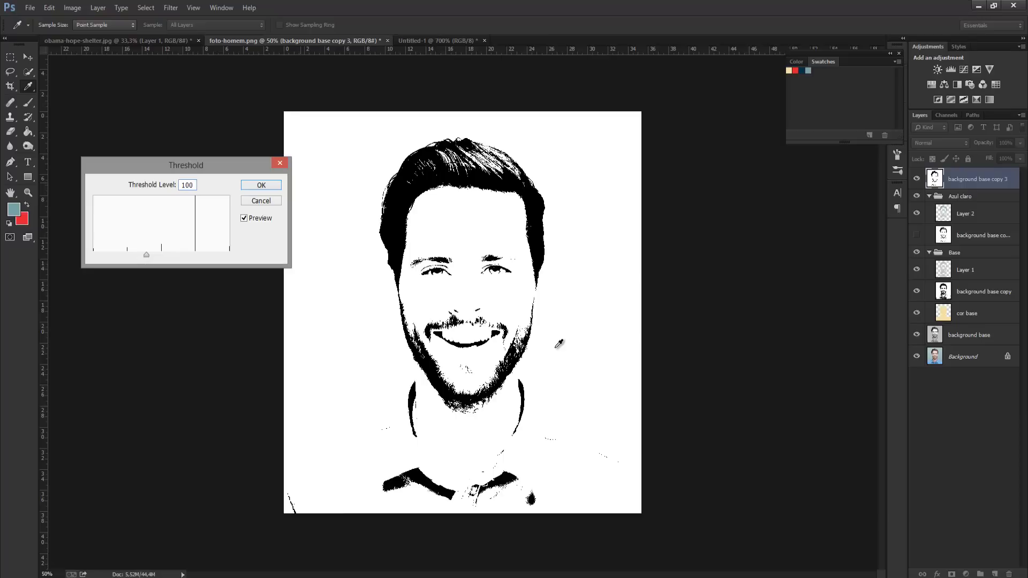
{"action": "key", "text": "BackSpace"}
{"action": "key", "text": "BackSpace"}
{"action": "key", "text": "BackSpace"}
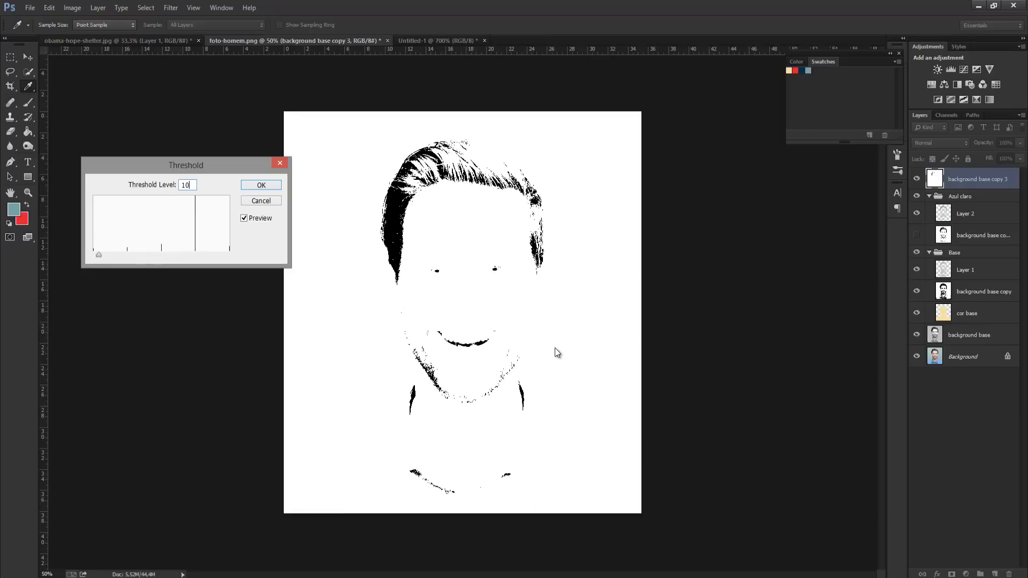
{"action": "type", "text": "50"}
{"action": "key", "text": "BackSpace"}
{"action": "key", "text": "BackSpace"}
{"action": "type", "text": "85"}
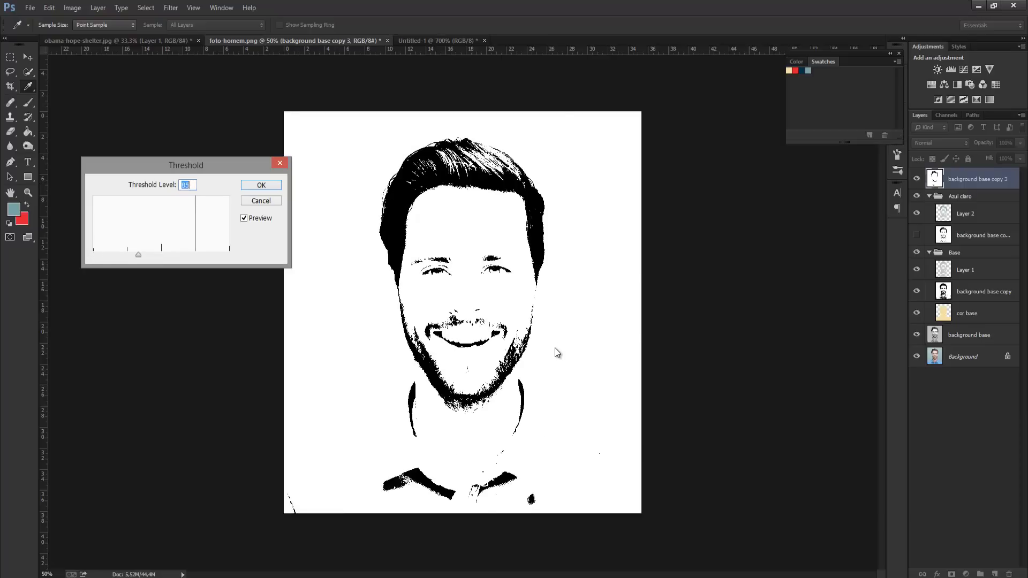
{"action": "key", "text": "Return"}
{"action": "key", "text": "l"}
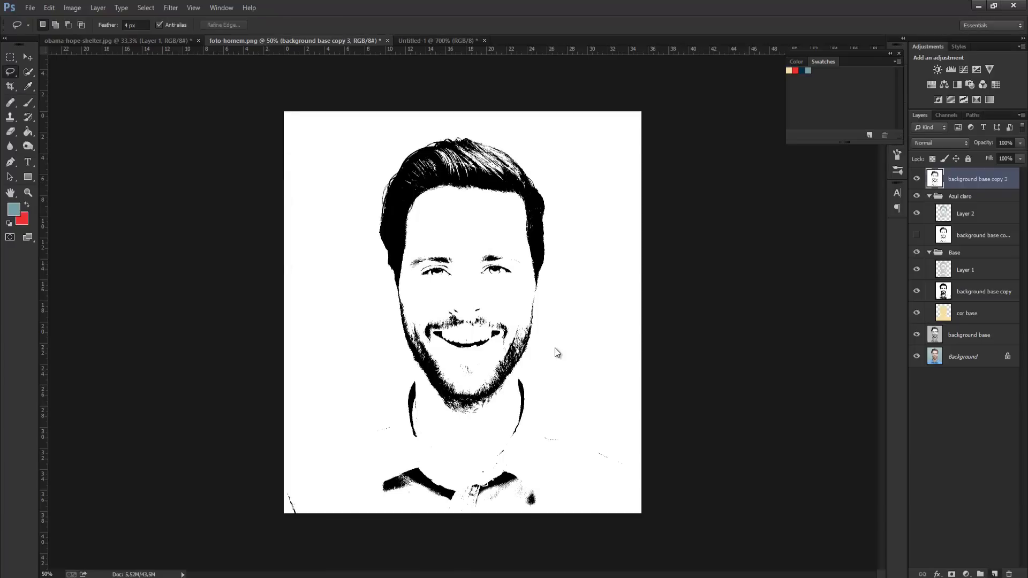
Step: Add a new empty layer on top and select the black areas of "background base copy 3" using Color Range set to Shadows
{"action": "key", "text": "ctrl+shift+alt+n"}
{"action": "key", "text": "alt+bracketleft"}
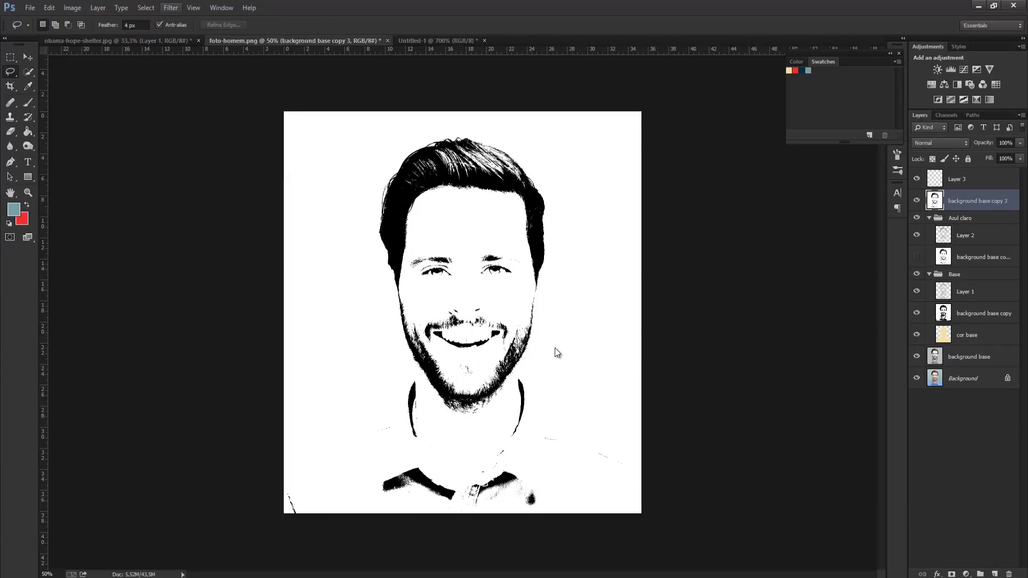
{"action": "key", "text": "alt+s"}
{"action": "key", "text": "c"}
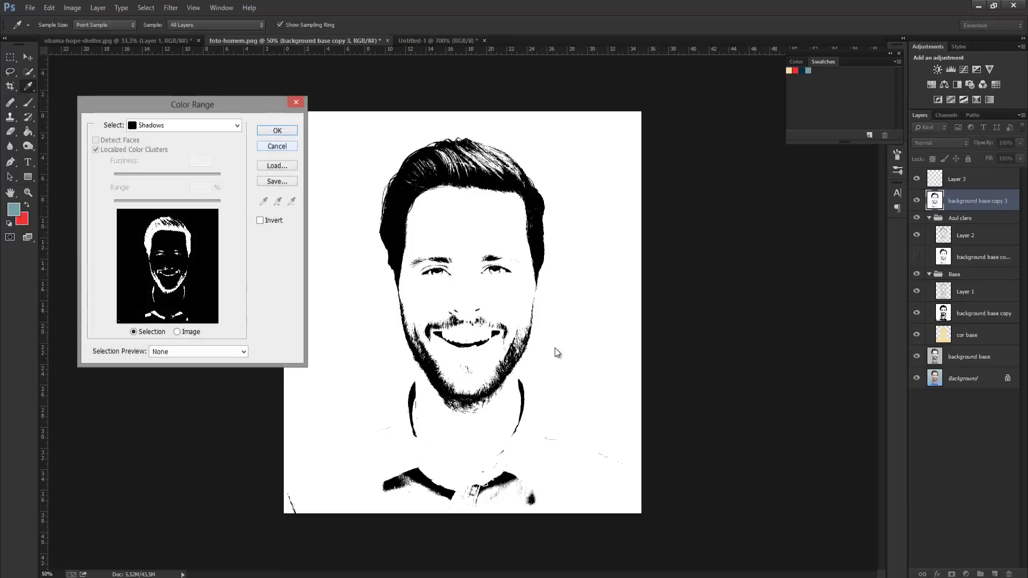
{"action": "key", "text": "Return"}
Step: Fill the selection on Layer 3 with the red background colour, hide the thresholded layer beneath it, and deselect
{"action": "key", "text": "alt+bracketright"}
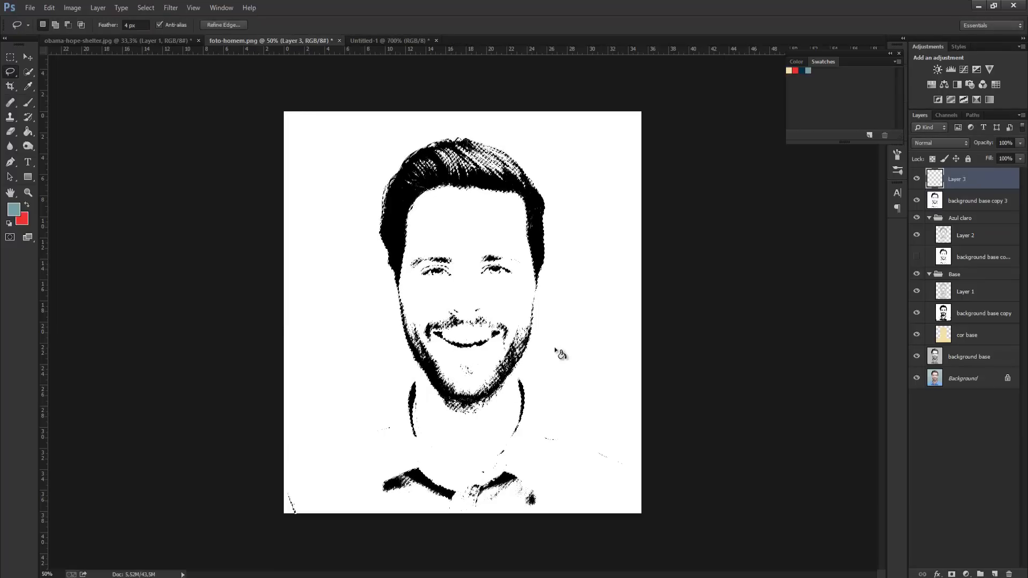
{"action": "key", "text": "ctrl+BackSpace"}
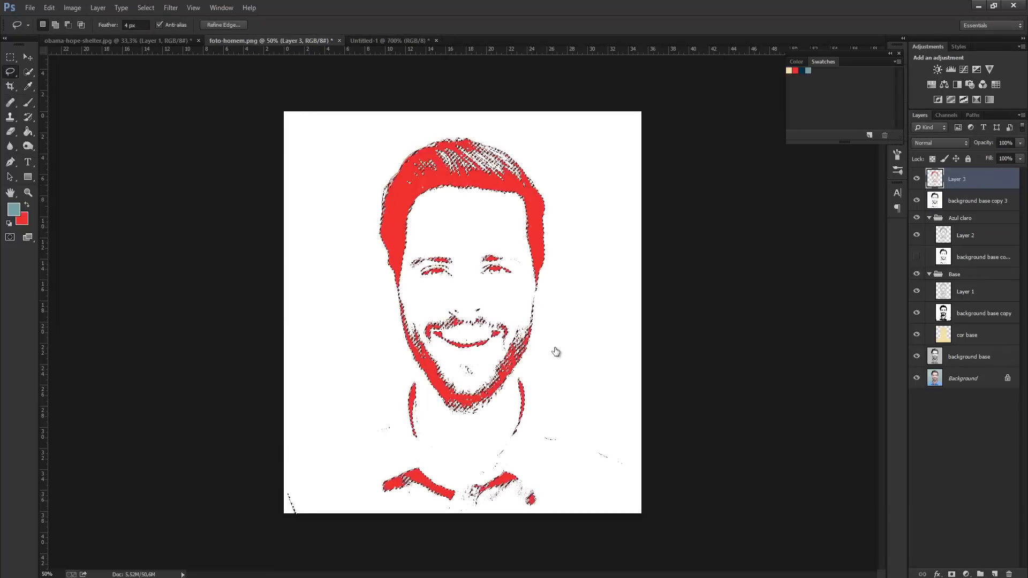
{"action": "key", "text": "alt+bracketleft"}
{"action": "key", "text": "ctrl+comma"}
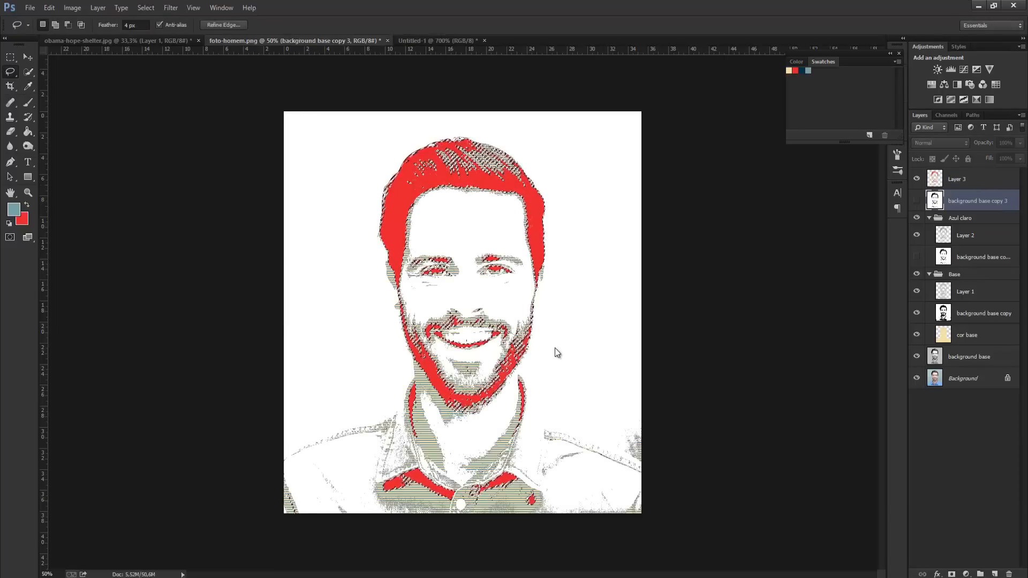
{"action": "key", "text": "ctrl+d"}
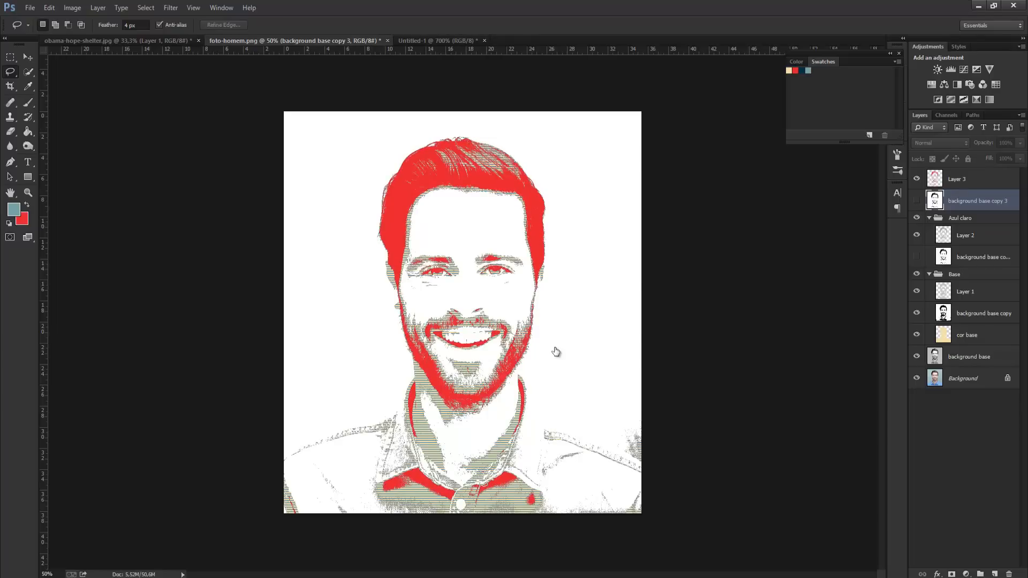
Step: Group Layer 3 and "background base copy 3" in a group named "Vermelho"
{"action": "key", "text": "alt+shift+bracketright"}
{"action": "key", "text": "ctrl+g"}
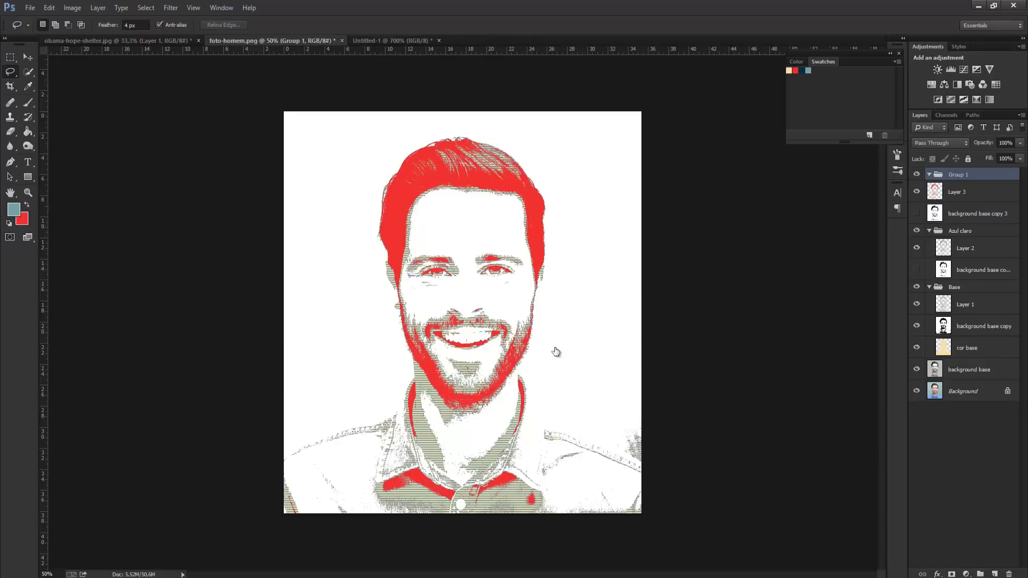
{"action": "left_click", "coordinate": [978, 214]}
{"action": "left_click", "coordinate": [958, 193], "text": "shift"}
{"action": "left_click_drag", "start_coordinate": [958, 192], "coordinate": [958, 174]}
{"action": "double_click", "coordinate": [959, 175]}
{"action": "type", "text": "Vermelho"}
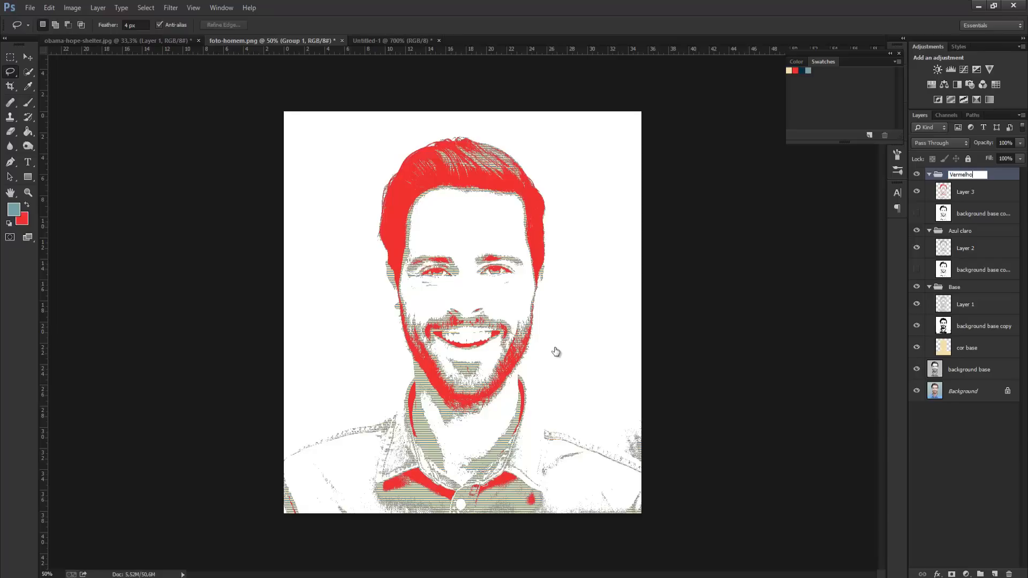
{"action": "key", "text": "Return"}
Step: Duplicate the "background base" layer and move the copy to the top of the layer stack
{"action": "left_click", "coordinate": [969, 370]}
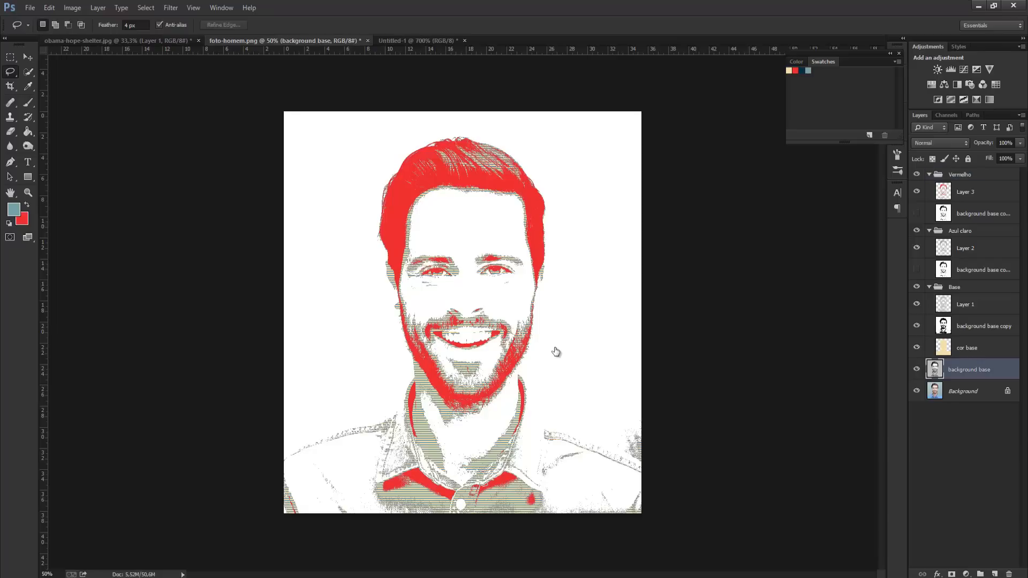
{"action": "key", "text": "ctrl+j"}
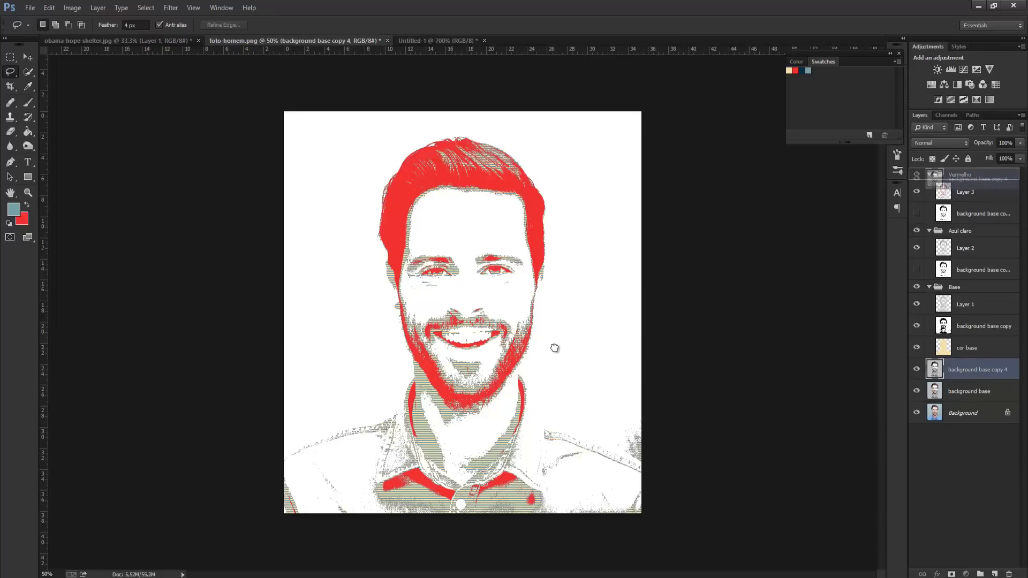
{"action": "key", "text": "ctrl+shift+bracketright"}
Step: Apply Threshold to the new top copy of the portrait, trying level 65 before settling on level 45
{"action": "key", "text": "alt+i"}
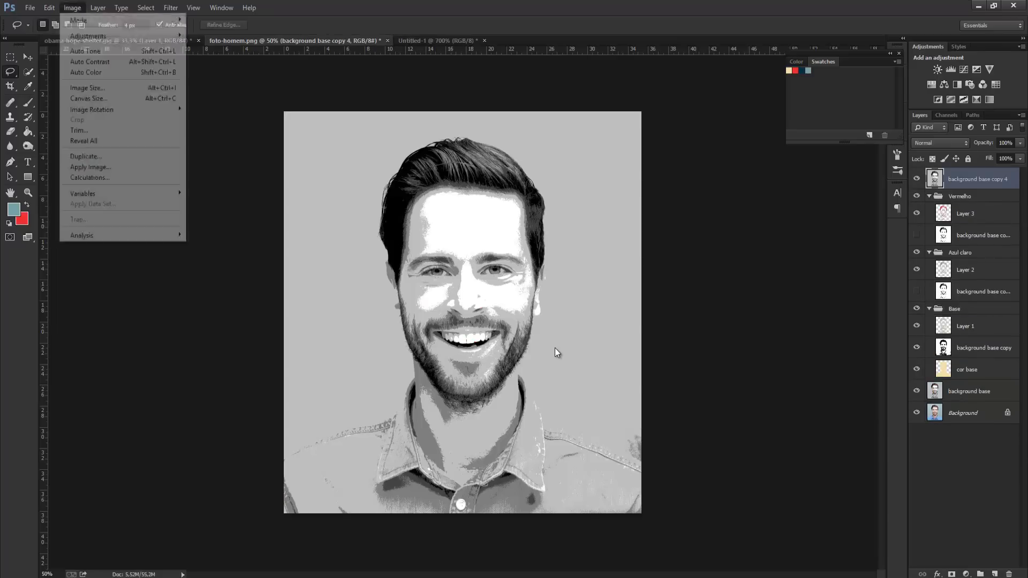
{"action": "key", "text": "g"}
{"action": "mouse_move", "coordinate": [122, 36]}
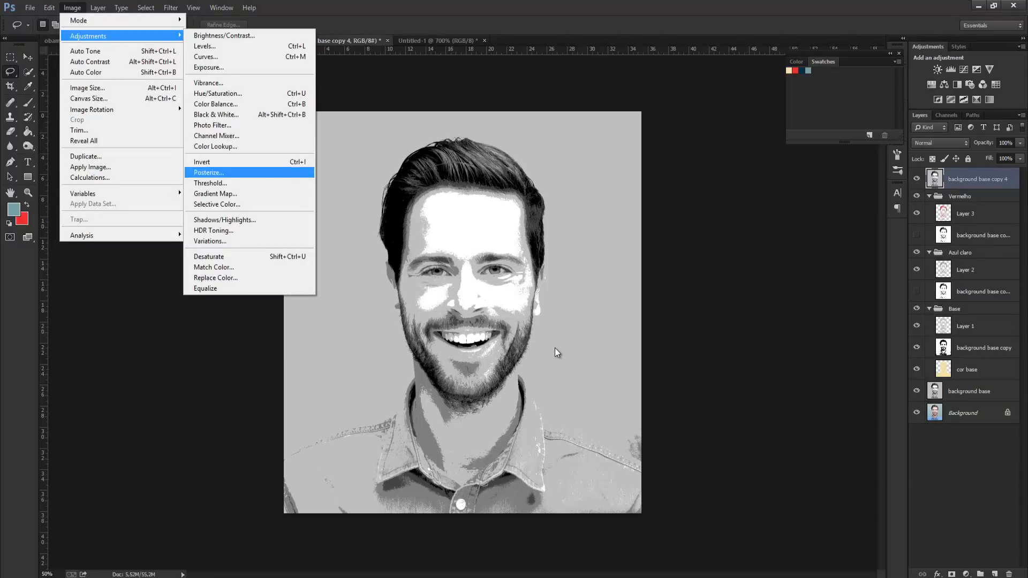
{"action": "key", "text": "Return"}
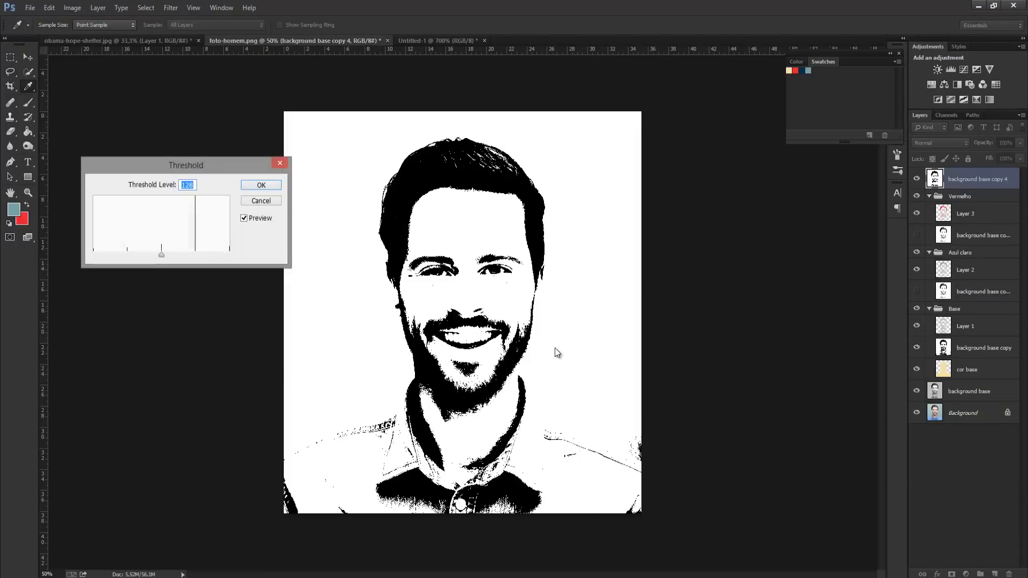
{"action": "type", "text": "65"}
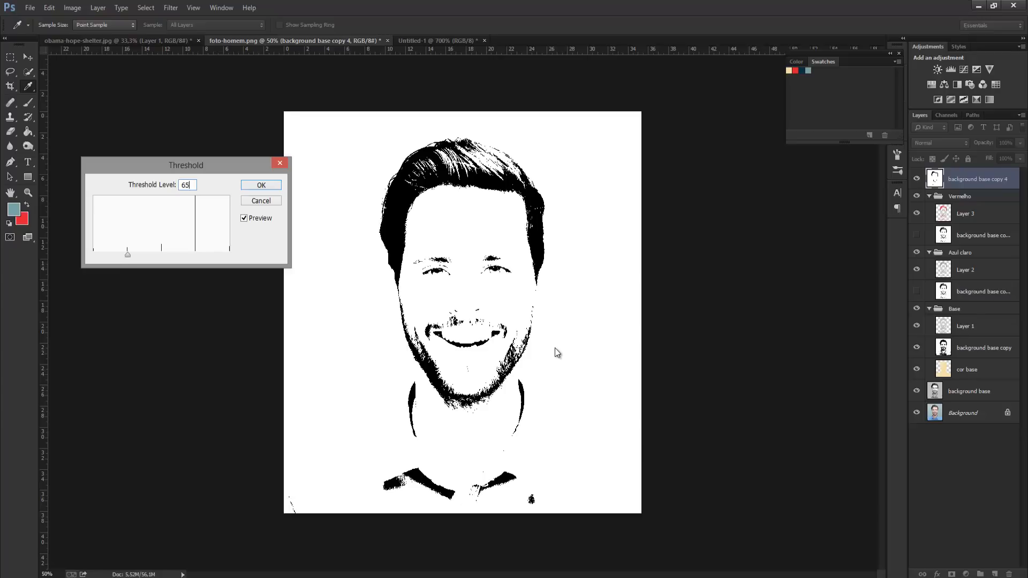
{"action": "key", "text": "BackSpace"}
{"action": "key", "text": "BackSpace"}
{"action": "type", "text": "45"}
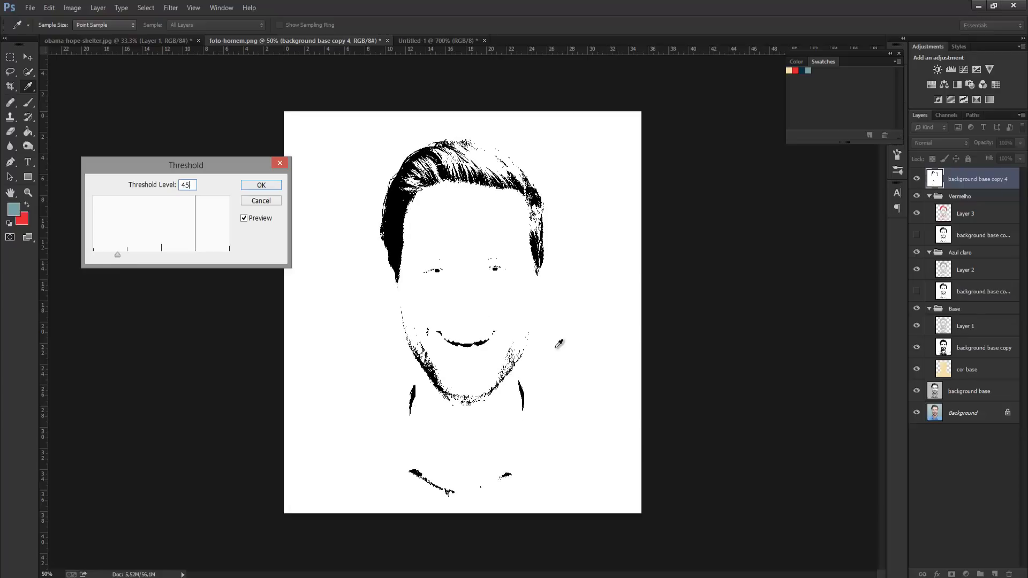
{"action": "key", "text": "Return"}
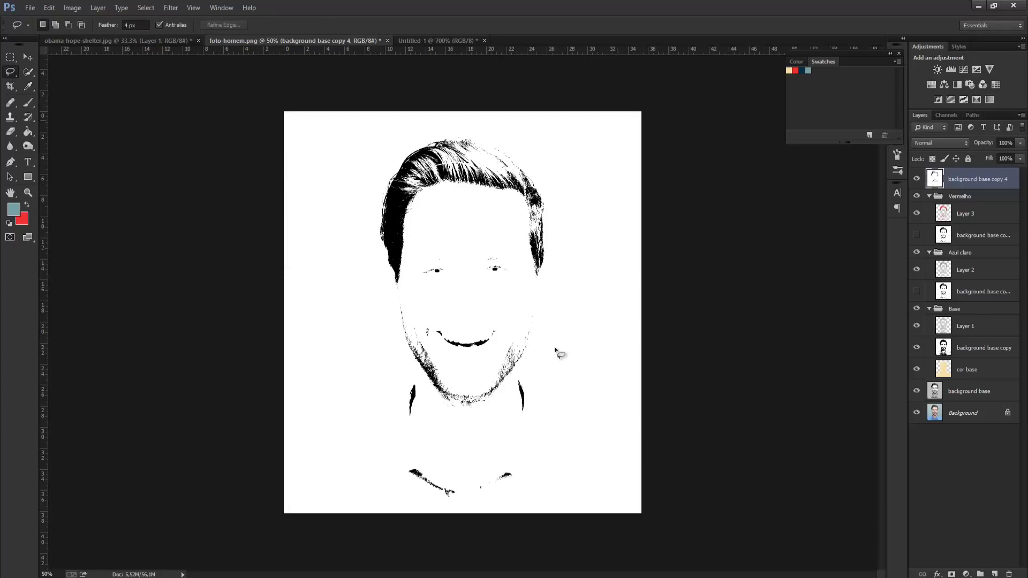
Step: Make dark blue the background colour and select the black areas of "background base copy 4" using Color Range
{"action": "key", "text": "l"}
{"action": "key", "text": "x"}
{"action": "key", "text": "alt+v"}
{"action": "key", "text": "Left"}
{"action": "key", "text": "Right"}
{"action": "key", "text": "Left"}
{"action": "key", "text": "Right"}
{"action": "key", "text": "Left"}
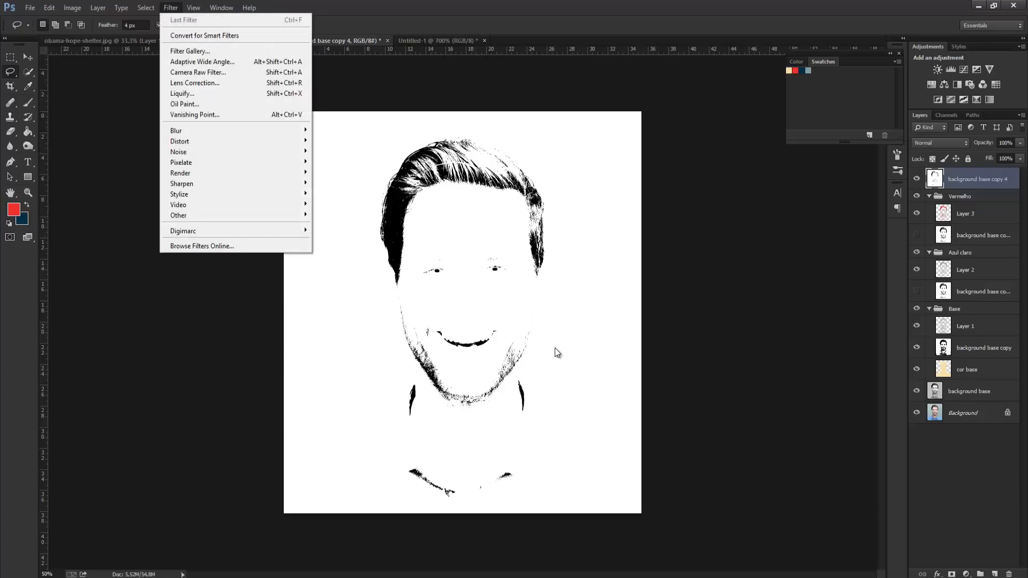
{"action": "key", "text": "Right"}
{"action": "key", "text": "Left"}
{"action": "key", "text": "Left"}
{"action": "key", "text": "c"}
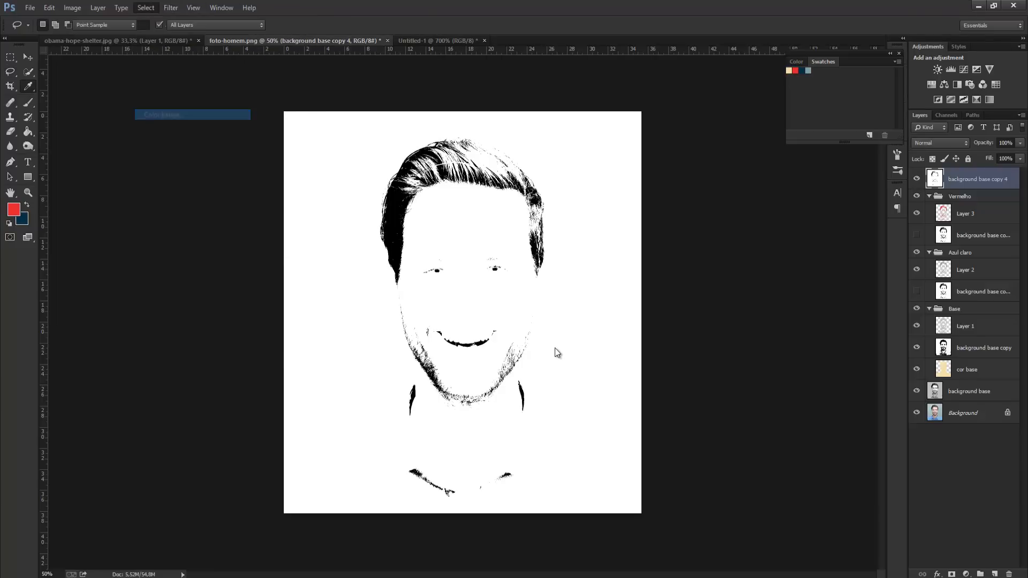
{"action": "key", "text": "Return"}
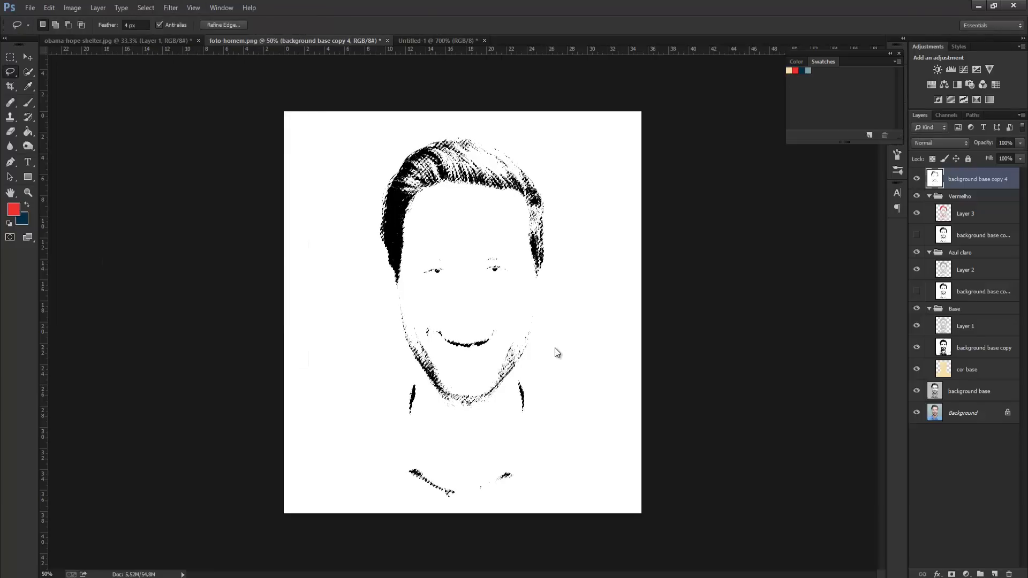
Step: Add a new empty layer on top, fill the selection with the dark blue background colour, and deselect
{"action": "key", "text": "ctrl+shift+alt+n"}
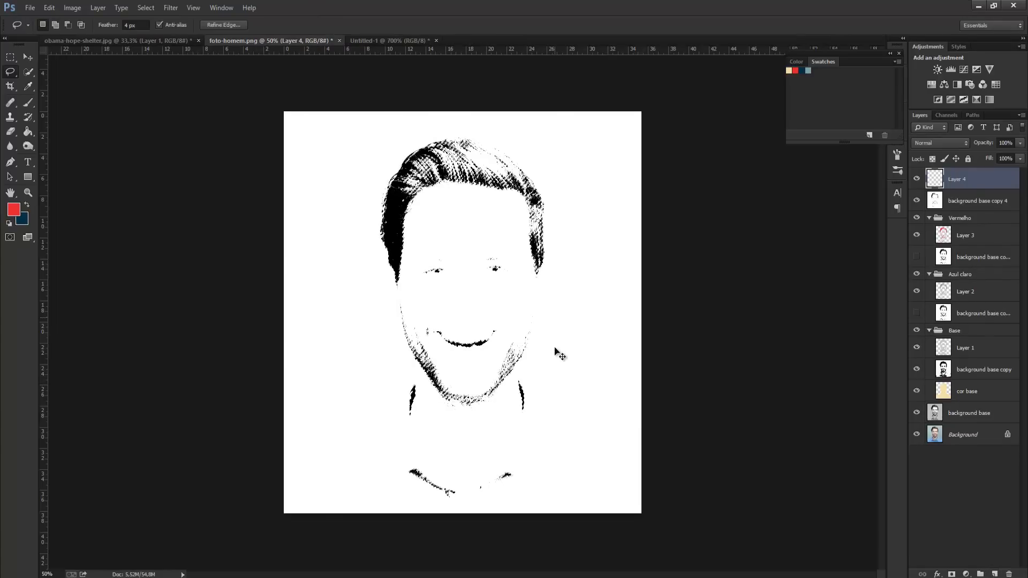
{"action": "key", "text": "ctrl+BackSpace"}
{"action": "key", "text": "ctrl+d"}
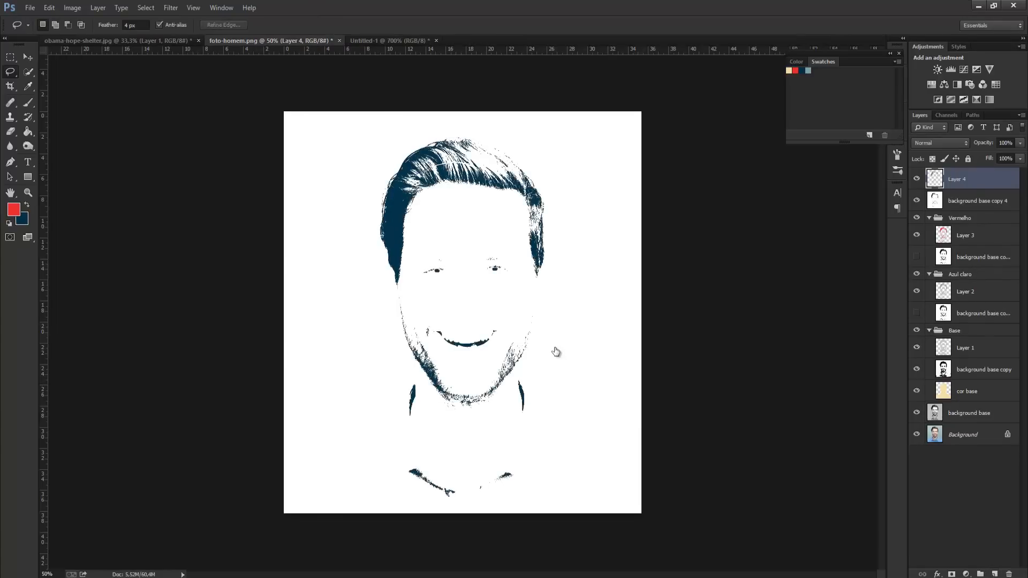
Step: Group Layer 4 and "background base copy 4" in a group named "Azul escuro" and hide the thresholded layer
{"action": "key", "text": "shift+alt+bracketleft"}
{"action": "key", "text": "ctrl+g"}
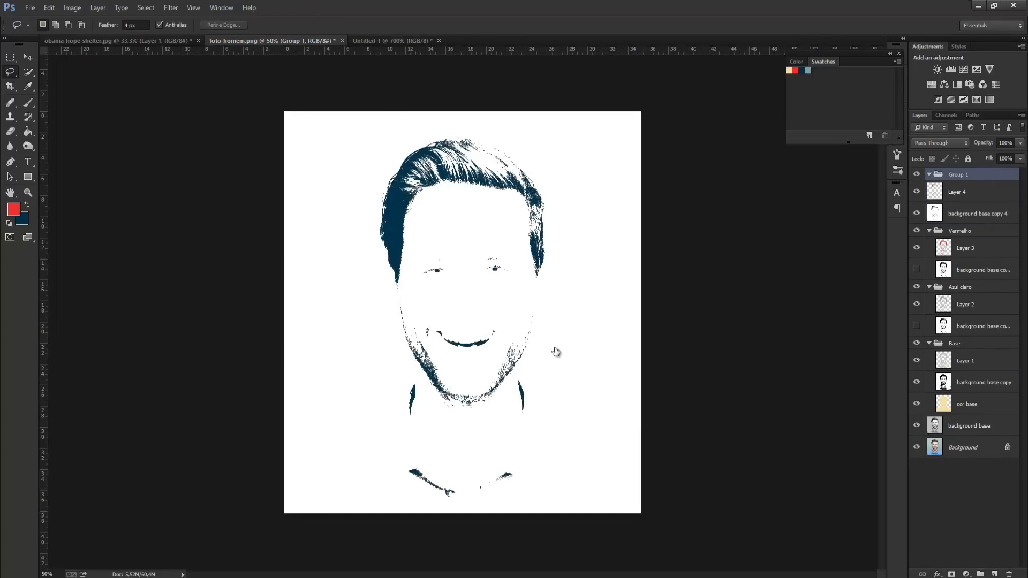
{"action": "key", "text": "ctrl+z"}
{"action": "key", "text": "ctrl+z"}
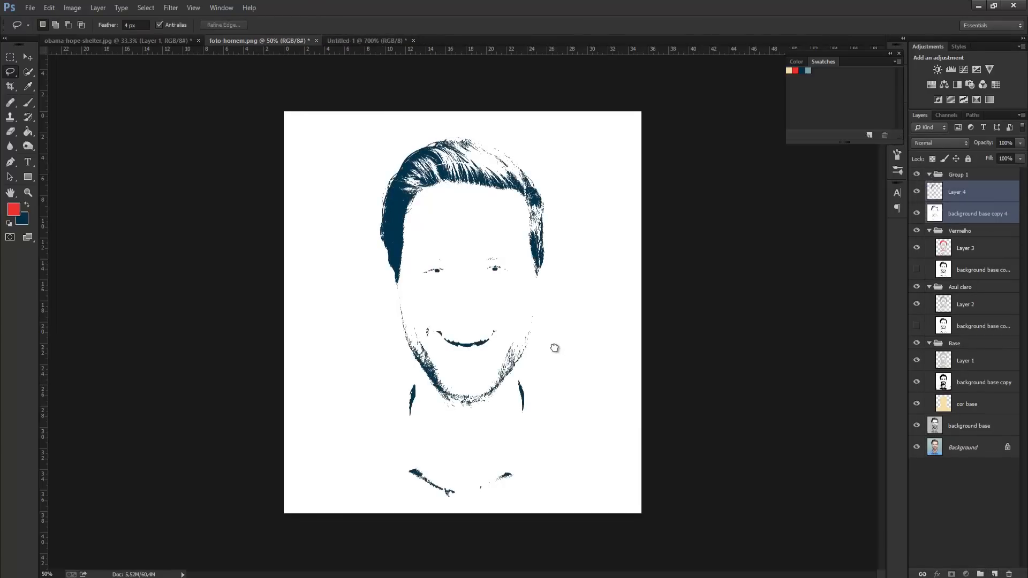
{"action": "key", "text": "ctrl+z"}
{"action": "type", "text": "A"}
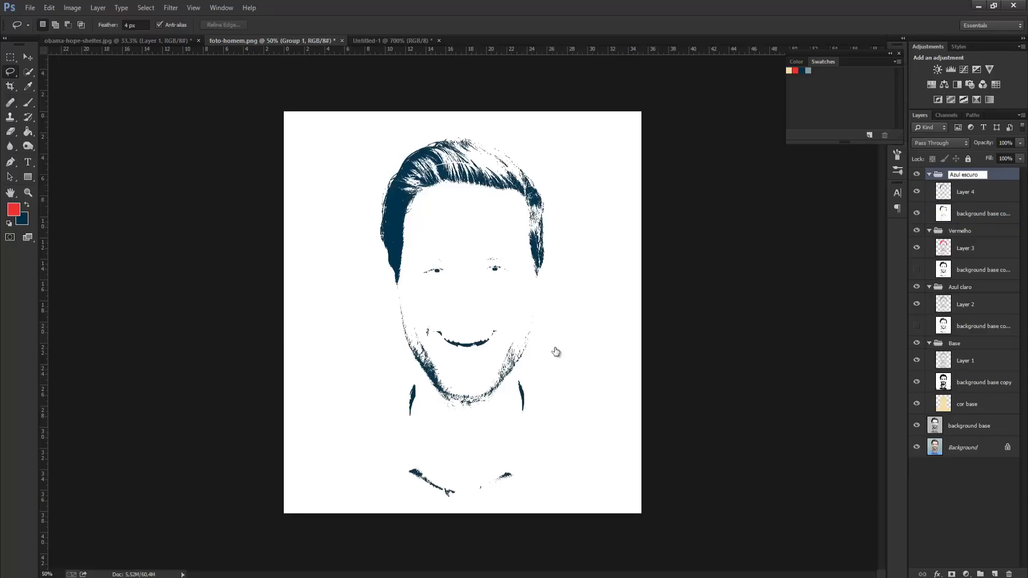
{"action": "type", "text": "zul escuro"}
{"action": "key", "text": "Return"}
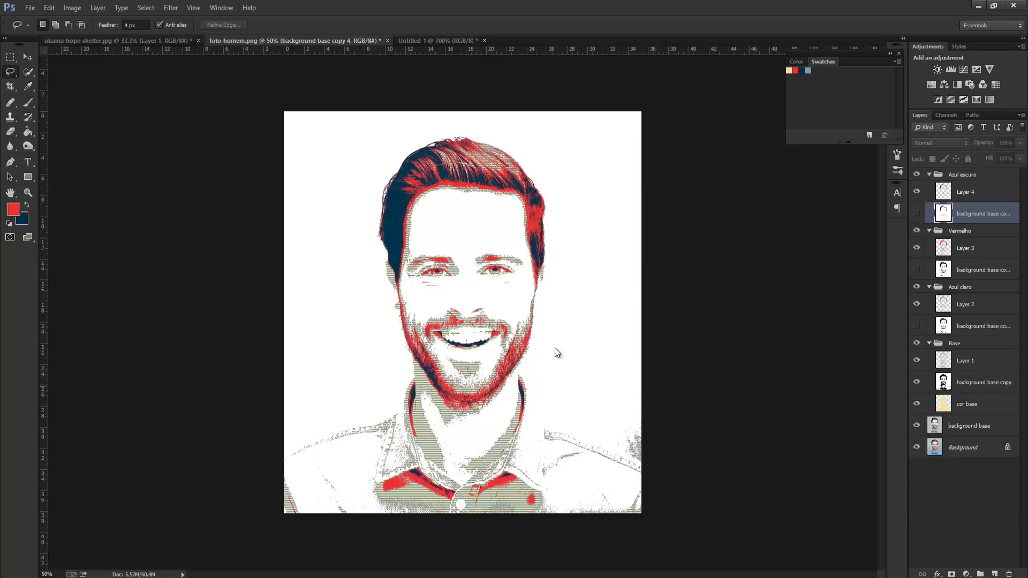
Step: Hide "background base copy" in the Base group and compare the portrait with the Obama reference poster
{"action": "left_click", "coordinate": [917, 383]}
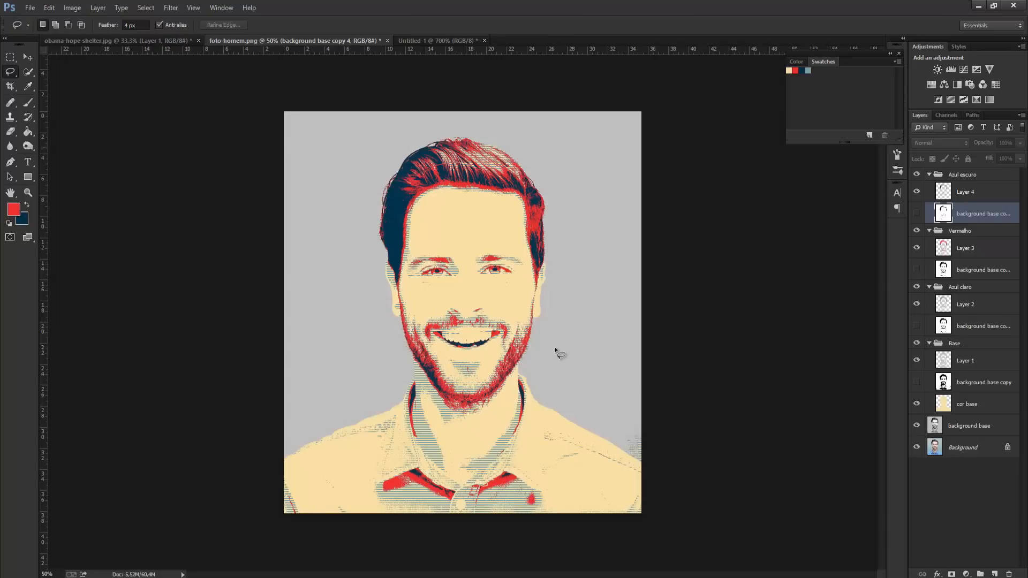
{"action": "key", "text": "ctrl+shift+Tab"}
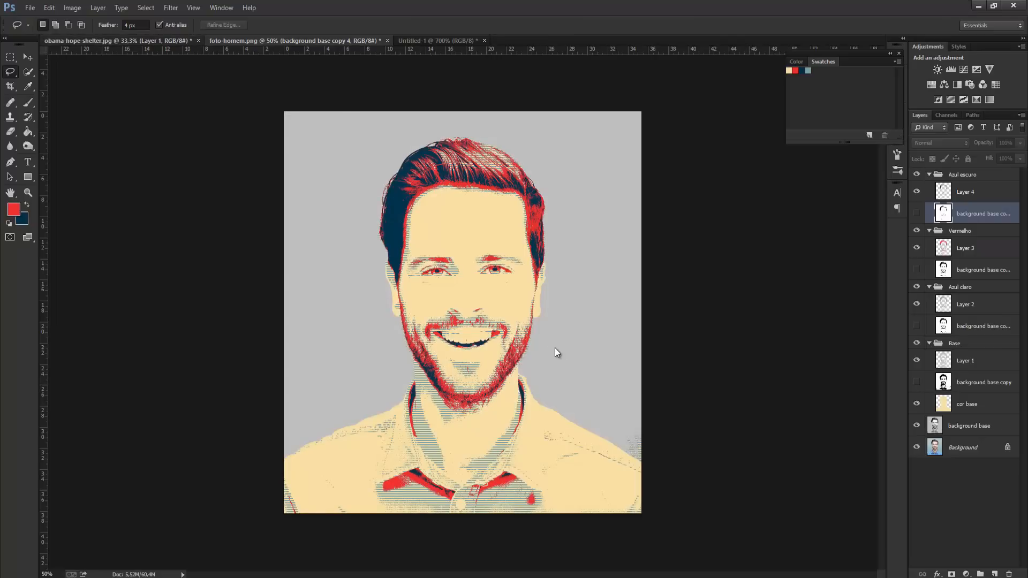
{"action": "key", "text": "ctrl+Tab"}
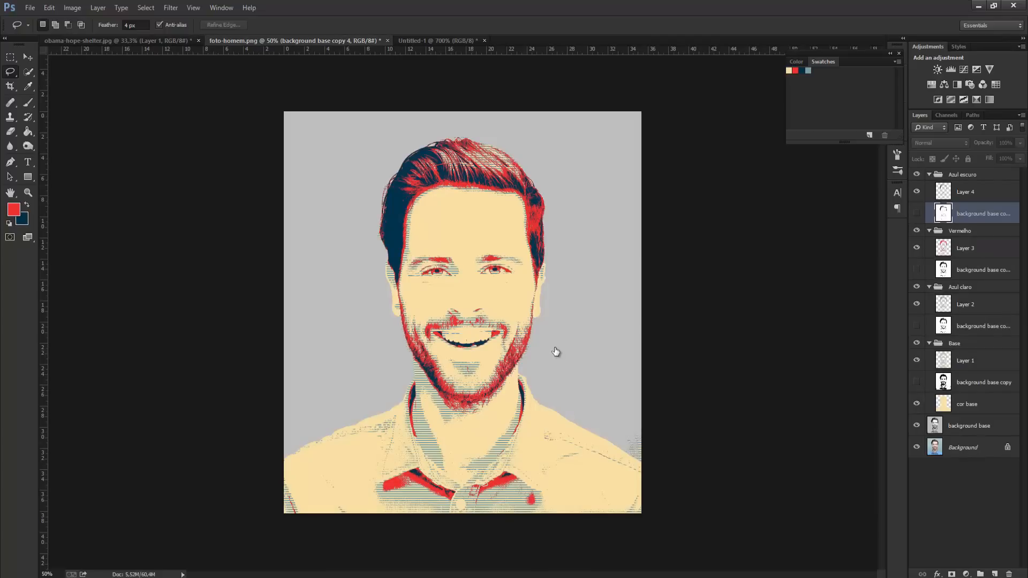
{"action": "key", "text": "ctrl+shift+Tab"}
{"action": "key", "text": "ctrl+Tab"}
Step: Add a new empty layer directly above "background base" and hide the "background base" layer
{"action": "key", "text": "alt+["}
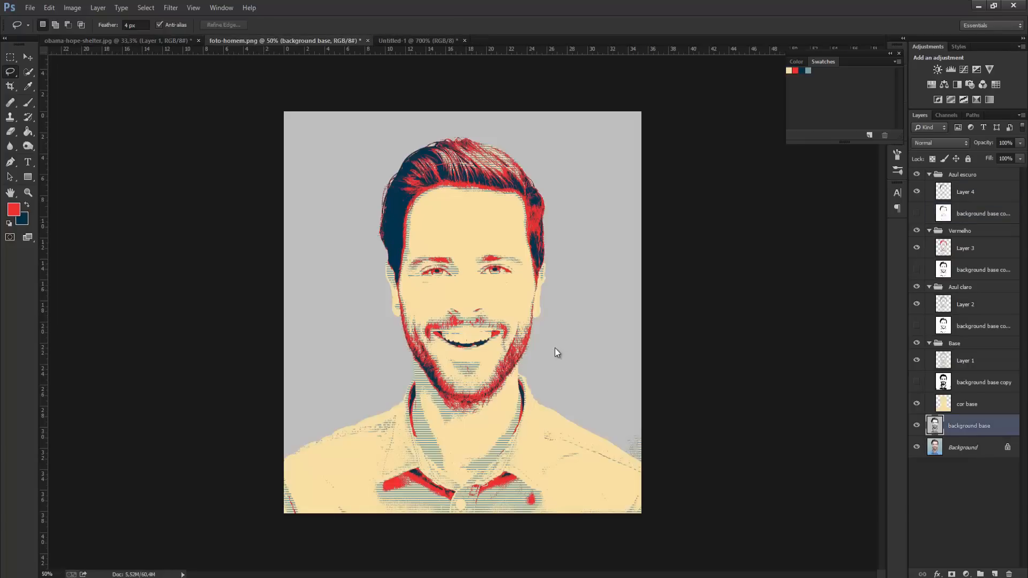
{"action": "key", "text": "ctrl+shift+alt+n"}
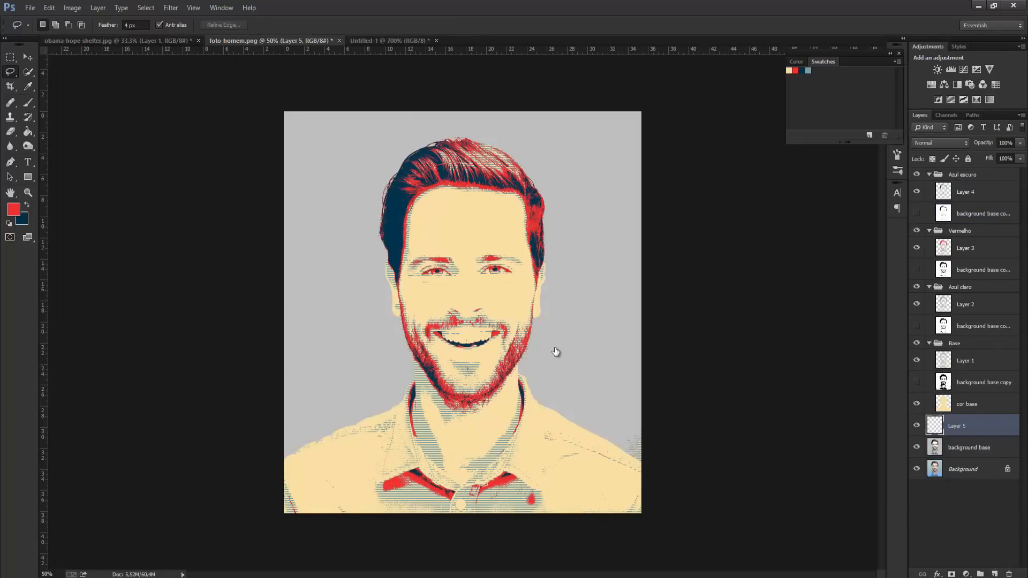
{"action": "left_click", "coordinate": [917, 447]}
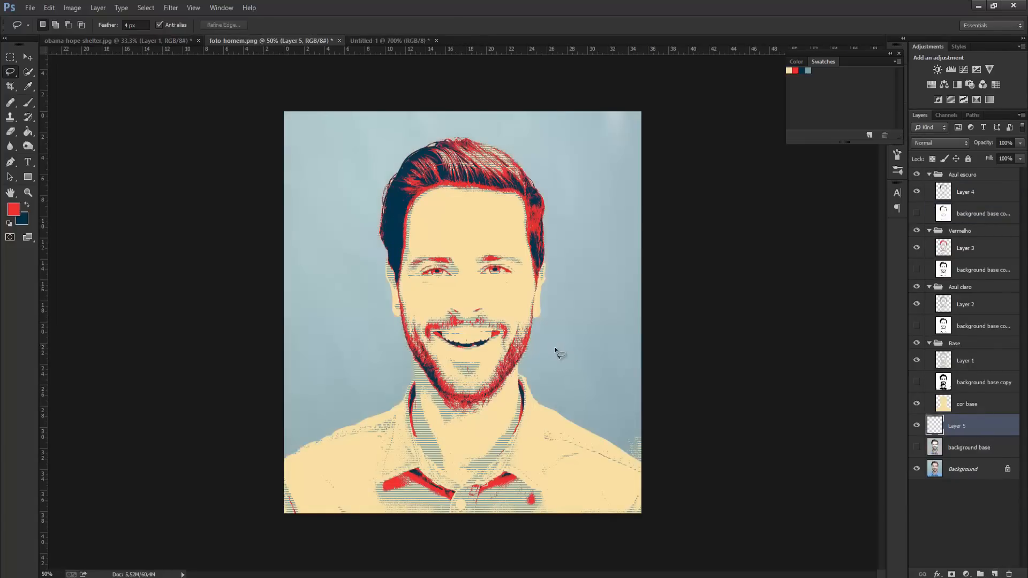
Step: Select the left half of the canvas, about 18 by 38 cm, and fill it with light blue on Layer 5
{"action": "left_click", "coordinate": [10, 57]}
{"action": "mouse_move", "coordinate": [285, 111]}
{"action": "left_mouse_down"}
{"action": "mouse_move", "coordinate": [486, 516]}
{"action": "mouse_move", "coordinate": [474, 501]}
{"action": "mouse_move", "coordinate": [469, 515]}
{"action": "left_mouse_up"}
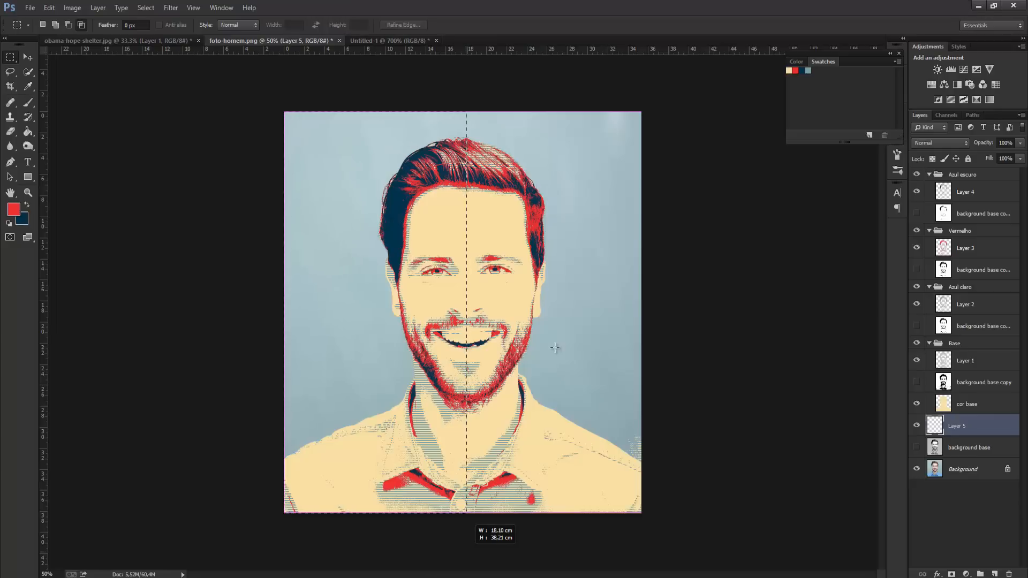
{"action": "left_click_drag", "start_coordinate": [466, 513], "coordinate": [465, 513]}
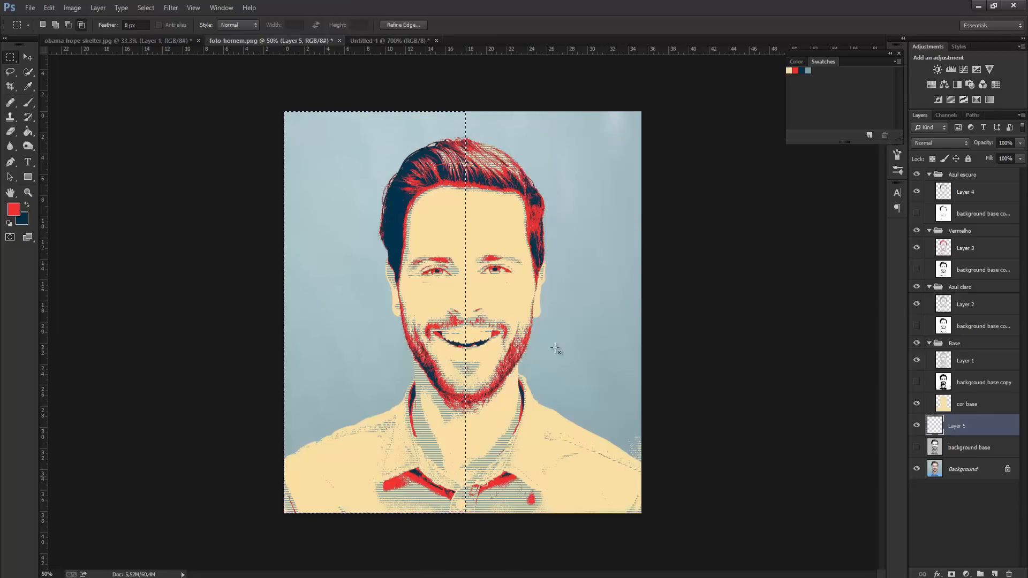
{"action": "key", "text": "ctrl+shift+Tab"}
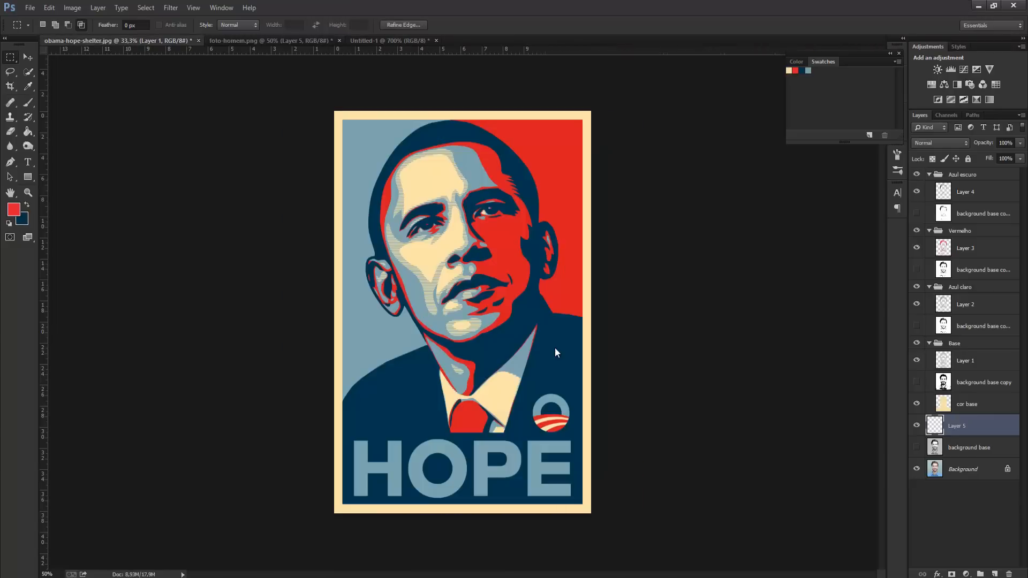
{"action": "key", "text": "ctrl+Tab"}
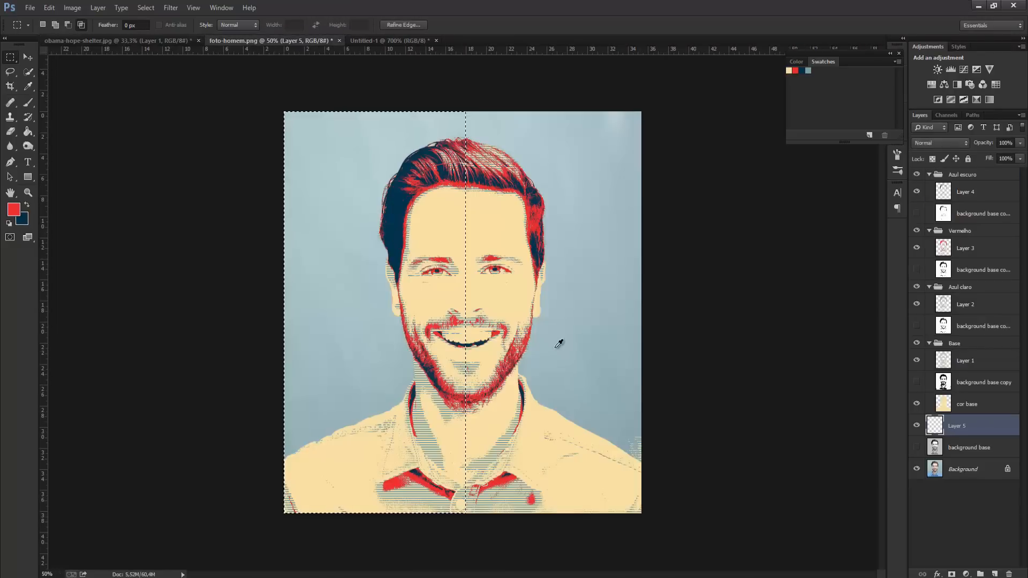
{"action": "left_click", "coordinate": [556, 347]}
{"action": "key", "text": "x"}
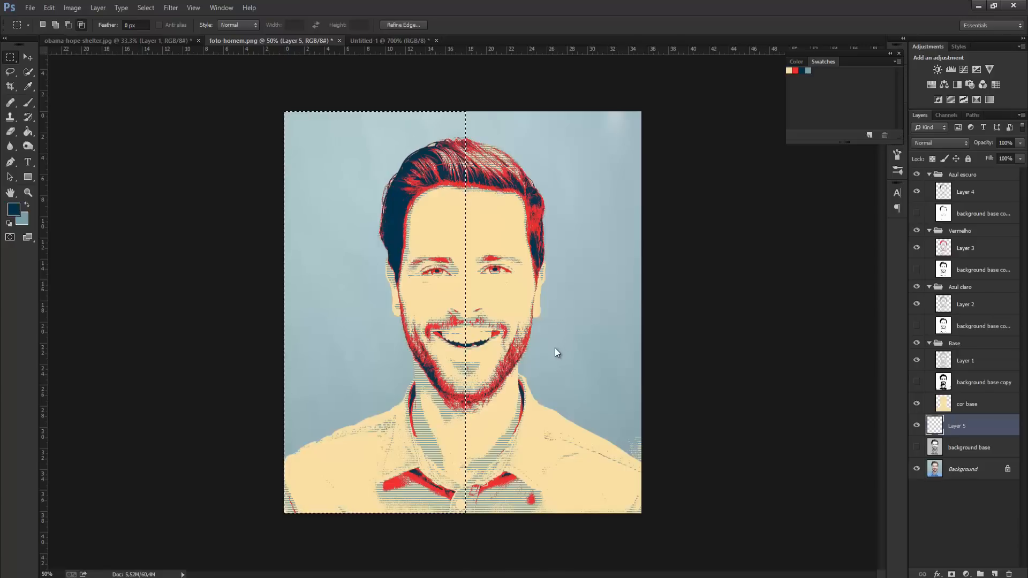
{"action": "key", "text": "ctrl+BackSpace"}
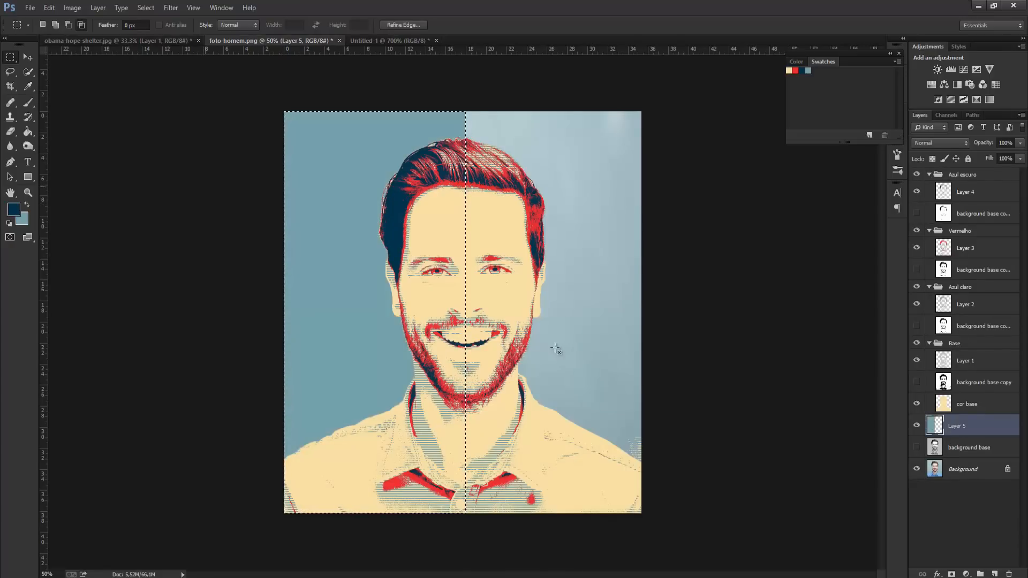
Step: Copy the light blue half to a new layer and flip it across to cover the right half of the canvas
{"action": "key", "text": "ctrl+j"}
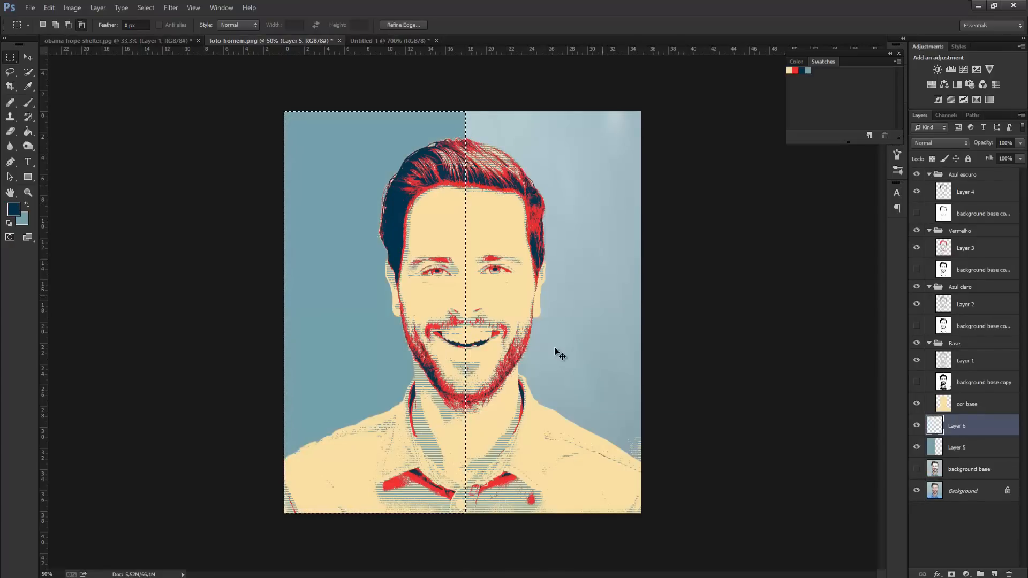
{"action": "key", "text": "ctrl+t"}
{"action": "left_click_drag", "start_coordinate": [550, 83], "coordinate": [295, 399]}
{"action": "left_click_drag", "start_coordinate": [379, 357], "coordinate": [557, 353]}
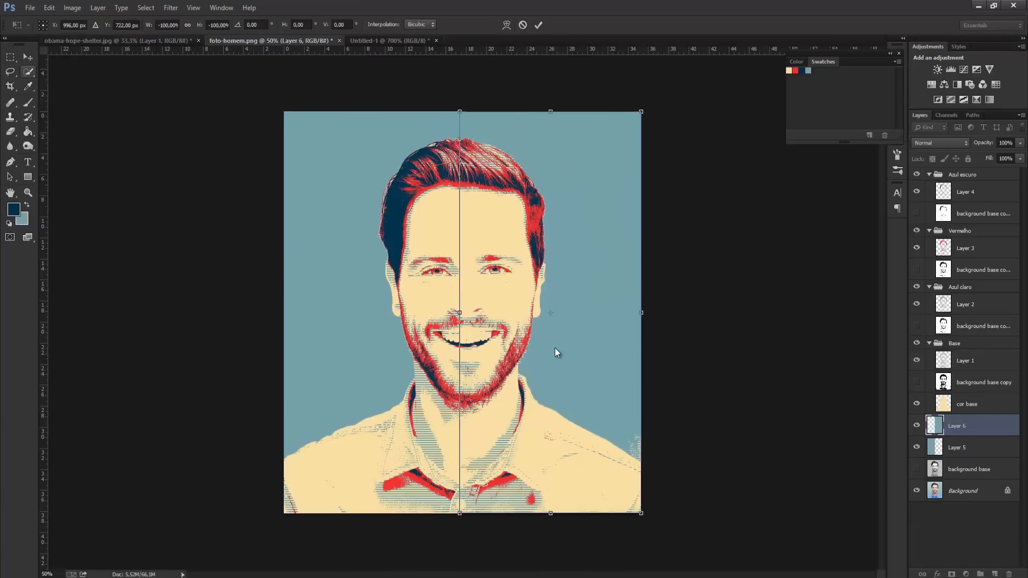
{"action": "key", "text": "v"}
{"action": "key", "text": "Return"}
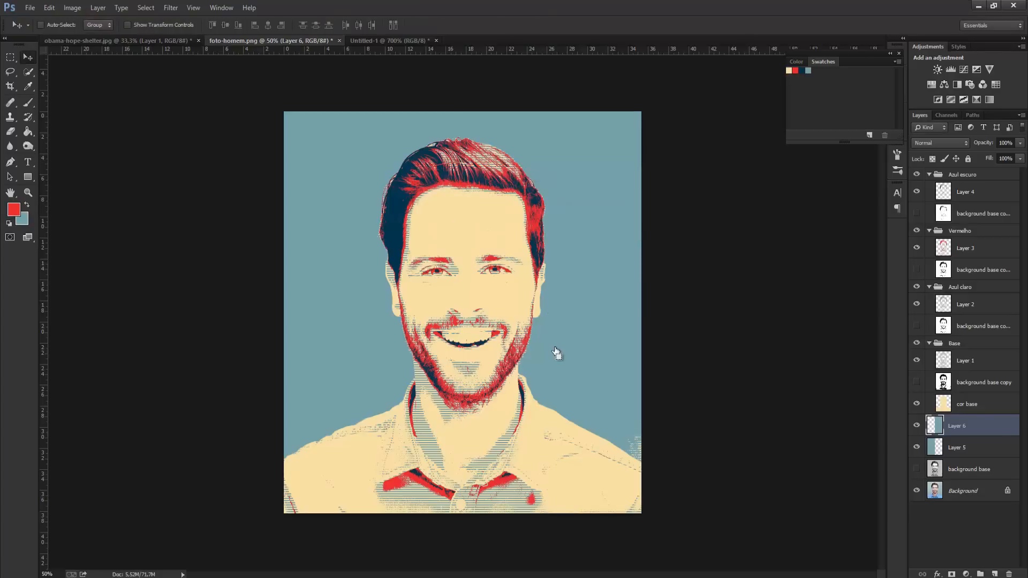
Step: Load Layer 6's contents as a selection and fill the right half of the backdrop with red
{"action": "left_click", "coordinate": [935, 425], "text": "ctrl"}
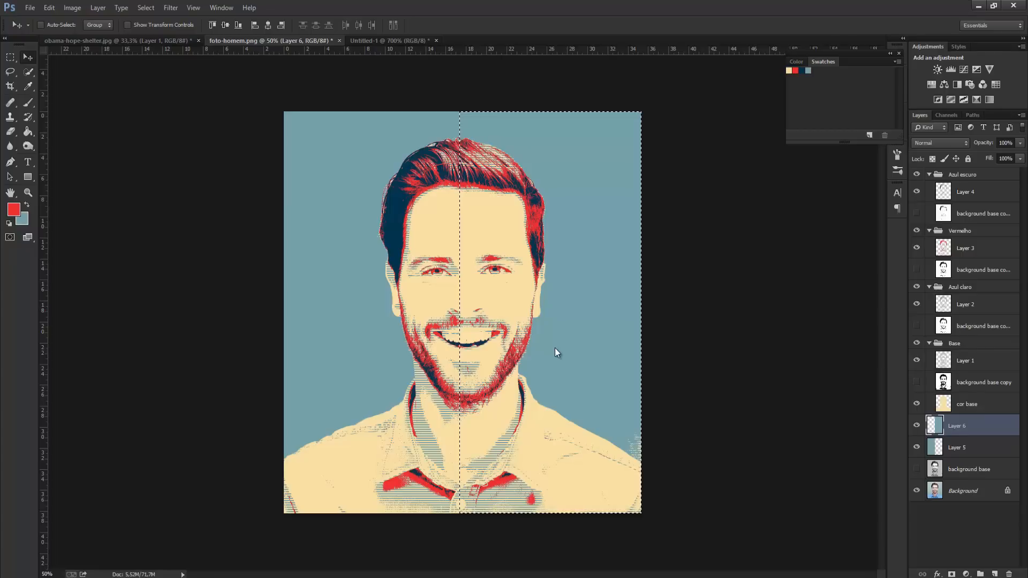
{"action": "key", "text": "x"}
{"action": "key", "text": "ctrl+BackSpace"}
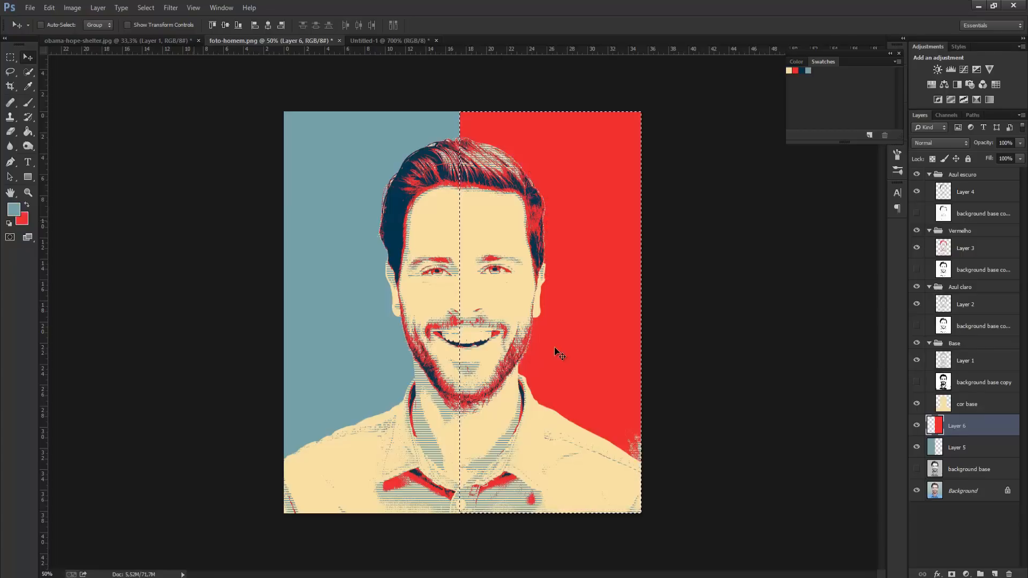
{"action": "key", "text": "l"}
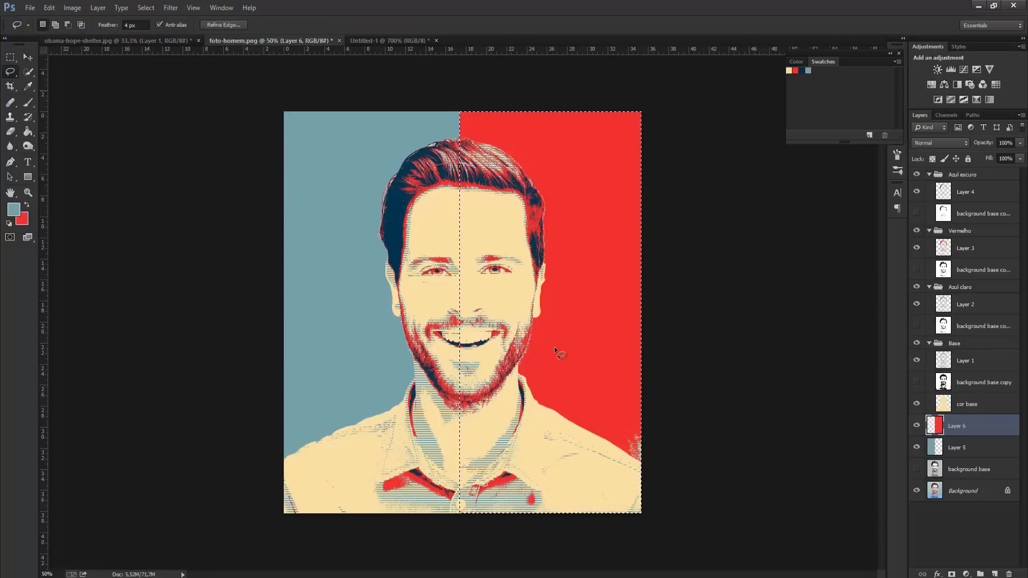
Step: Deselect the red half and check the split backdrop against the reference poster in obama-hope-shelter.jpg
{"action": "key", "text": "ctrl+d"}
{"action": "key", "text": "ctrl+shift+Tab"}
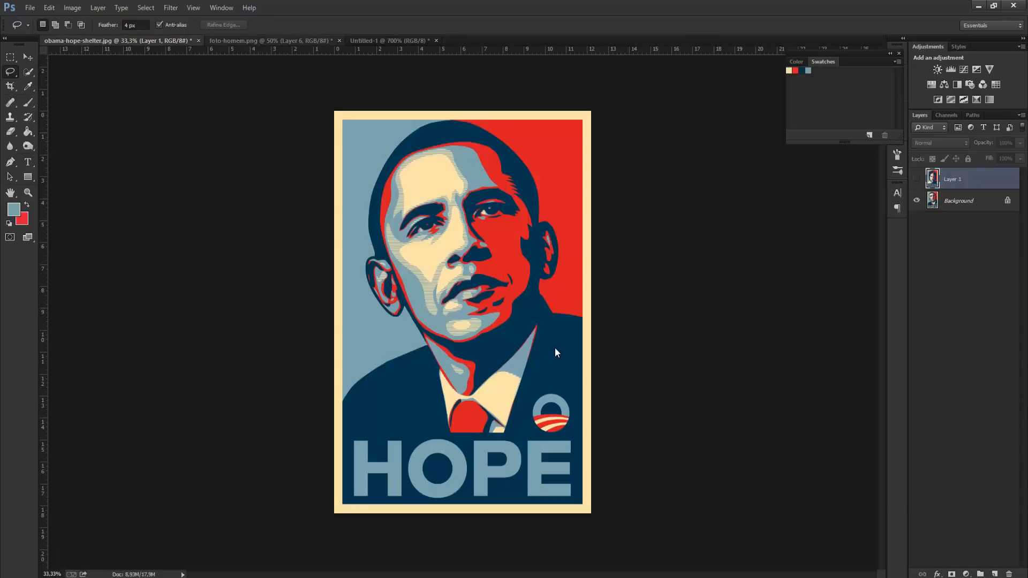
{"action": "key", "text": "ctrl+Tab"}
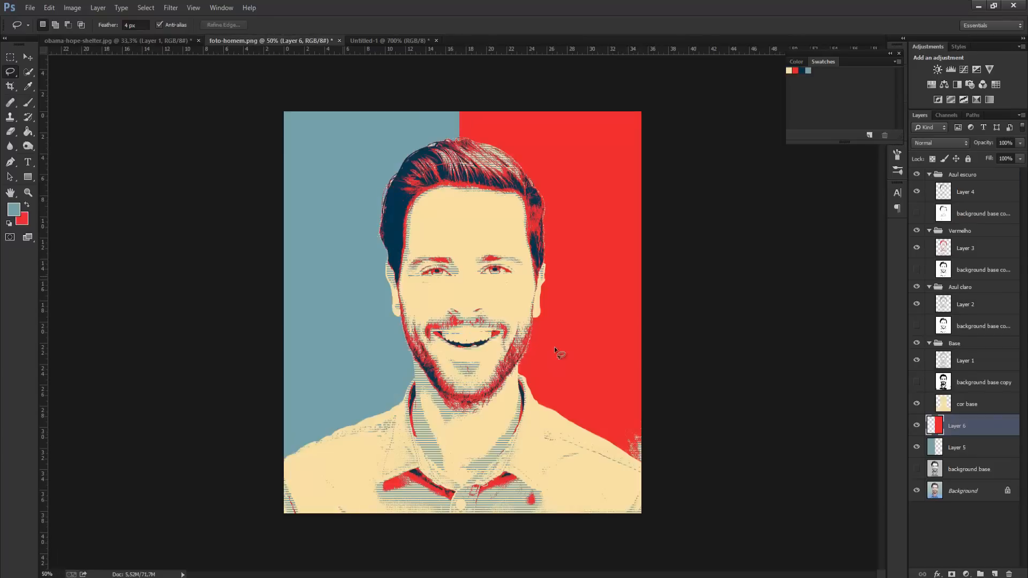
Step: Erase the stray specks from Layer 1 of the Base group, in the red area above the shoulder at the canvas's right edge
{"action": "key", "text": "ctrl+plus"}
{"action": "key", "text": "ctrl+plus"}
{"action": "key", "text": "ctrl+plus"}
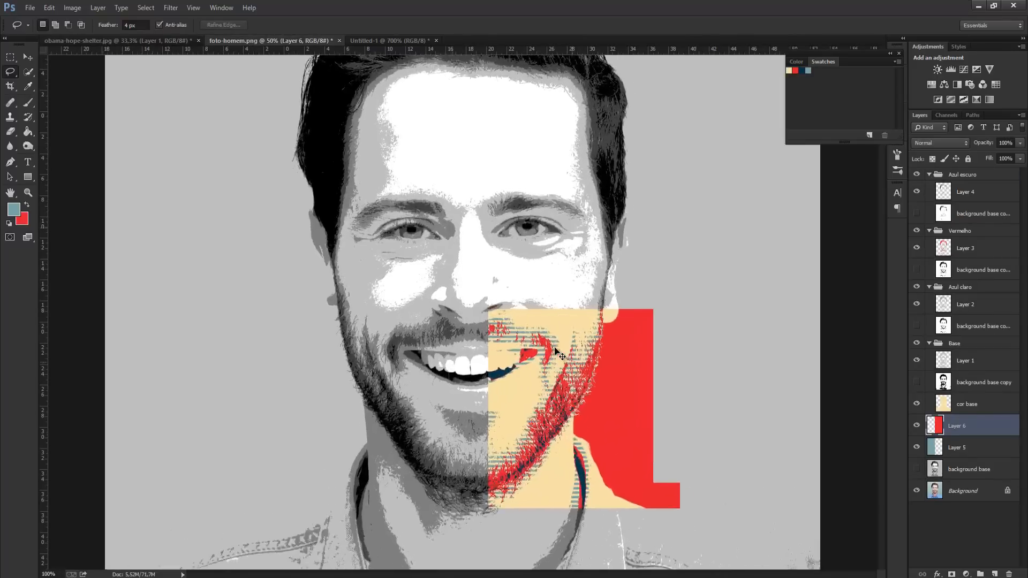
{"action": "key", "text": "h"}
{"action": "scroll", "coordinate": [555, 347], "scroll_direction": "right", "scroll_amount": 10}
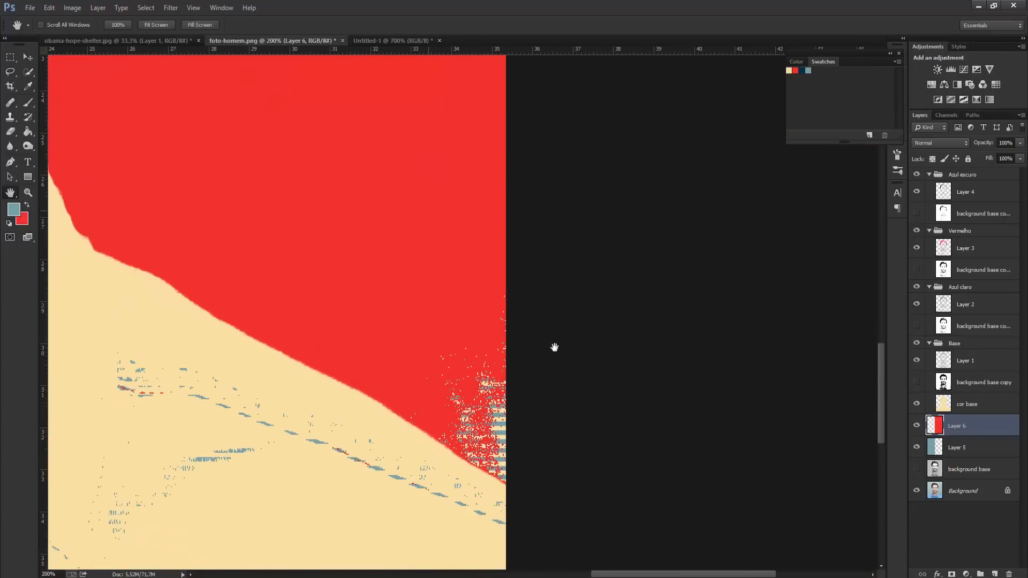
{"action": "key", "text": "ctrl+alt+z"}
{"action": "key", "text": "ctrl+alt+z"}
{"action": "key", "text": "ctrl+alt+z"}
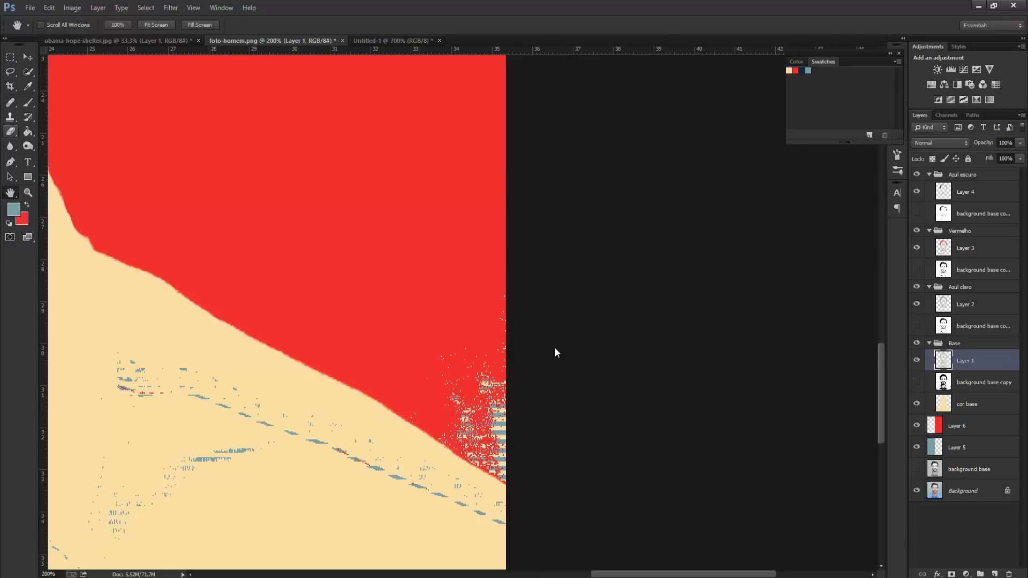
{"action": "left_click", "coordinate": [10, 131]}
{"action": "left_click_drag", "start_coordinate": [484, 380], "coordinate": [497, 396]}
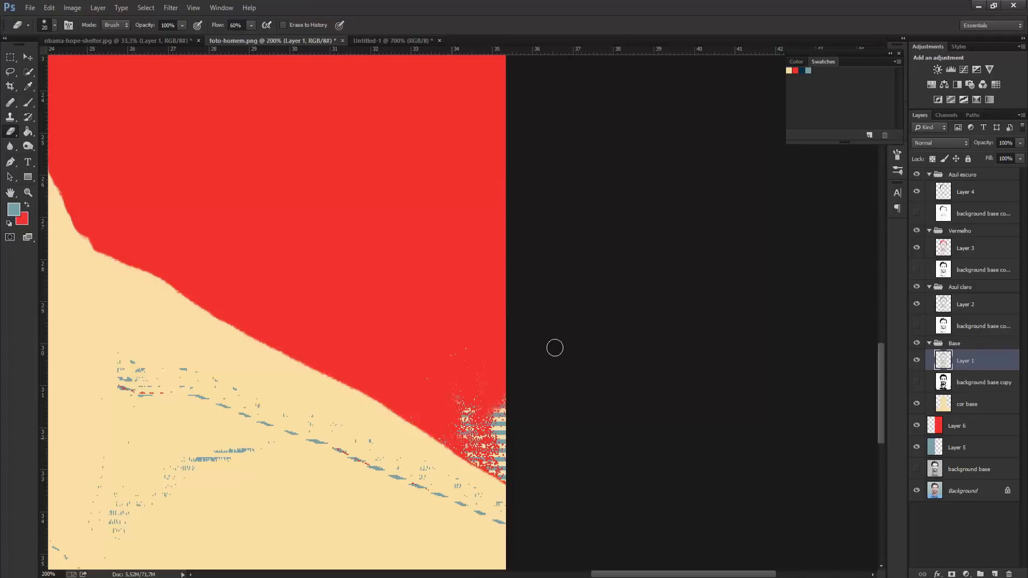
{"action": "mouse_move", "coordinate": [474, 449]}
{"action": "left_mouse_down"}
{"action": "mouse_move", "coordinate": [502, 471]}
{"action": "mouse_move", "coordinate": [479, 461]}
{"action": "left_mouse_up"}
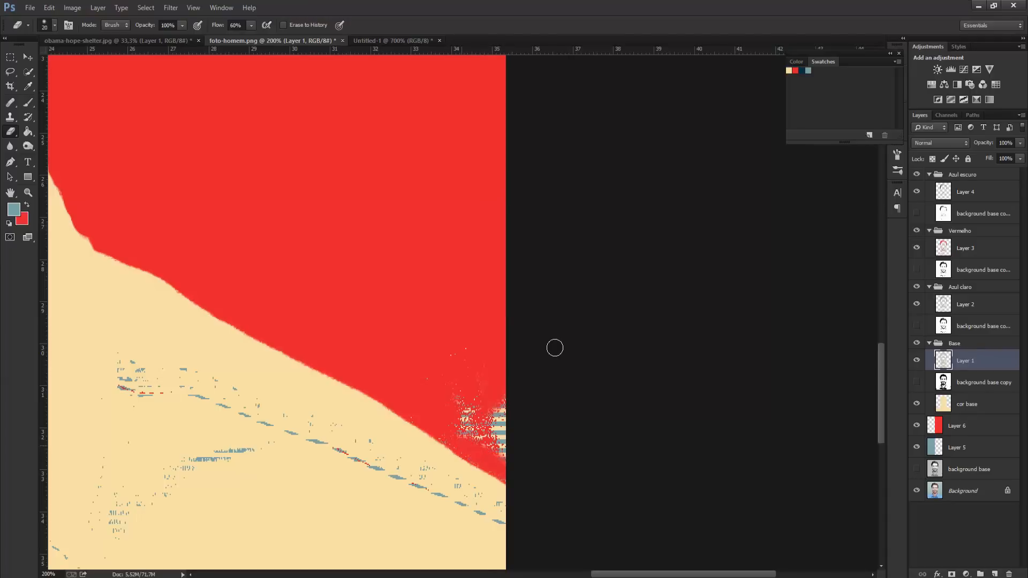
{"action": "left_click_drag", "start_coordinate": [460, 401], "coordinate": [503, 454]}
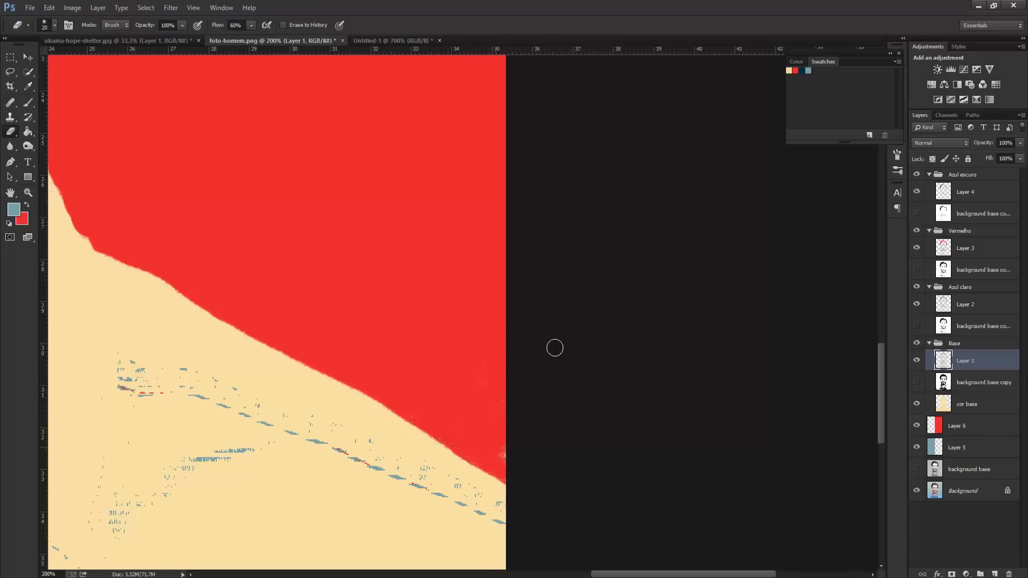
{"action": "key", "text": "ctrl+plus"}
{"action": "key", "text": "ctrl+minus"}
{"action": "key", "text": "ctrl+minus"}
{"action": "key", "text": "ctrl+minus"}
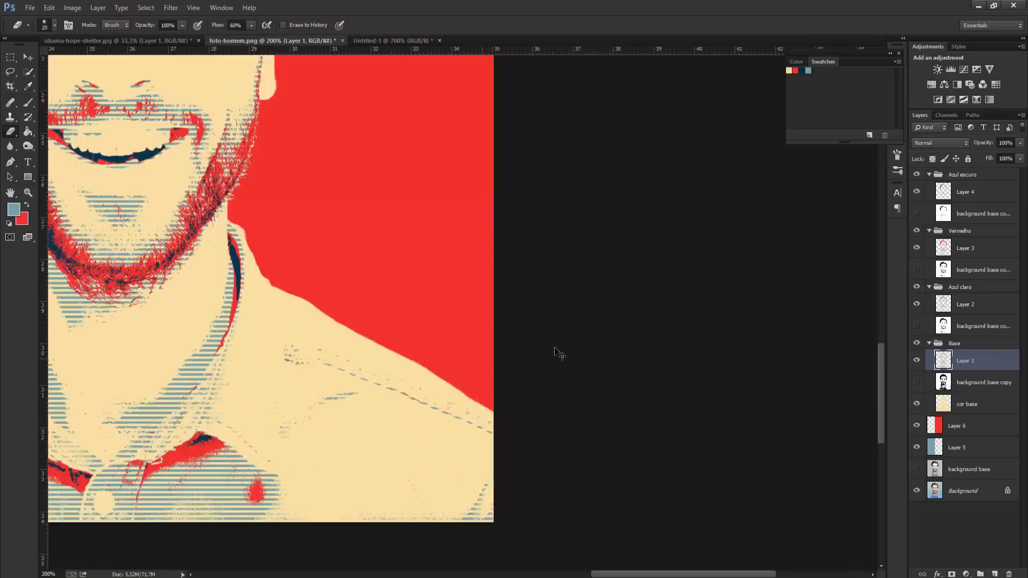
{"action": "key", "text": "ctrl+minus"}
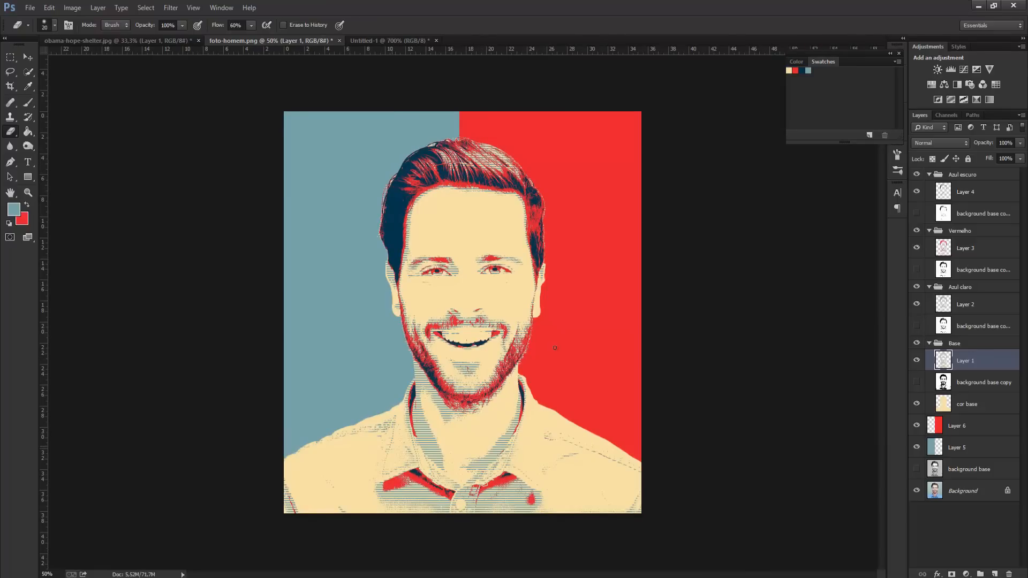
Step: Compare the portrait's layout with the border and lettering area of the Obama reference poster
{"action": "key", "text": "l"}
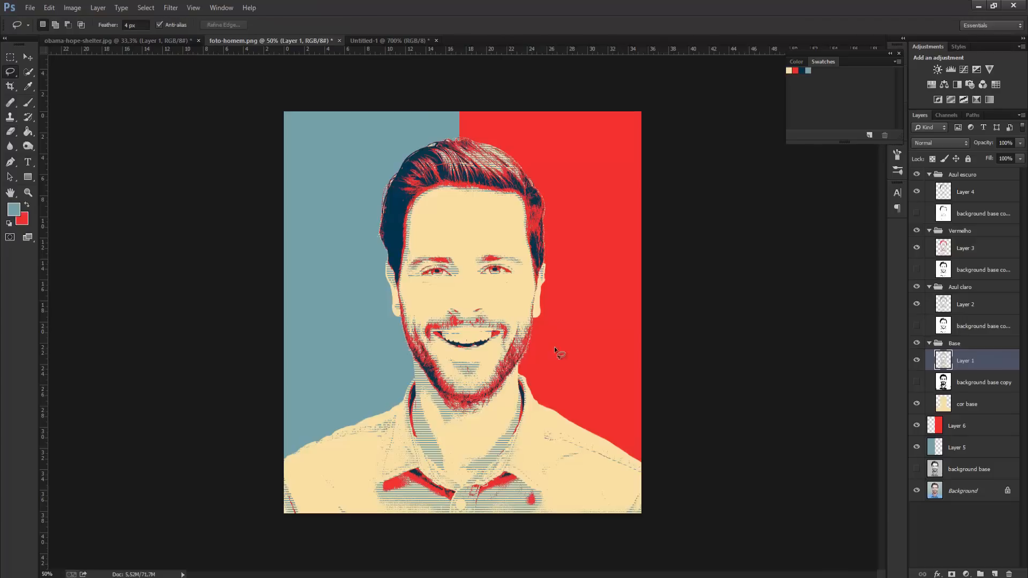
{"action": "key", "text": "space"}
{"action": "key", "text": "ctrl+shift+Tab"}
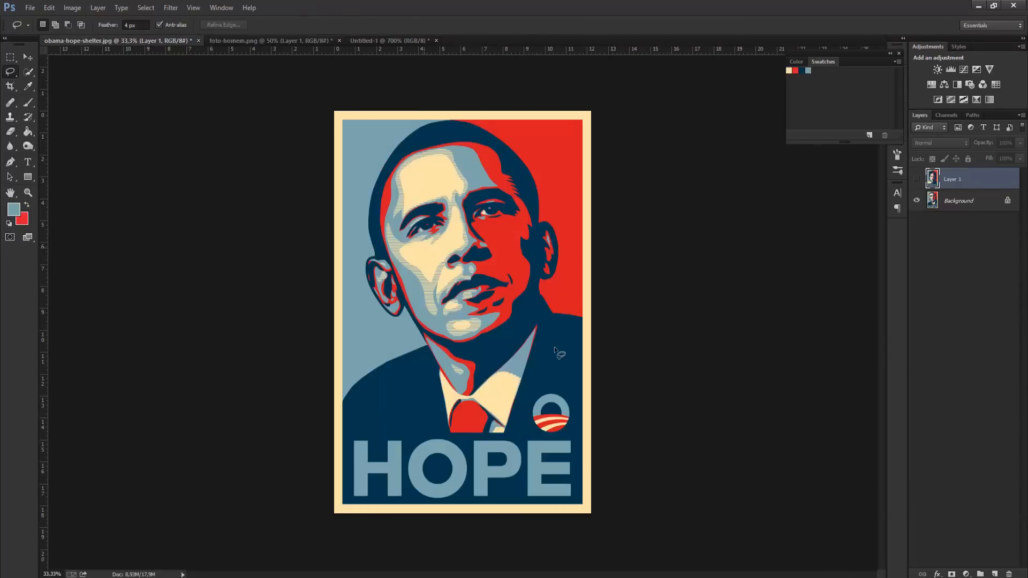
{"action": "key", "text": "ctrl+Tab"}
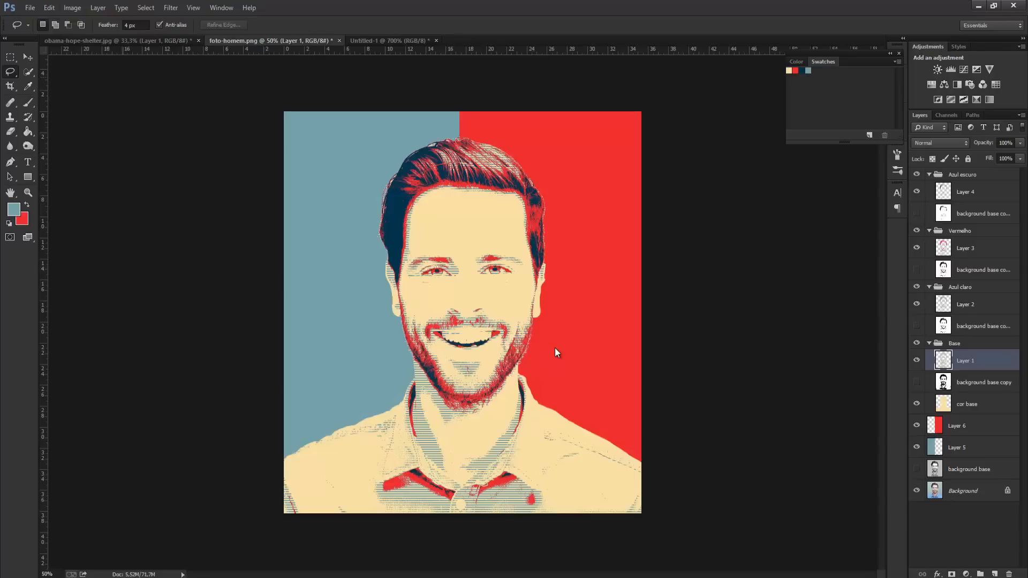
{"action": "key", "text": "alt+i"}
{"action": "key", "text": "i"}
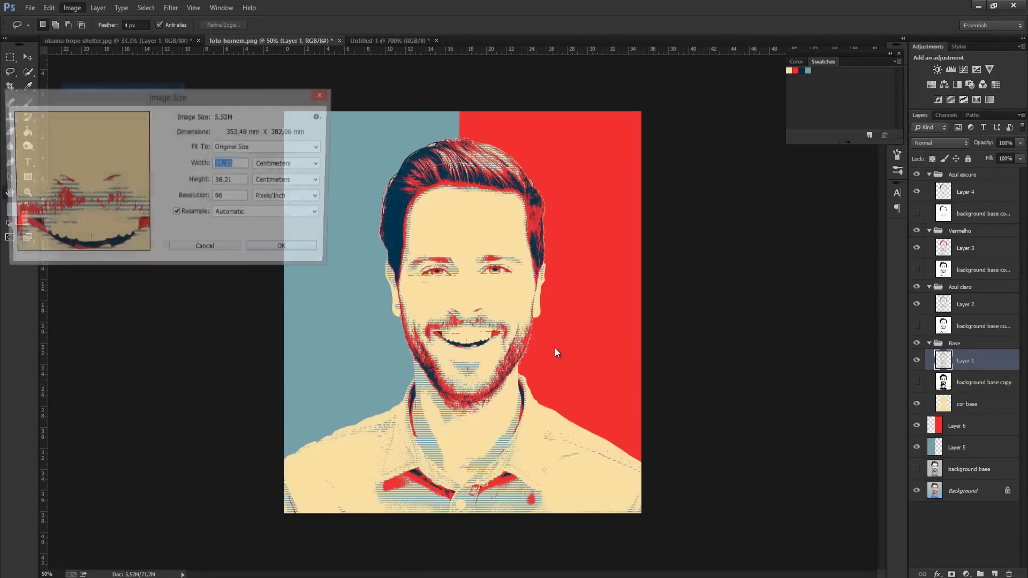
{"action": "key", "text": "Escape"}
{"action": "key", "text": "alt+i"}
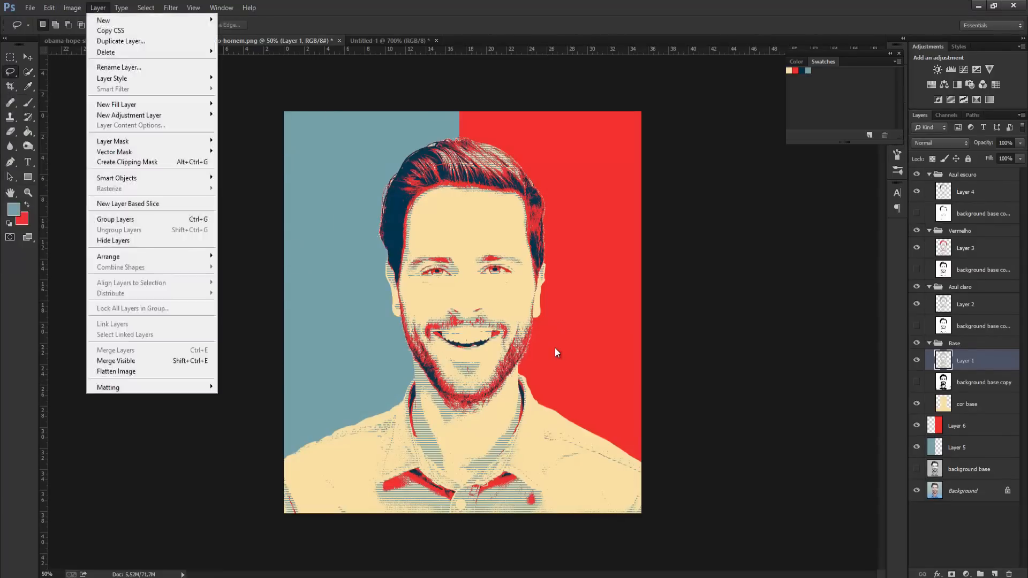
{"action": "key", "text": "i"}
{"action": "key", "text": "Down"}
{"action": "key", "text": "Return"}
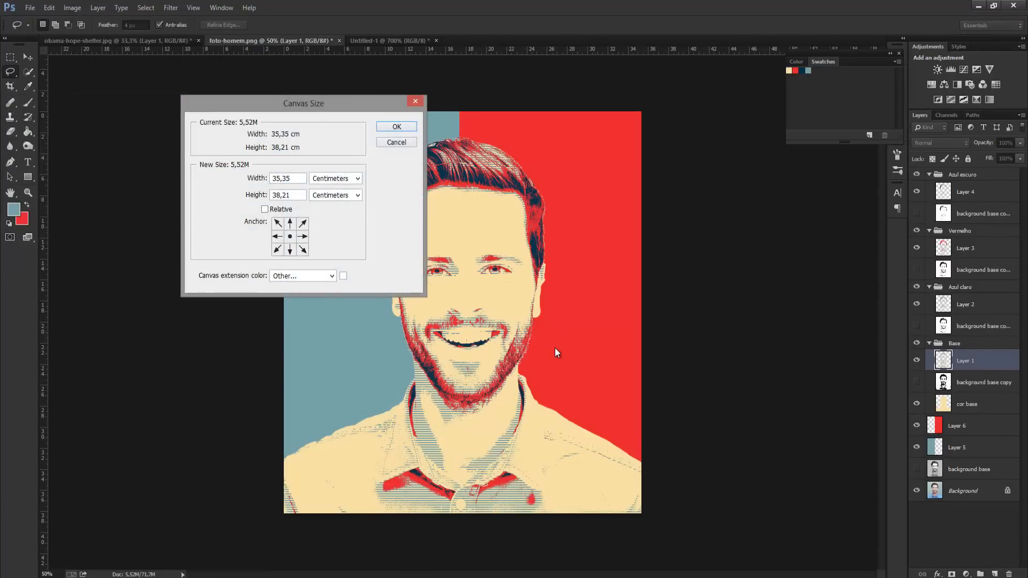
{"action": "key", "text": "Escape"}
{"action": "key", "text": "alt+i"}
{"action": "key", "text": "Down"}
{"action": "key", "text": "Down"}
{"action": "key", "text": "Down"}
{"action": "key", "text": "Down"}
{"action": "key", "text": "Down"}
{"action": "key", "text": "Down"}
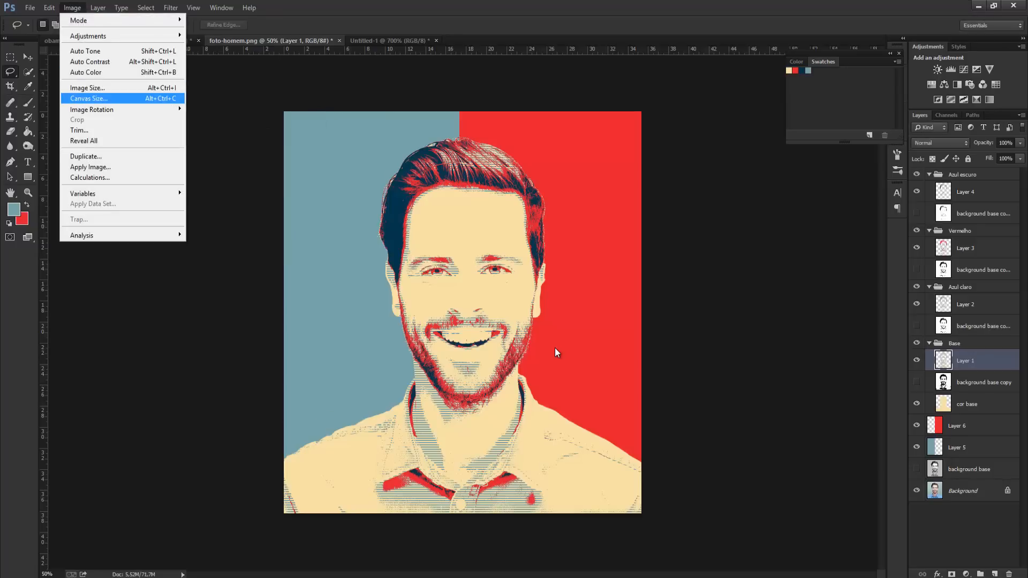
{"action": "key", "text": "Return"}
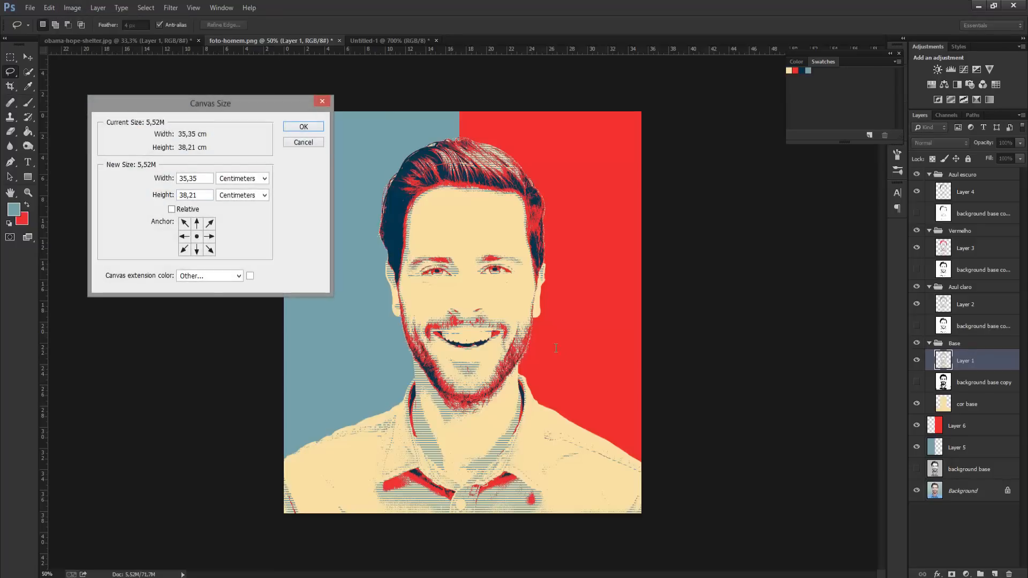
{"action": "key", "text": "Tab"}
{"action": "type", "text": "4"}
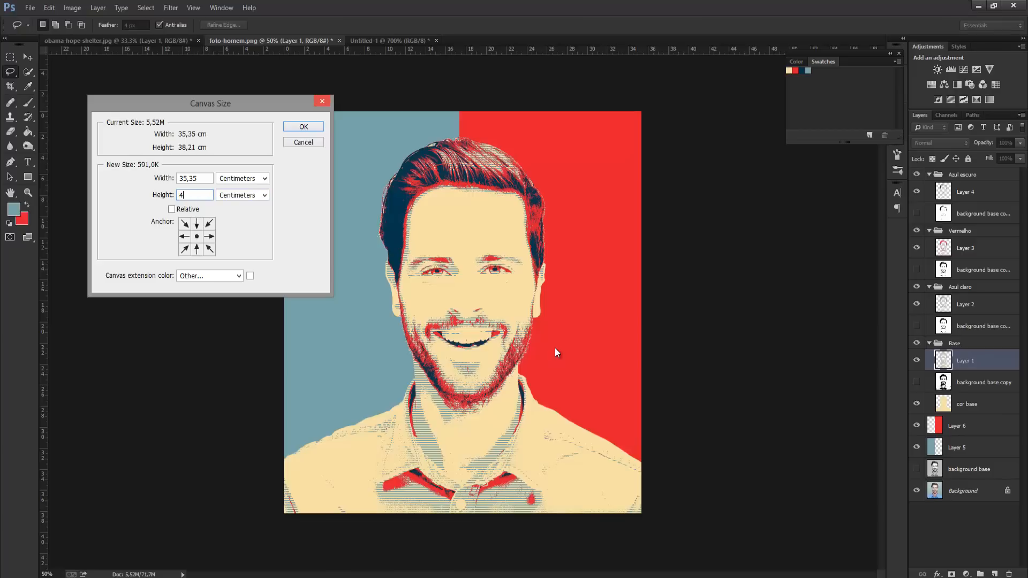
{"action": "key", "text": "Escape"}
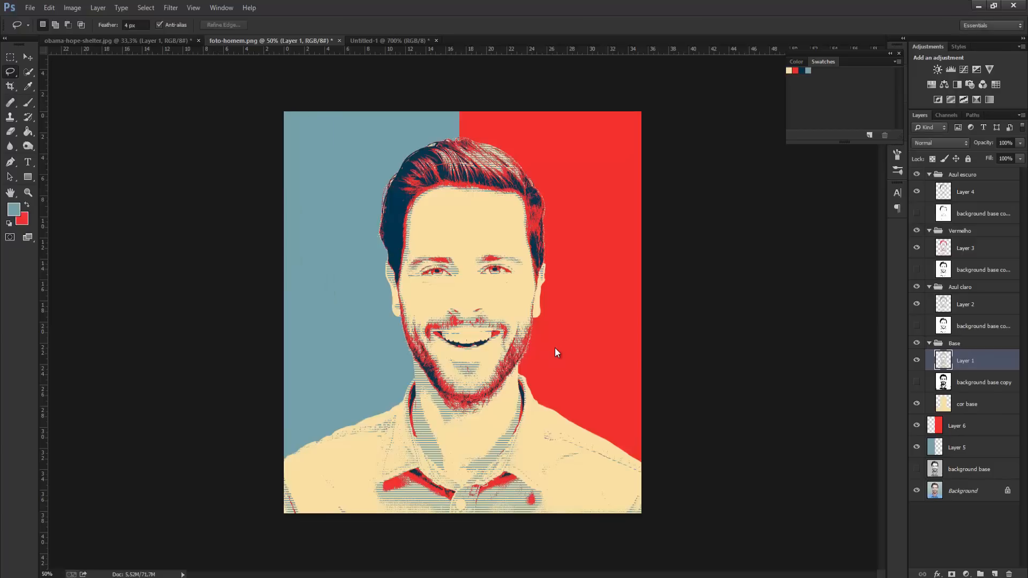
Step: Extend the canvas with the Crop tool, adding narrow margins above and beside the portrait and about 8 cm below it
{"action": "key", "text": "c"}
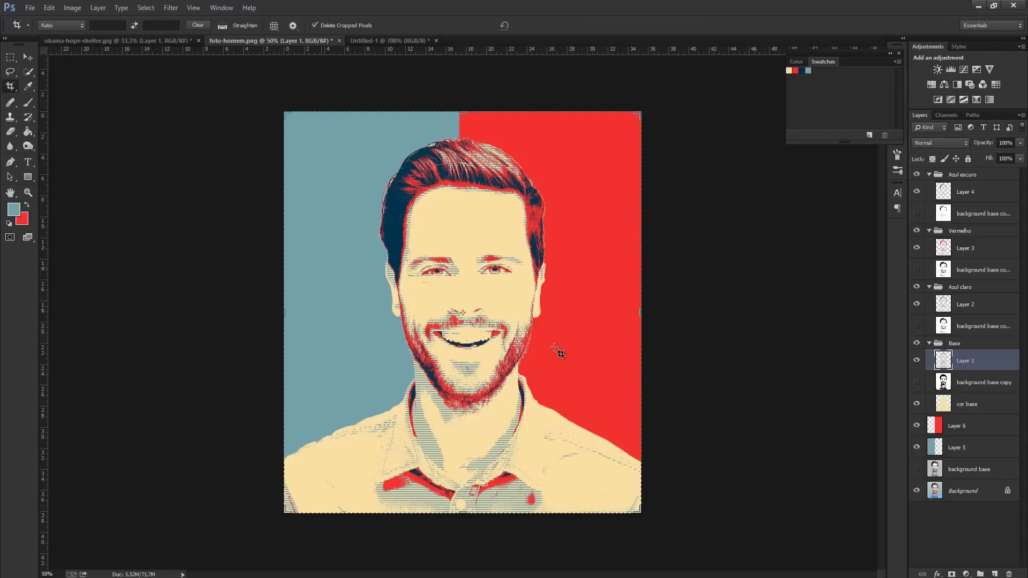
{"action": "left_click_drag", "start_coordinate": [285, 269], "coordinate": [275, 270]}
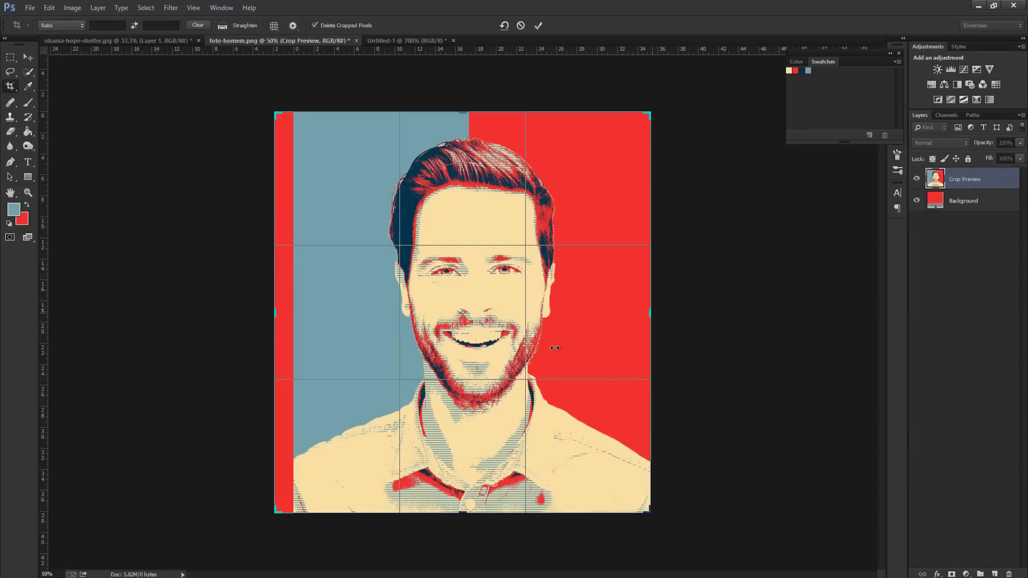
{"action": "left_click_drag", "start_coordinate": [650, 299], "coordinate": [661, 300]}
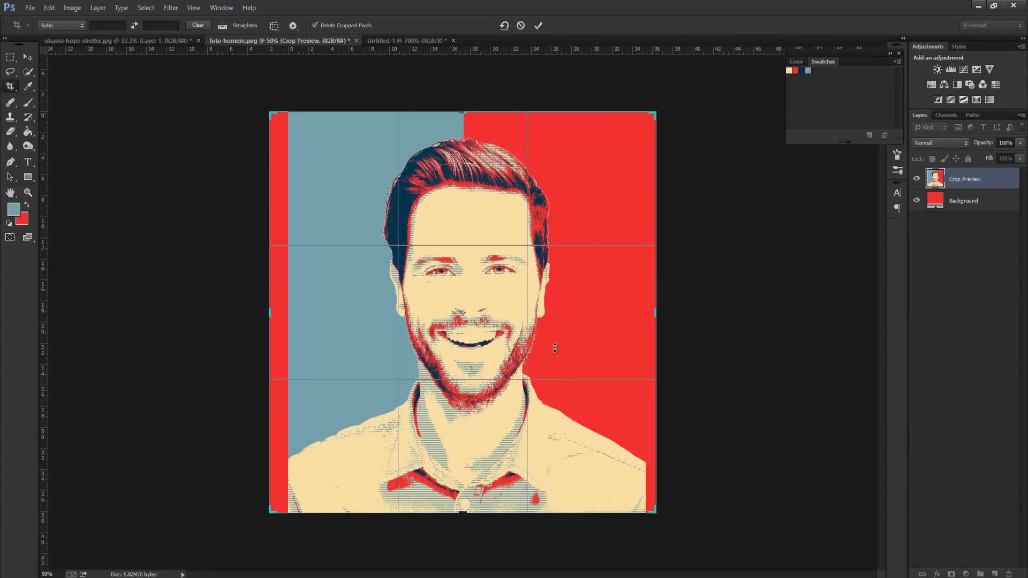
{"action": "left_click_drag", "start_coordinate": [464, 112], "coordinate": [464, 104]}
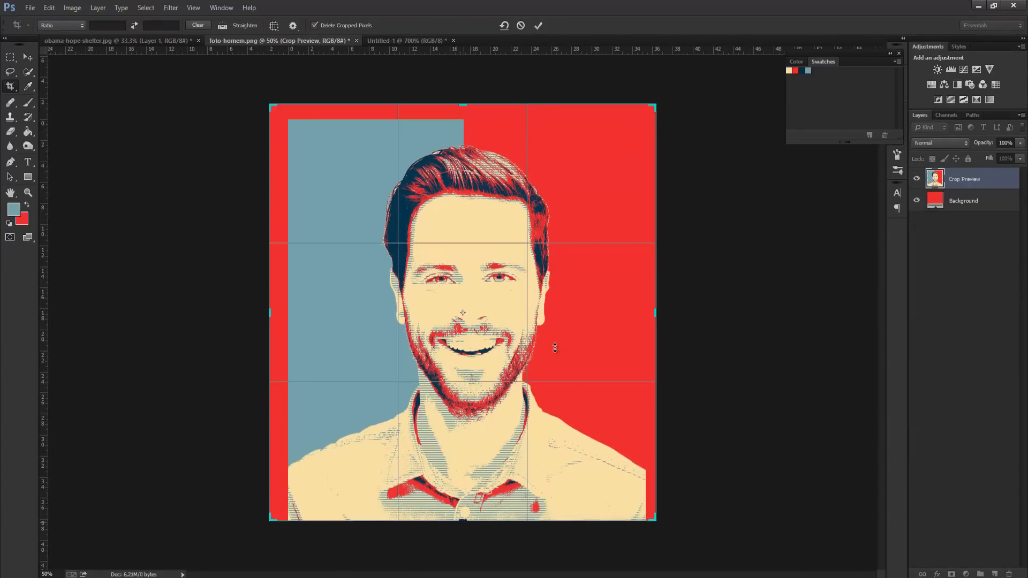
{"action": "mouse_move", "coordinate": [463, 520]}
{"action": "left_mouse_down"}
{"action": "mouse_move", "coordinate": [464, 565]}
{"action": "mouse_move", "coordinate": [464, 505]}
{"action": "mouse_move", "coordinate": [463, 539]}
{"action": "left_mouse_up"}
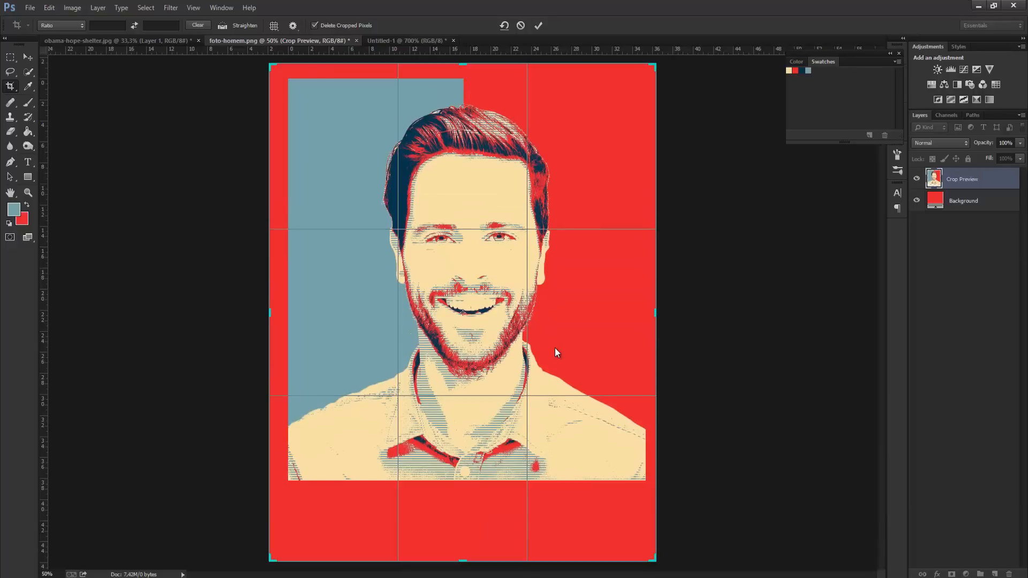
{"action": "key", "text": "w"}
{"action": "key", "text": "Return"}
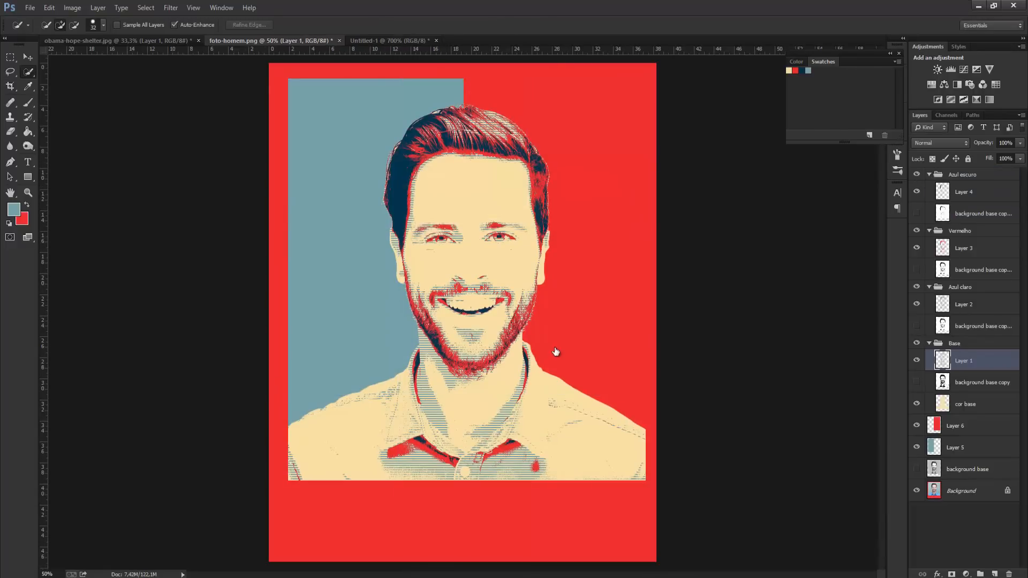
Step: Select the entire enlarged canvas and add a new empty layer directly above "background base"
{"action": "key", "text": "alt+shift+["}
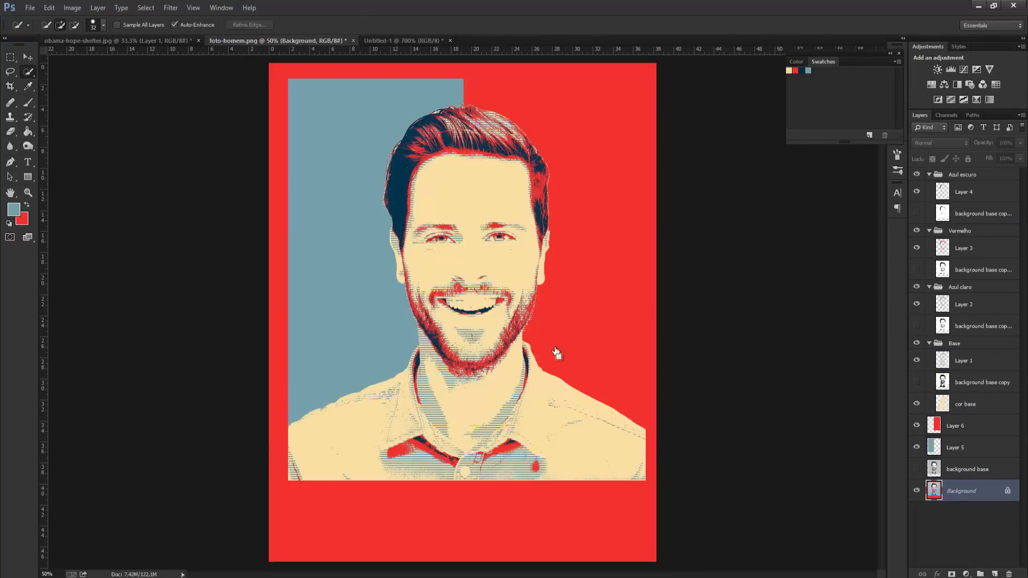
{"action": "key", "text": "m"}
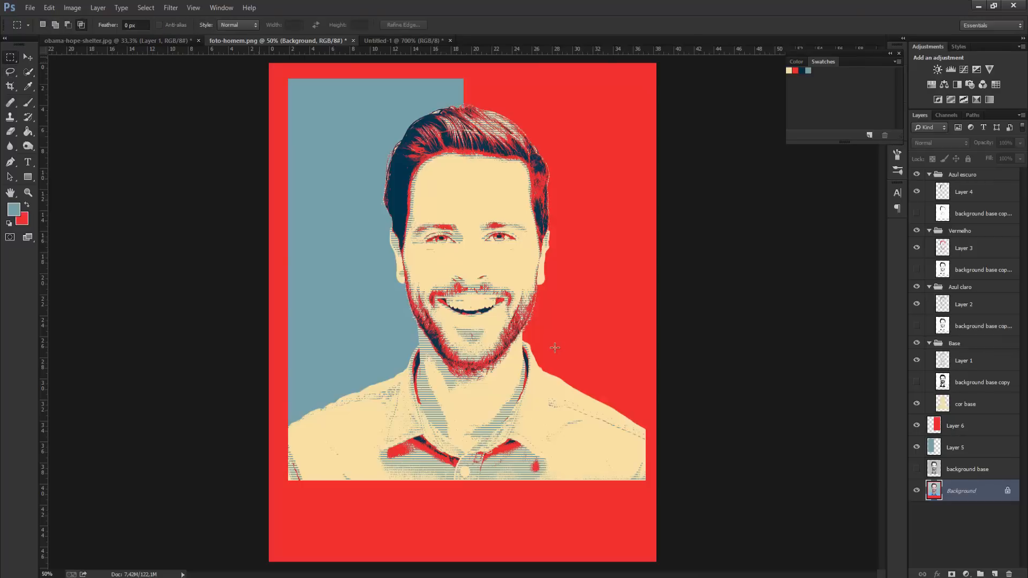
{"action": "key", "text": "ctrl+a"}
{"action": "left_click", "coordinate": [967, 469]}
{"action": "left_click", "coordinate": [994, 574]}
Step: Merge the light blue Layer 5 and the red Layer 6 into a single backdrop layer
{"action": "left_click", "coordinate": [956, 448]}
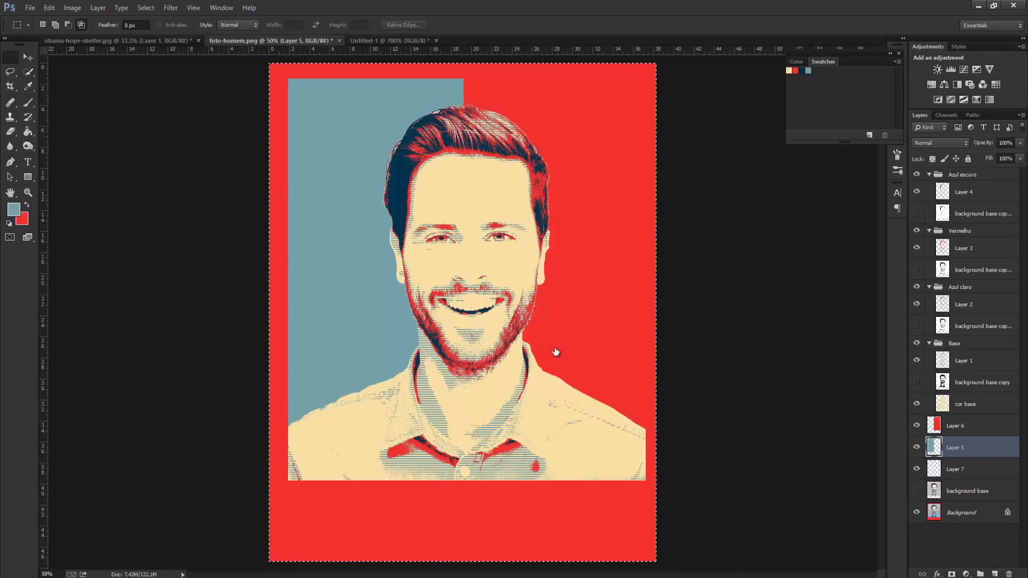
{"action": "left_click", "coordinate": [955, 426], "text": "ctrl"}
{"action": "right_click", "coordinate": [956, 428]}
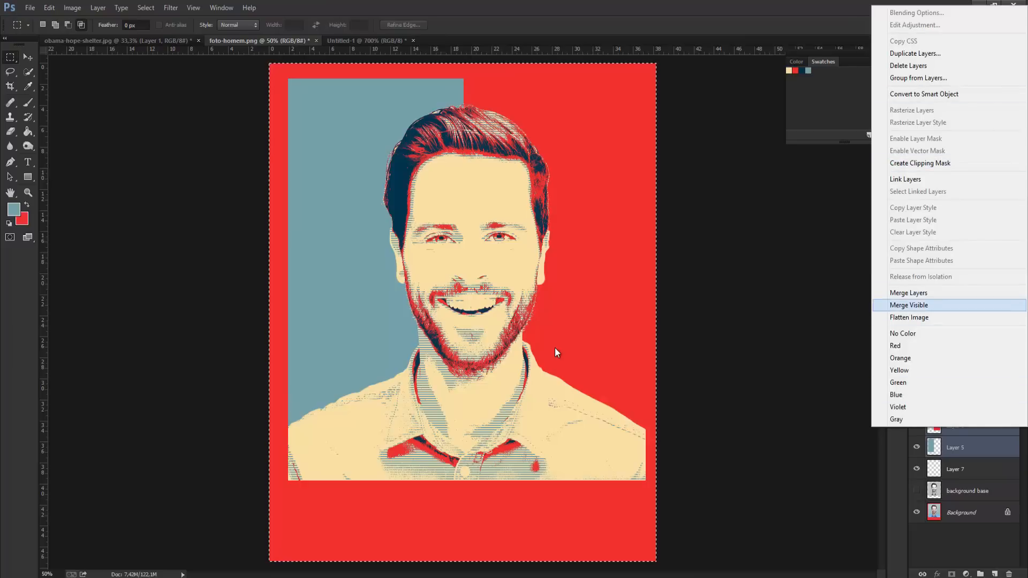
{"action": "left_click", "coordinate": [909, 293]}
Step: Fill Layer 7 with the cream swatch colour as the poster's border, then clear the selection
{"action": "left_click", "coordinate": [955, 448]}
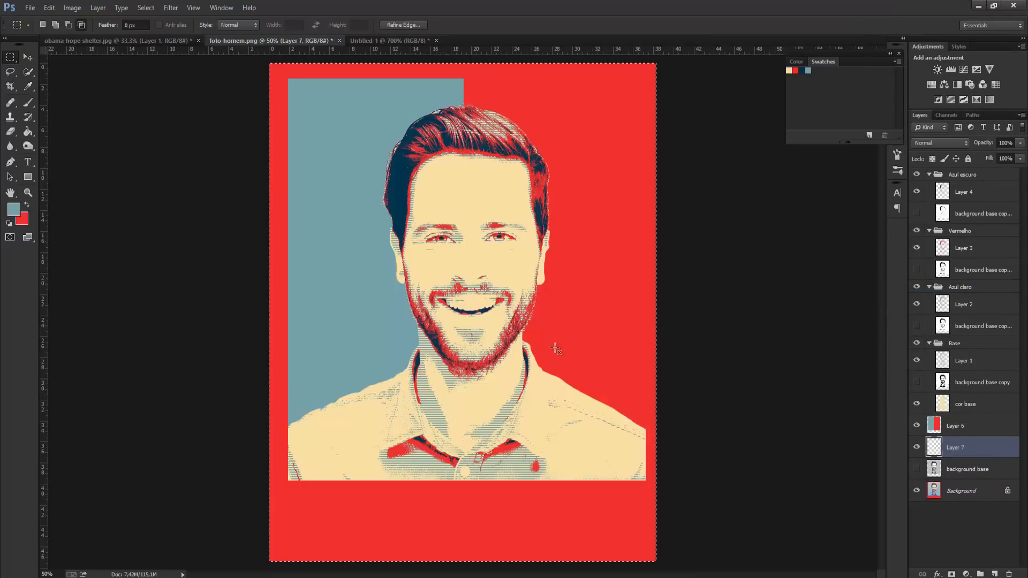
{"action": "left_click", "coordinate": [789, 70]}
{"action": "left_click", "coordinate": [27, 205]}
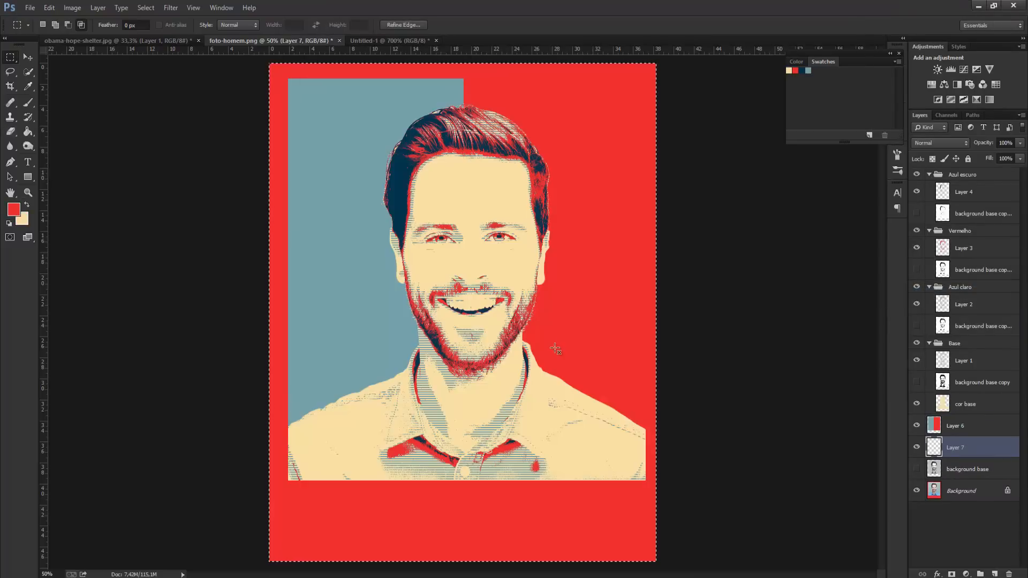
{"action": "key", "text": "ctrl+BackSpace"}
{"action": "key", "text": "ctrl+d"}
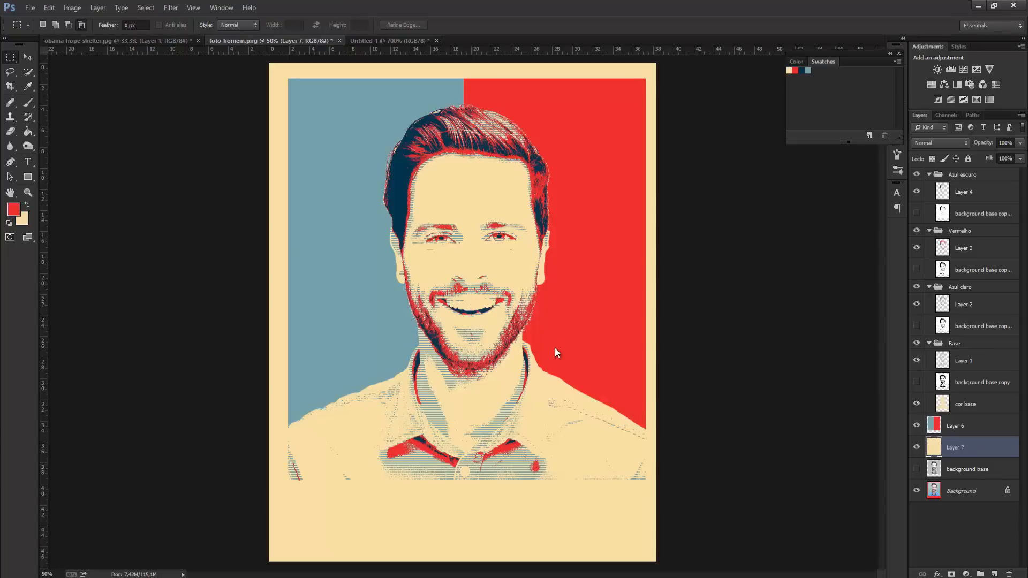
Step: Select a band across the portrait's shoulders and shirt, about 35 by 10 cm, and fill it with dark blue on Layer 7
{"action": "key", "text": "ctrl+shift+Tab"}
{"action": "key", "text": "ctrl+Tab"}
{"action": "mouse_move", "coordinate": [289, 474]}
{"action": "left_mouse_down"}
{"action": "mouse_move", "coordinate": [344, 521]}
{"action": "mouse_move", "coordinate": [639, 544]}
{"action": "left_mouse_up"}
{"action": "key", "text": "ctrl+d"}
{"action": "mouse_move", "coordinate": [467, 450]}
{"action": "left_mouse_down"}
{"action": "mouse_move", "coordinate": [429, 474]}
{"action": "mouse_move", "coordinate": [343, 490]}
{"action": "mouse_move", "coordinate": [289, 520]}
{"action": "mouse_move", "coordinate": [288, 482]}
{"action": "left_mouse_up"}
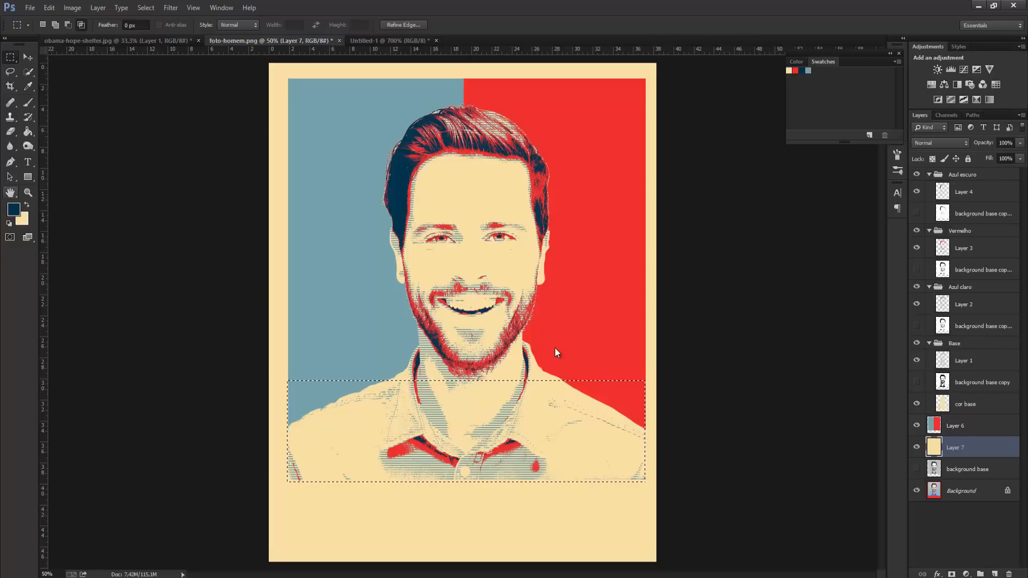
{"action": "key", "text": "x"}
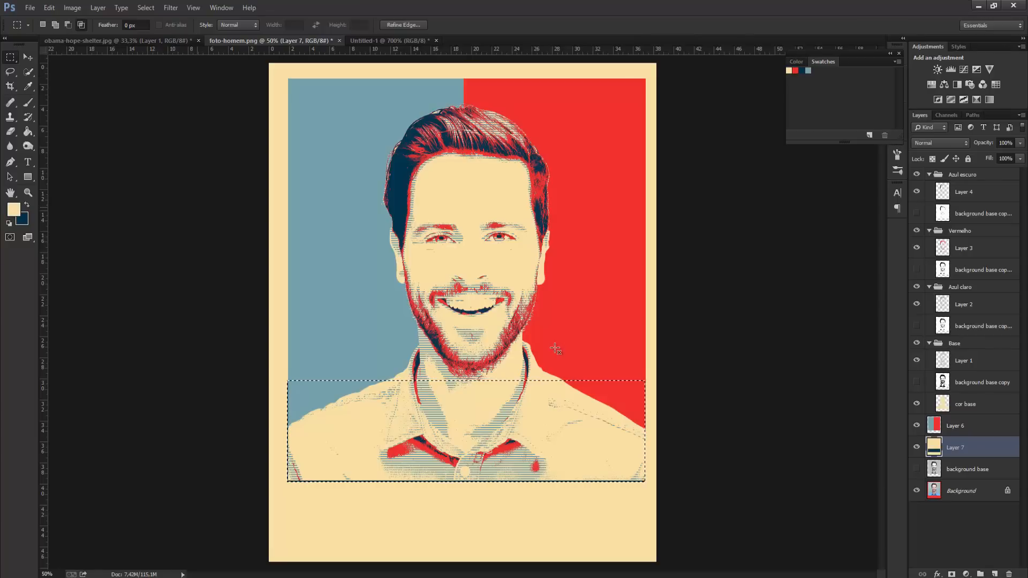
Step: Remove the dark blue fill from Layer 7 and refill the same band selection on a new layer directly above it
{"action": "key", "text": "l"}
{"action": "key", "text": "ctrl+d"}
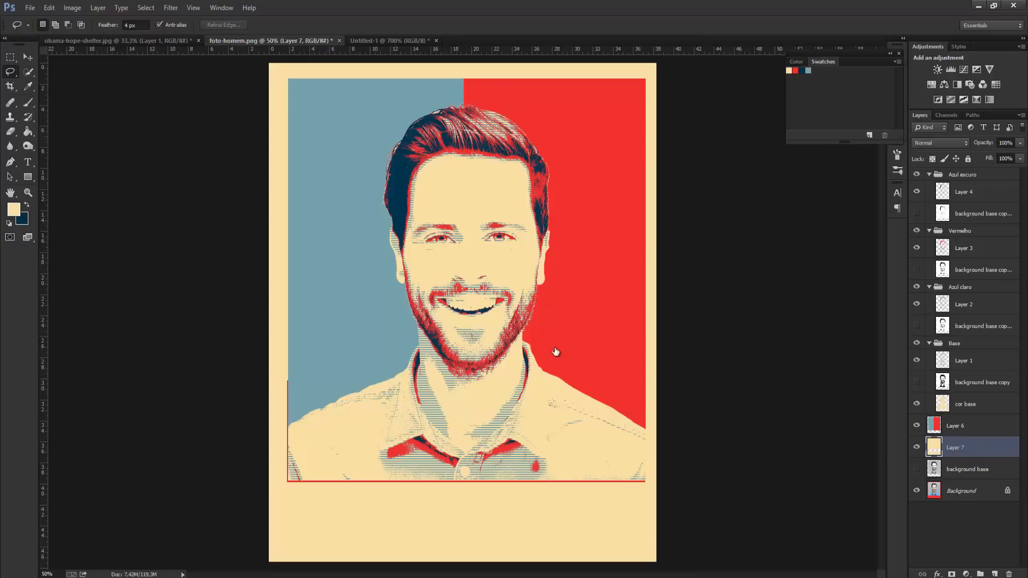
{"action": "key", "text": "ctrl+shift+d"}
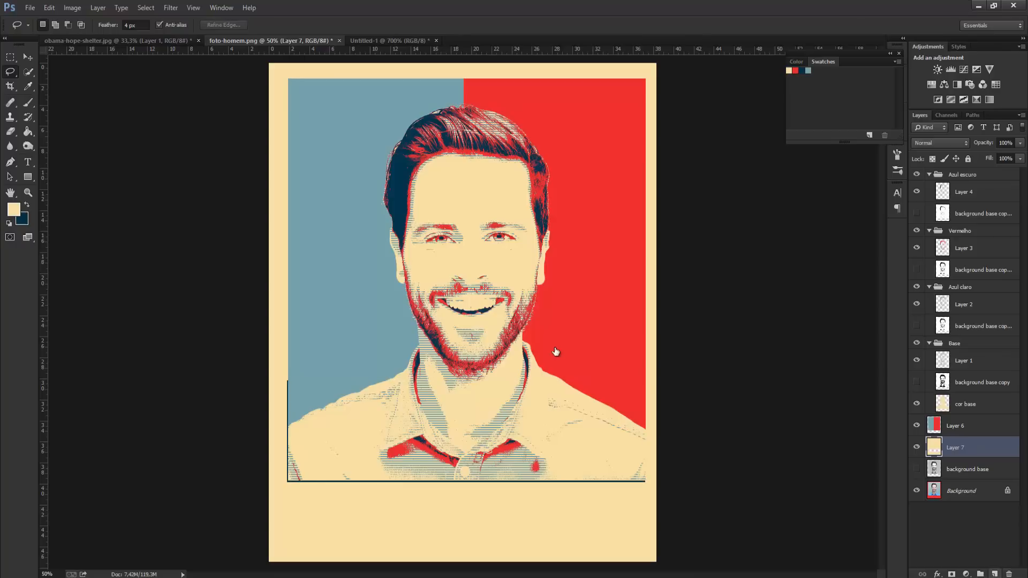
{"action": "key", "text": "ctrl+shift+alt+n"}
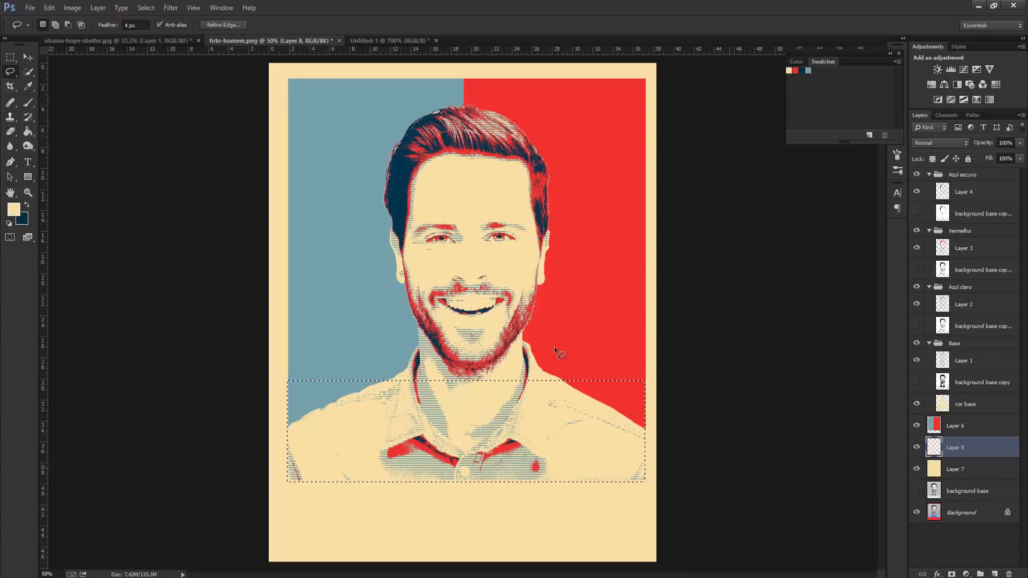
{"action": "key", "text": "alt+BackSpace"}
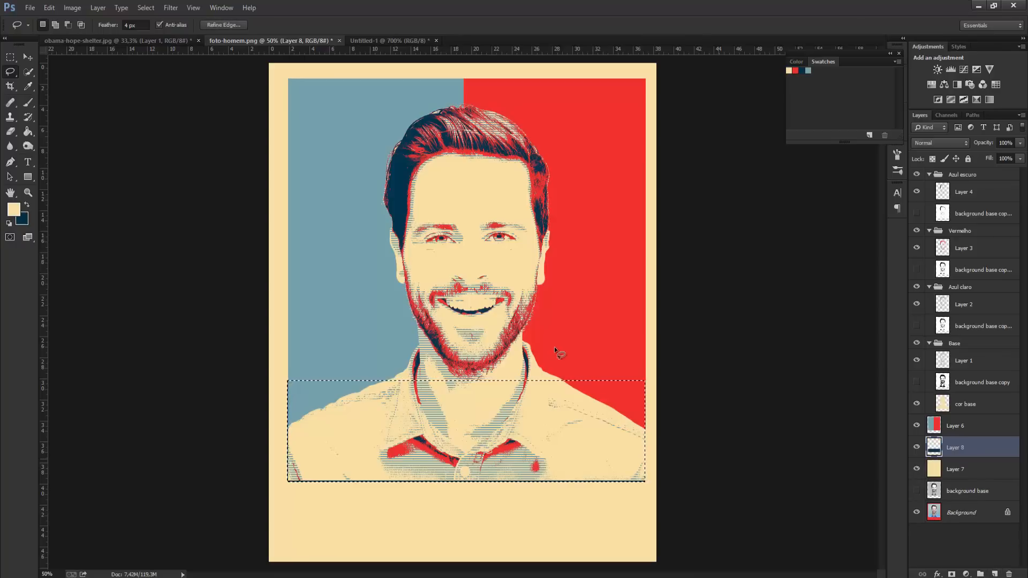
Step: Clear the selection and move the dark blue band down until it sits below the portrait, just inside the lower cream border
{"action": "key", "text": "v"}
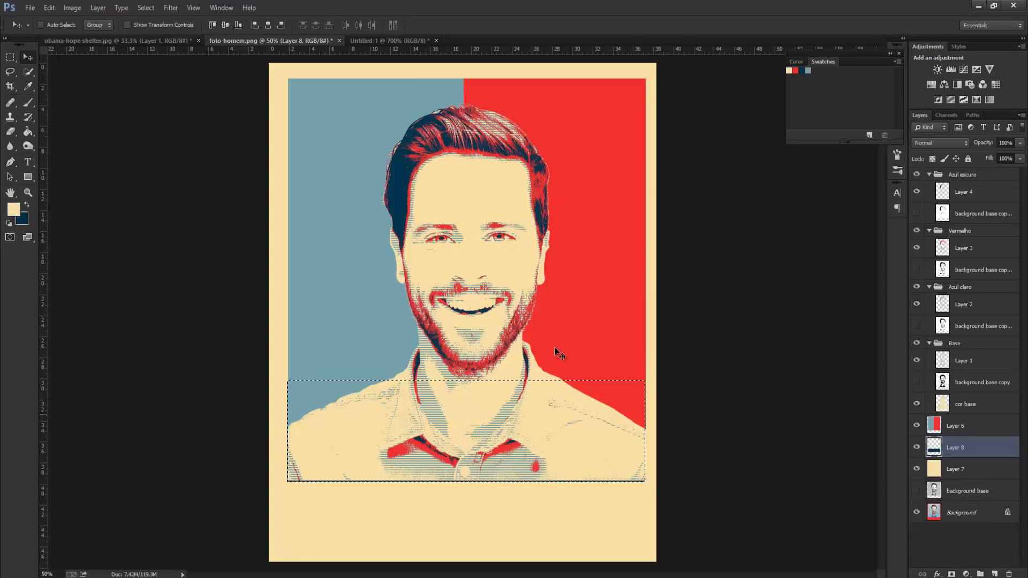
{"action": "key", "text": "ctrl+d"}
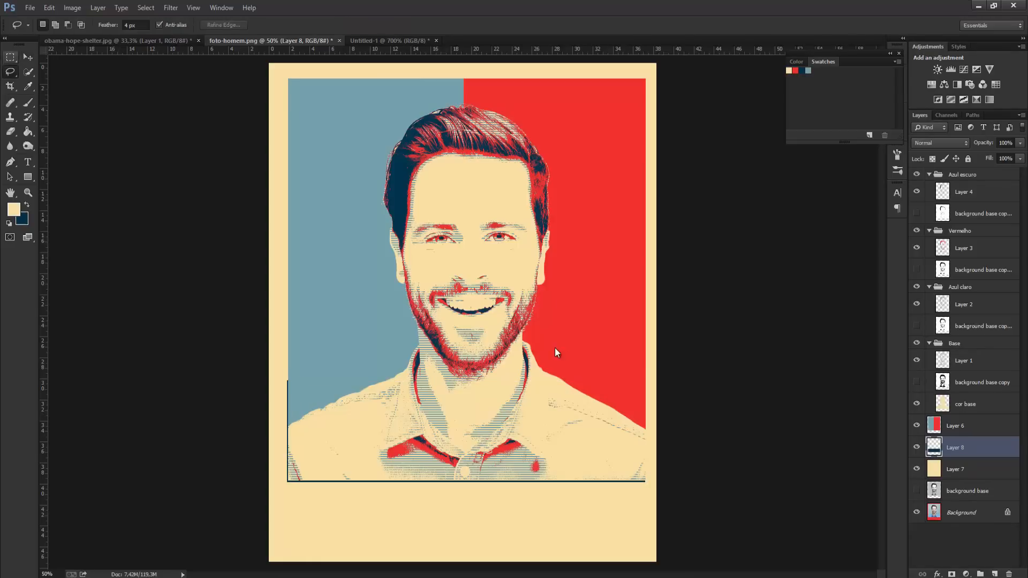
{"action": "key", "text": "shift+Down"}
{"action": "key", "text": "shift+Down"}
{"action": "key", "text": "shift+Down"}
{"action": "key", "text": "shift+Down"}
{"action": "key", "text": "shift+Down"}
{"action": "key", "text": "shift+Down"}
{"action": "key", "text": "shift+Down"}
{"action": "key", "text": "shift+Down"}
{"action": "key", "text": "shift+Down"}
{"action": "key", "text": "shift+Down"}
{"action": "key", "text": "shift+Down"}
{"action": "key", "text": "shift+Down"}
{"action": "key", "text": "shift+Down"}
{"action": "key", "text": "shift+Down"}
{"action": "key", "text": "shift+Down"}
{"action": "key", "text": "shift+Down"}
{"action": "key", "text": "shift+Down"}
{"action": "key", "text": "shift+Down"}
{"action": "key", "text": "shift+Down"}
{"action": "key", "text": "shift+Down"}
{"action": "key", "text": "shift+Down"}
{"action": "key", "text": "shift+Down"}
{"action": "key", "text": "shift+Down"}
{"action": "key", "text": "shift+Down"}
{"action": "key", "text": "shift+Down"}
{"action": "key", "text": "shift+Down"}
{"action": "key", "text": "shift+Left"}
{"action": "key", "text": "shift+Left"}
{"action": "key", "text": "shift+Left"}
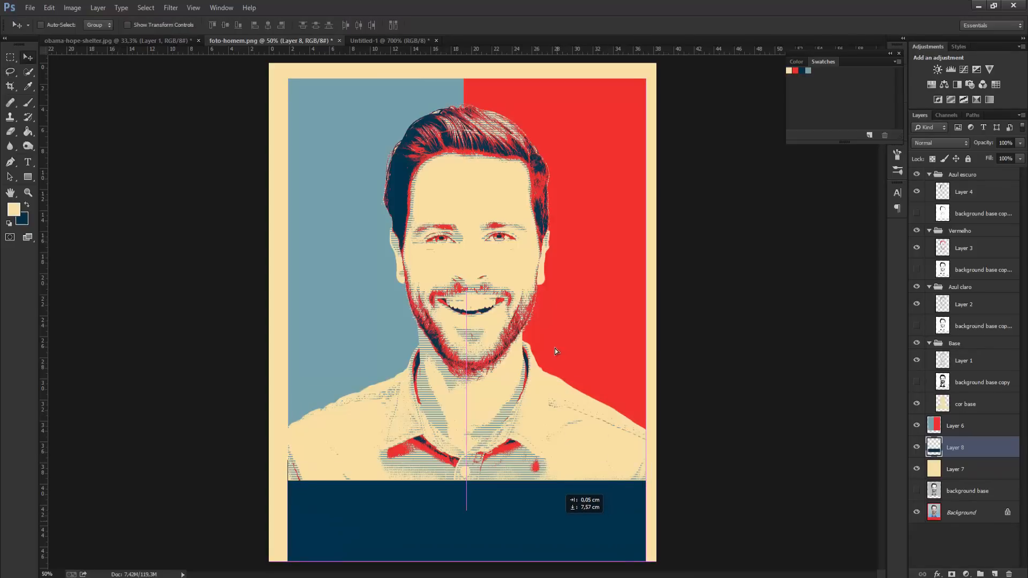
{"action": "key", "text": "shift+Right"}
{"action": "key", "text": "shift+Right"}
{"action": "key", "text": "shift+Right"}
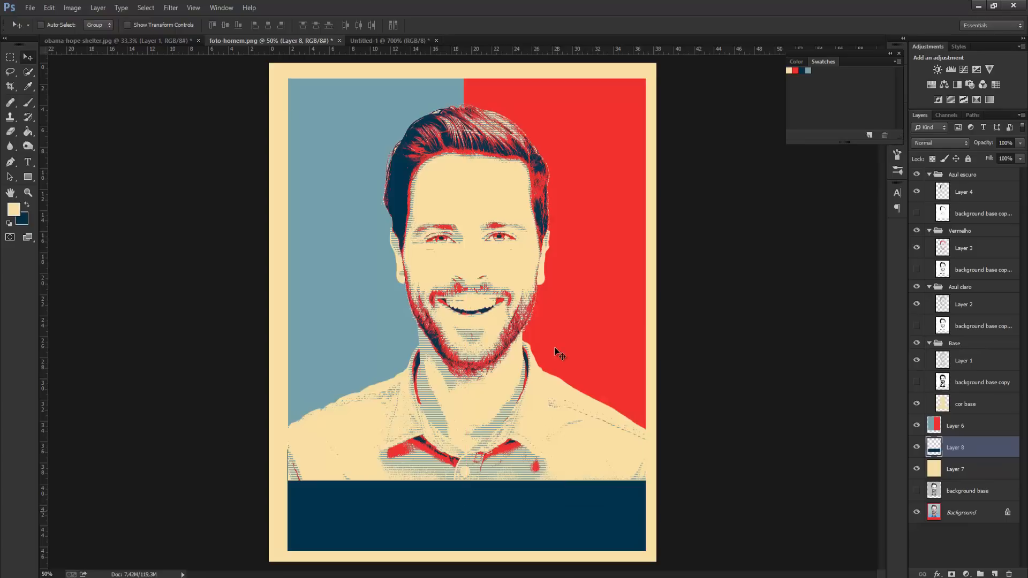
Step: Scale the dark blue band's width to 99.85% so its edge lines up with the backdrop
{"action": "key", "text": "ctrl+t"}
{"action": "left_click_drag", "start_coordinate": [288, 501], "coordinate": [289, 501]}
{"action": "key", "text": "v"}
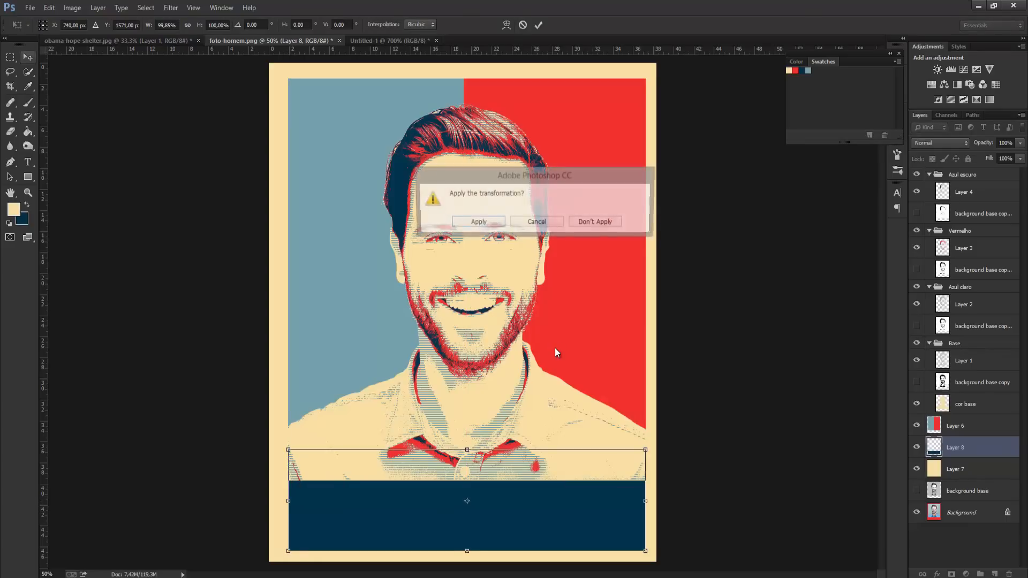
{"action": "key", "text": "Return"}
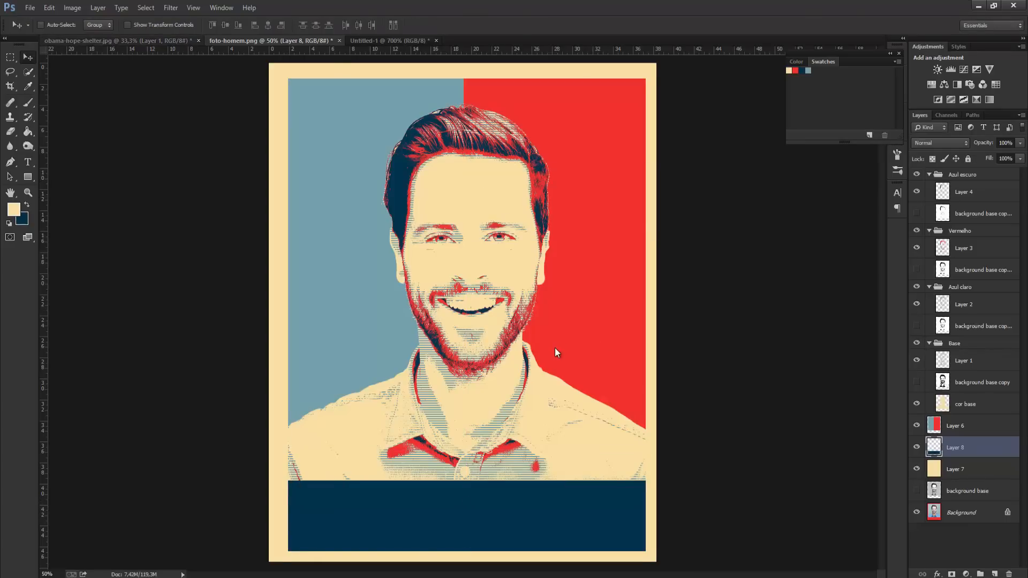
Step: Check the Obama reference poster, return to foto-homem.png and select the cream Layer 7
{"action": "key", "text": "ctrl+shift+Tab"}
{"action": "key", "text": "ctrl+Tab"}
{"action": "key", "text": "ctrl+minus"}
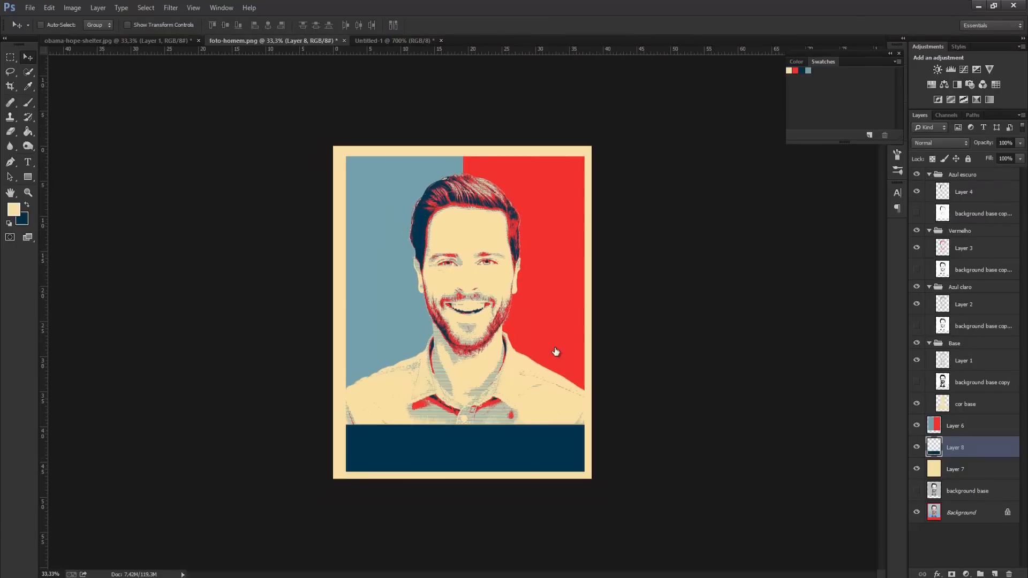
{"action": "key", "text": "alt+bracketleft"}
{"action": "key", "text": "alt+bracketleft"}
{"action": "key", "text": "alt+bracketright"}
{"action": "key", "text": "alt+i"}
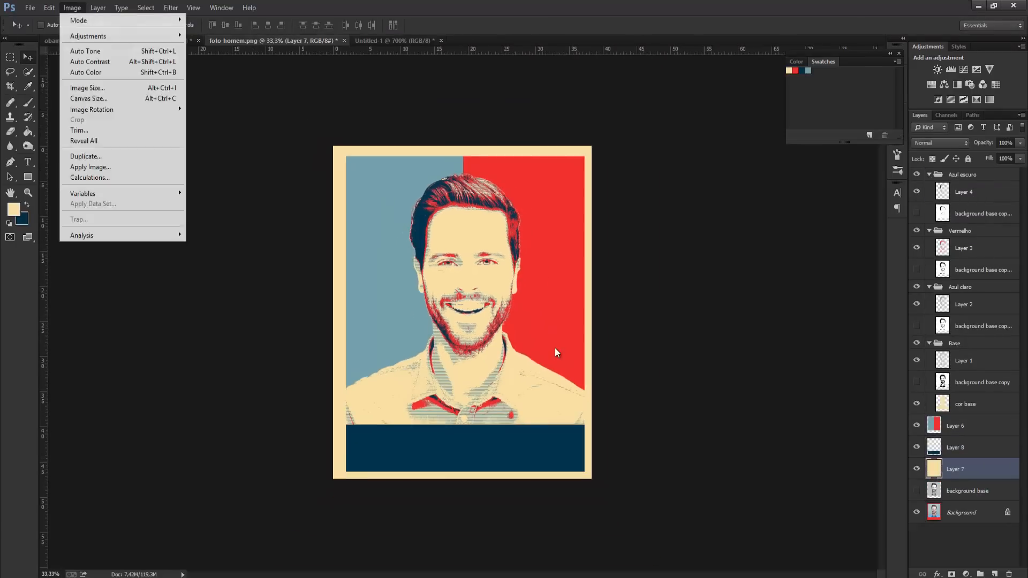
{"action": "key", "text": "Escape"}
{"action": "key", "text": "p"}
{"action": "key", "text": "r"}
{"action": "key", "text": "a"}
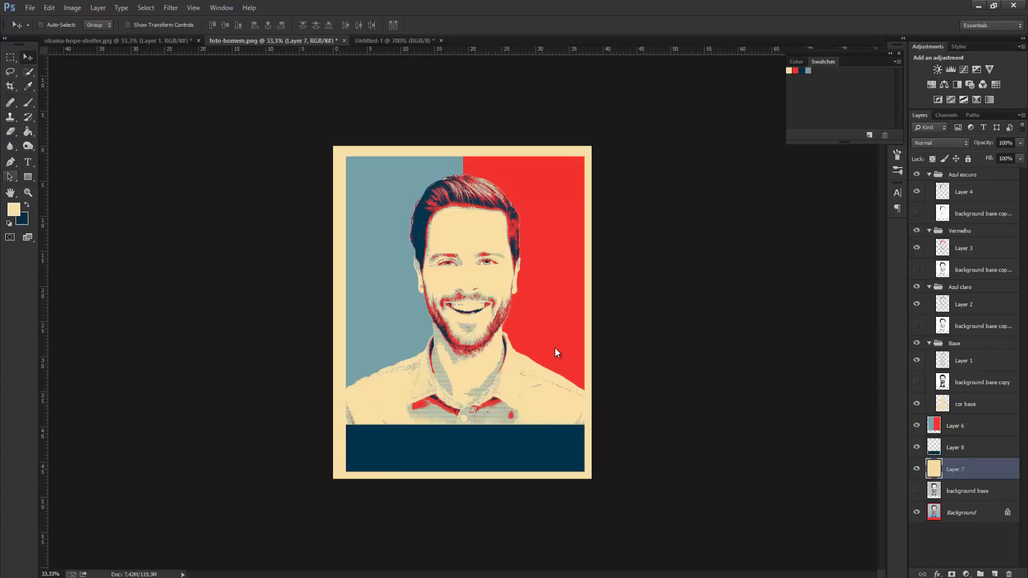
{"action": "key", "text": "c"}
{"action": "key", "text": "m"}
Step: Extend the canvas with the Crop tool, adding a narrow strip below the poster's lower border
{"action": "key", "text": "c"}
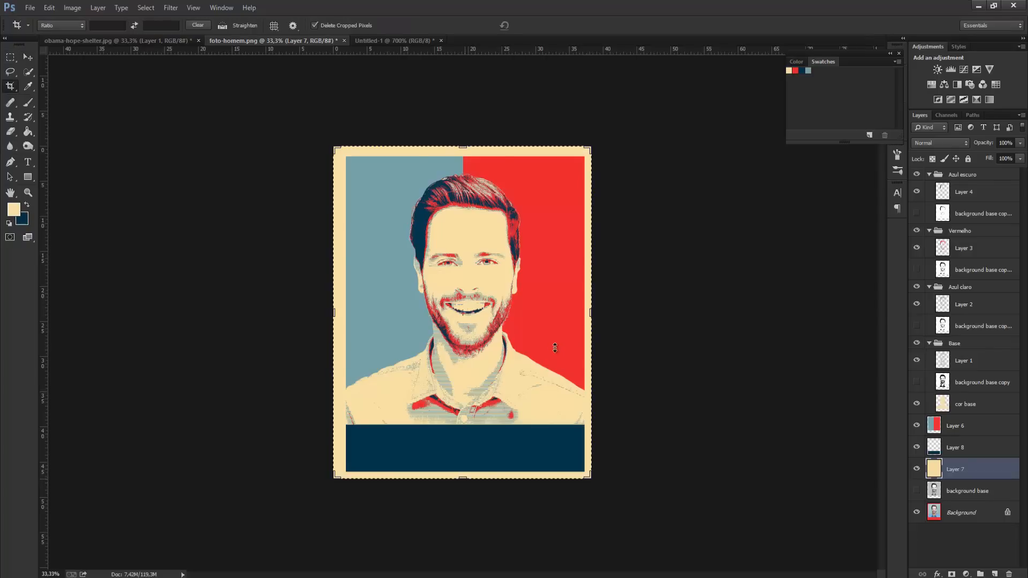
{"action": "left_click_drag", "start_coordinate": [555, 348], "coordinate": [555, 351]}
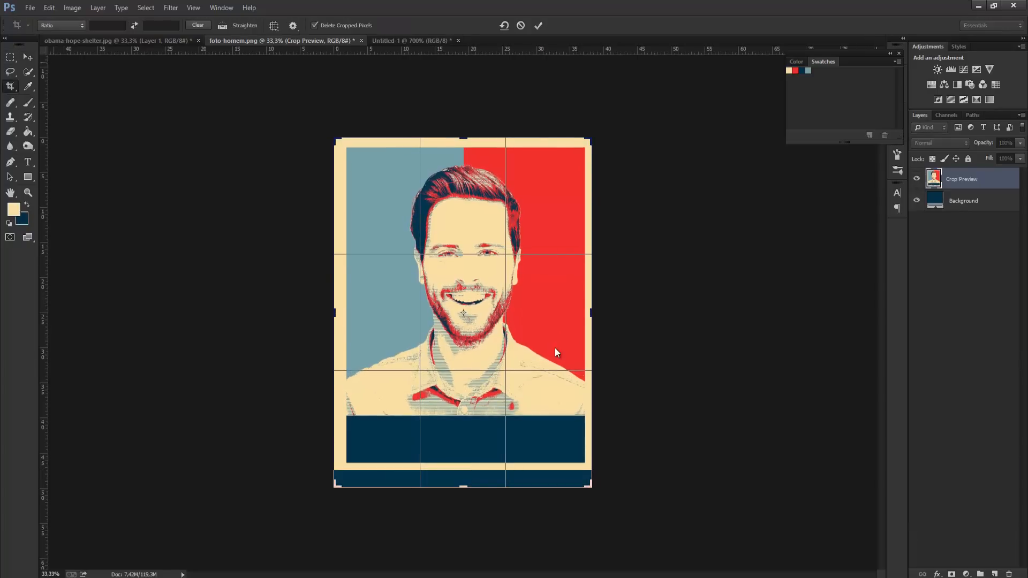
{"action": "key", "text": "v"}
{"action": "key", "text": "Return"}
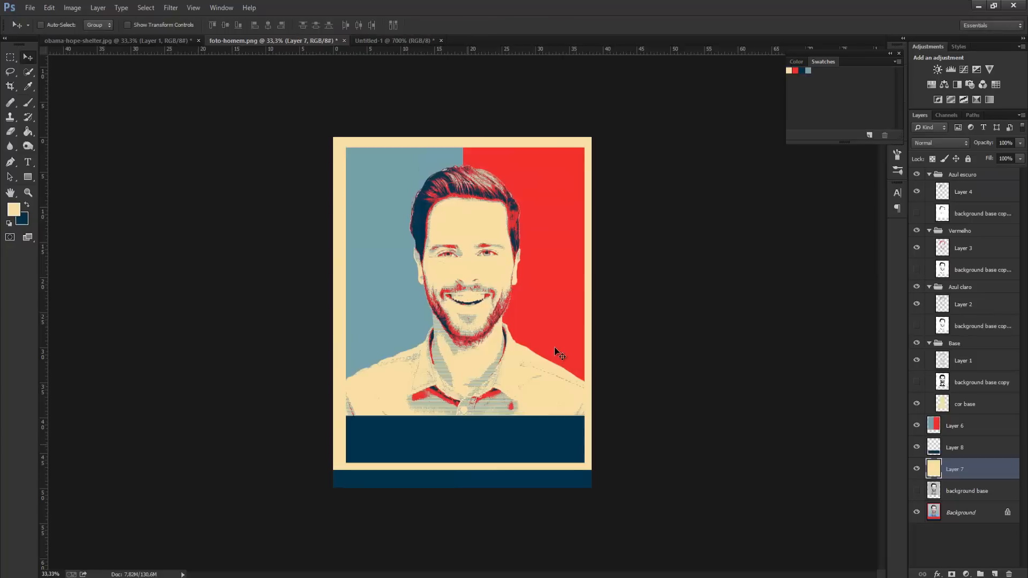
Step: Stretch the cream Layer 7 downward to 105.36% height so it covers the added canvas strip
{"action": "key", "text": "ctrl+t"}
{"action": "left_click_drag", "start_coordinate": [463, 471], "coordinate": [462, 488]}
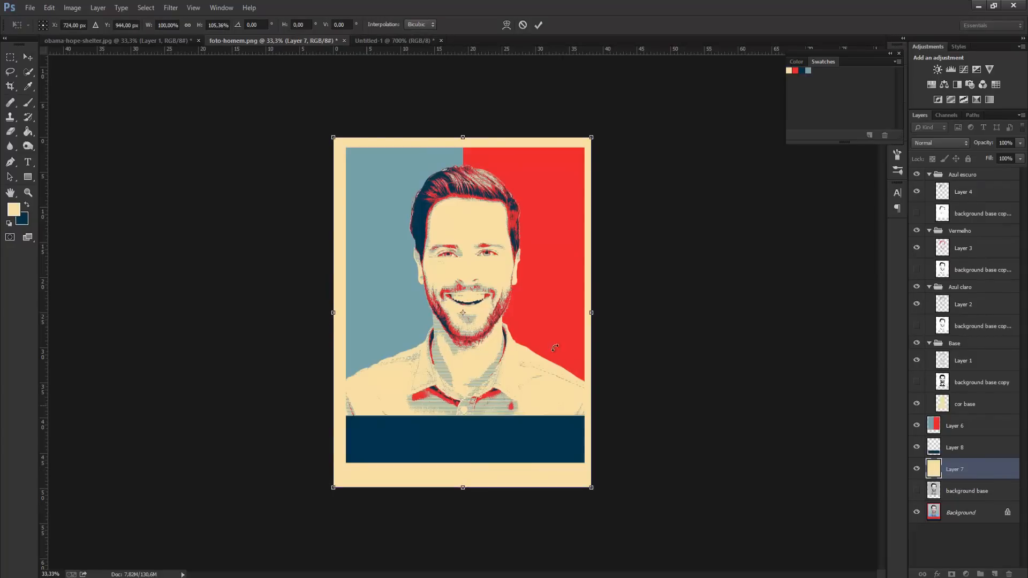
{"action": "key", "text": "v"}
{"action": "key", "text": "Return"}
Step: Stretch the dark blue band on Layer 8 downward to 112.30% height, leaving a cream border beneath it
{"action": "key", "text": "alt+bracketright"}
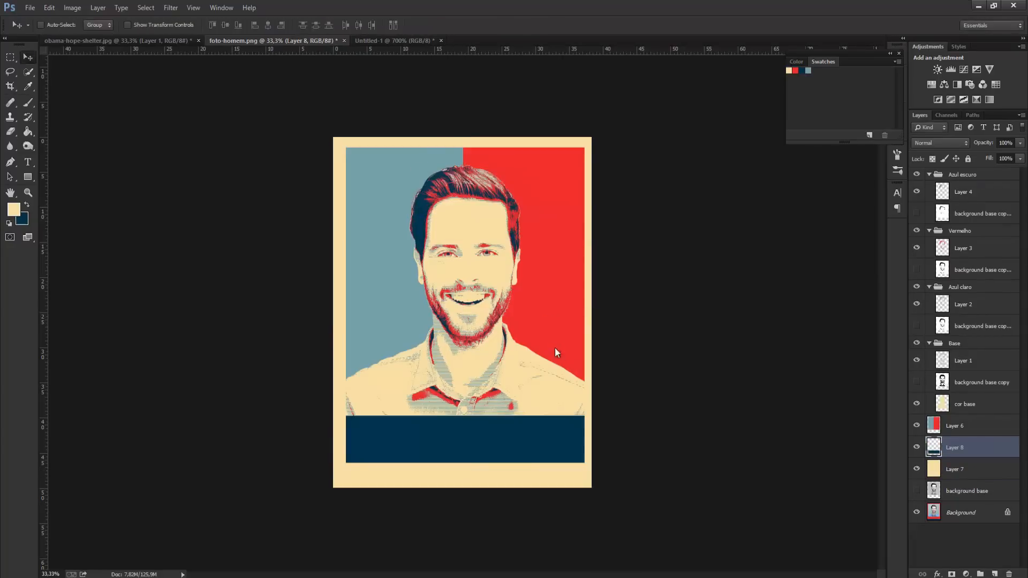
{"action": "key", "text": "ctrl+t"}
{"action": "left_click_drag", "start_coordinate": [466, 463], "coordinate": [465, 471]}
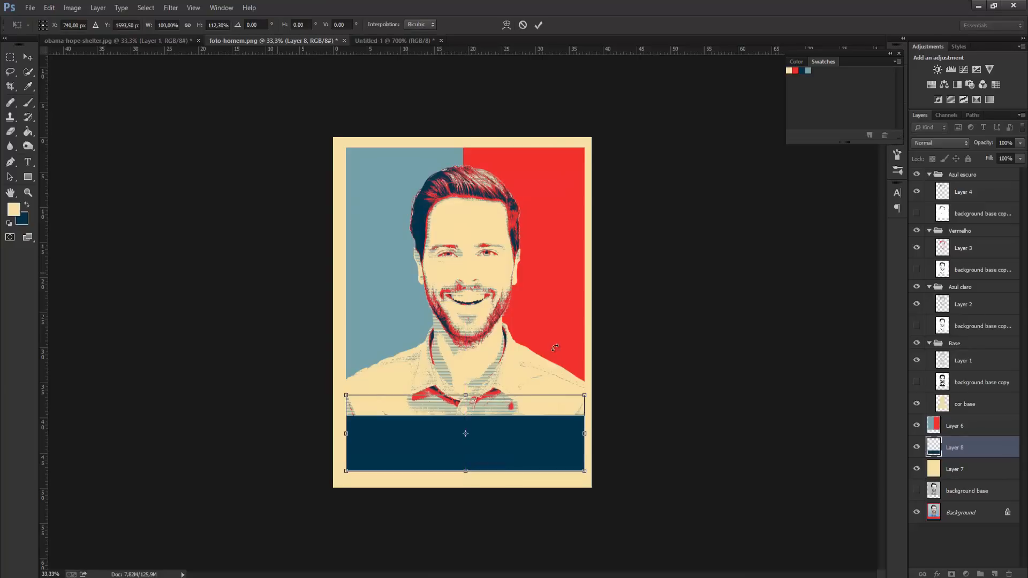
{"action": "key", "text": "v"}
{"action": "key", "text": "Return"}
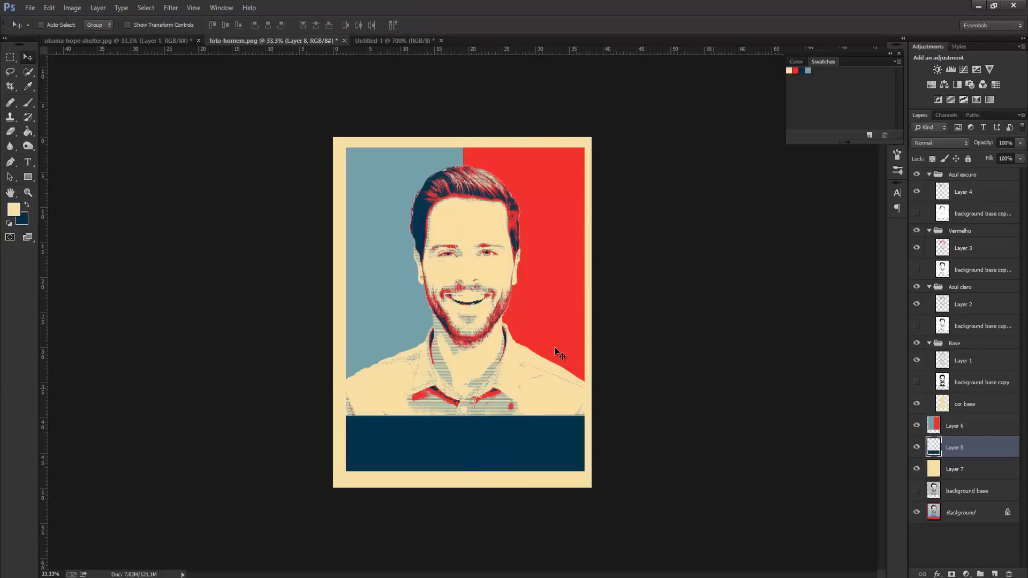
Step: Select all portrait layers from "cor base" up to Layer 4 and reduce their height to 97.30%, keeping the upper edge fixed
{"action": "left_click", "coordinate": [556, 351], "text": "ctrl"}
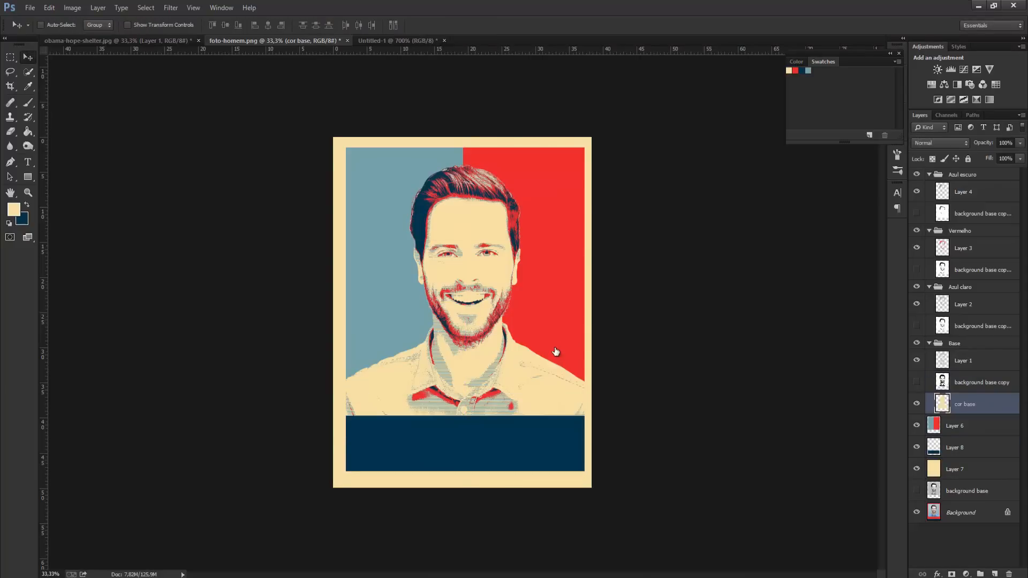
{"action": "left_click", "coordinate": [556, 351], "text": "ctrl+shift"}
{"action": "key", "text": "ctrl+t"}
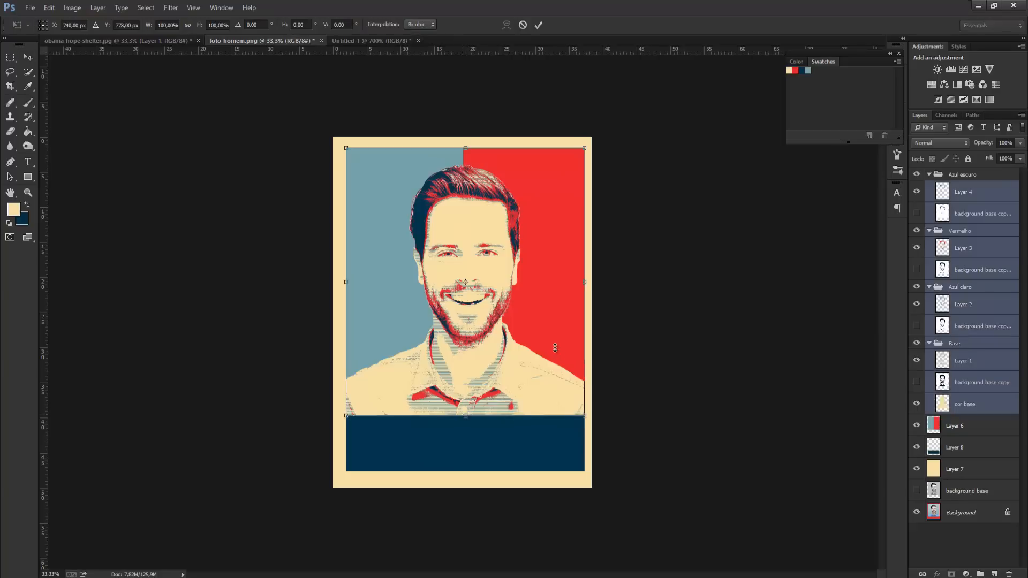
{"action": "left_click_drag", "start_coordinate": [465, 415], "coordinate": [465, 408]}
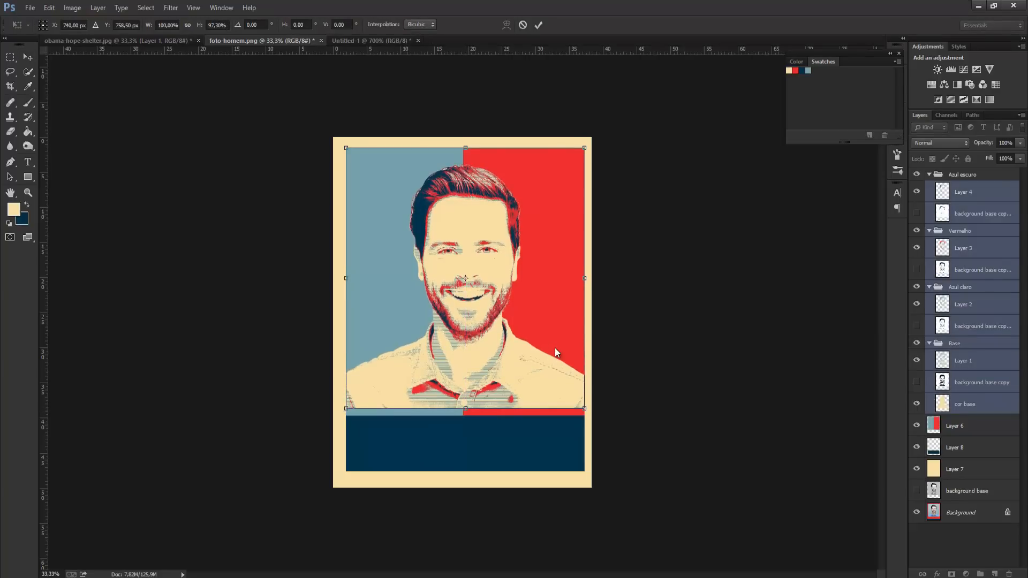
{"action": "key", "text": "v"}
{"action": "key", "text": "Return"}
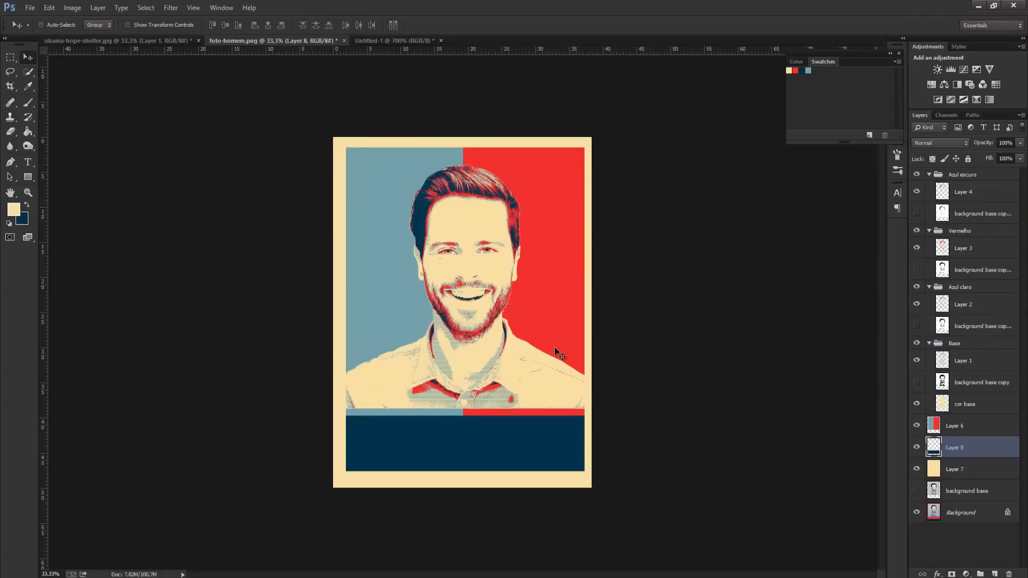
Step: Stretch the dark blue band upward to 108.03% height to meet the portrait and place Layer 8 above Layer 6
{"action": "key", "text": "ctrl+t"}
{"action": "mouse_move", "coordinate": [465, 395]}
{"action": "left_mouse_down"}
{"action": "mouse_move", "coordinate": [466, 379]}
{"action": "mouse_move", "coordinate": [466, 389]}
{"action": "left_mouse_up"}
{"action": "left_click", "coordinate": [28, 57]}
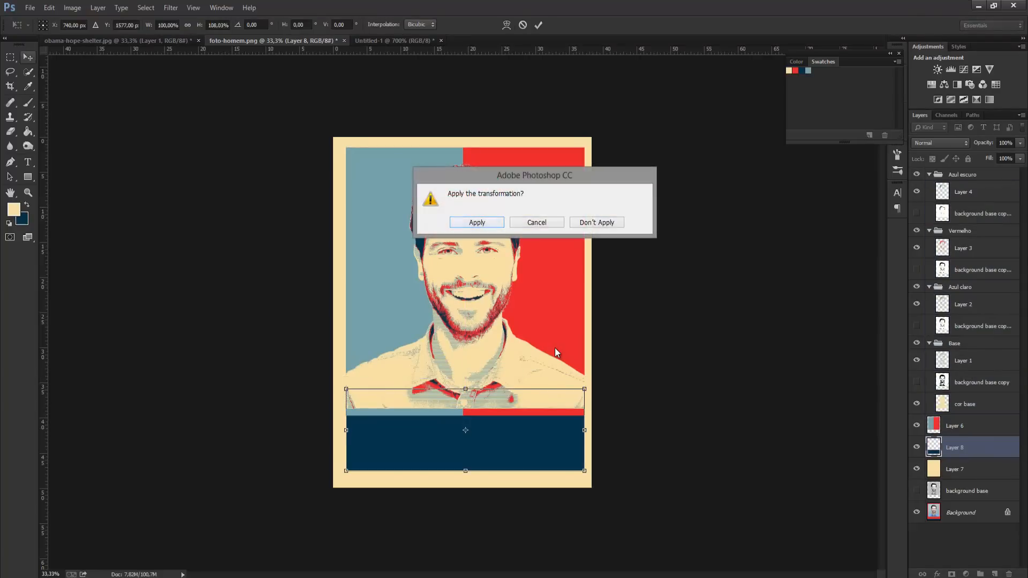
{"action": "key", "text": "Return"}
{"action": "key", "text": "ctrl+bracketright"}
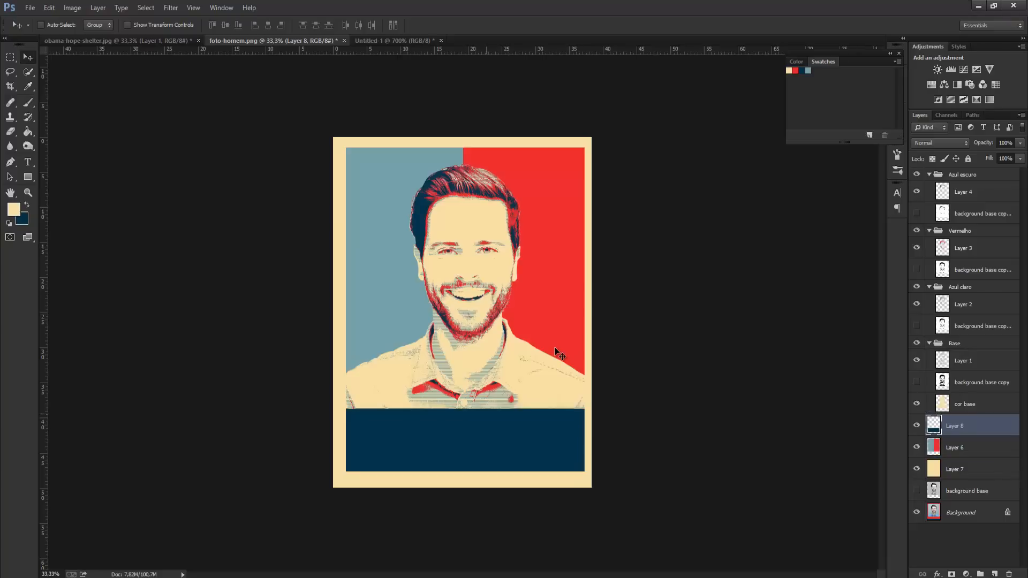
Step: Add the text "HOPE" over the dark blue band in cream Arial Black at 371.48 pt
{"action": "key", "text": "t"}
{"action": "type", "text": "n"}
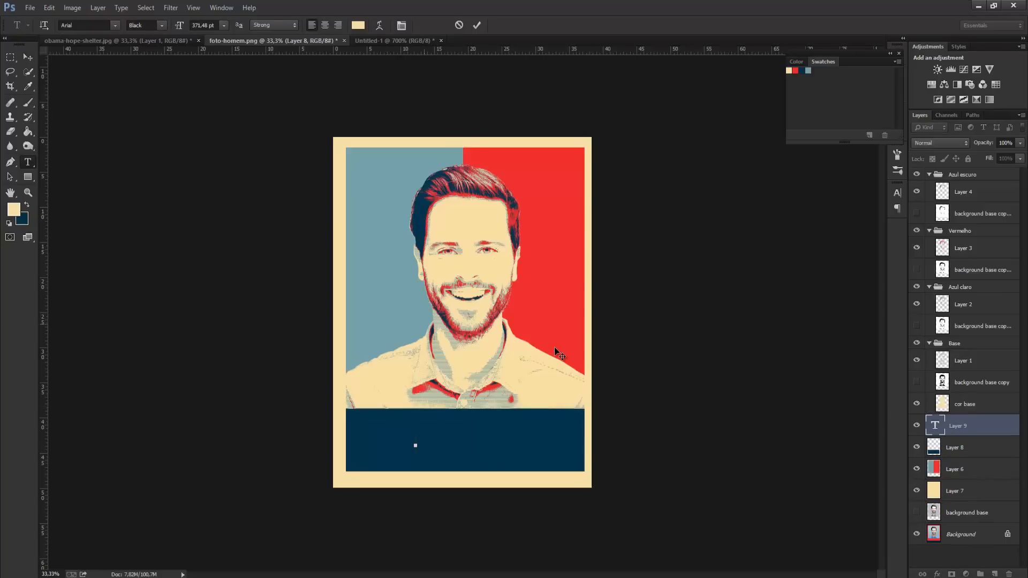
{"action": "key", "text": "BackSpace"}
{"action": "type", "text": "HOPE"}
{"action": "key", "text": "ctrl+Return"}
{"action": "key", "text": "v"}
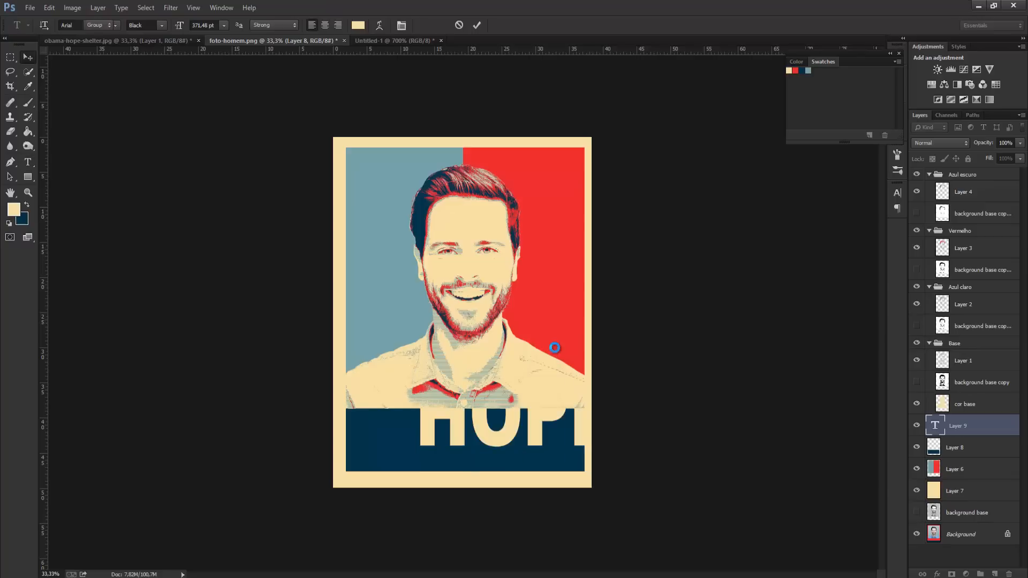
Step: Centre the HOPE text on the dark blue band and scale it to 94.38% width and 68.51% height
{"action": "key", "text": "ctrl+t"}
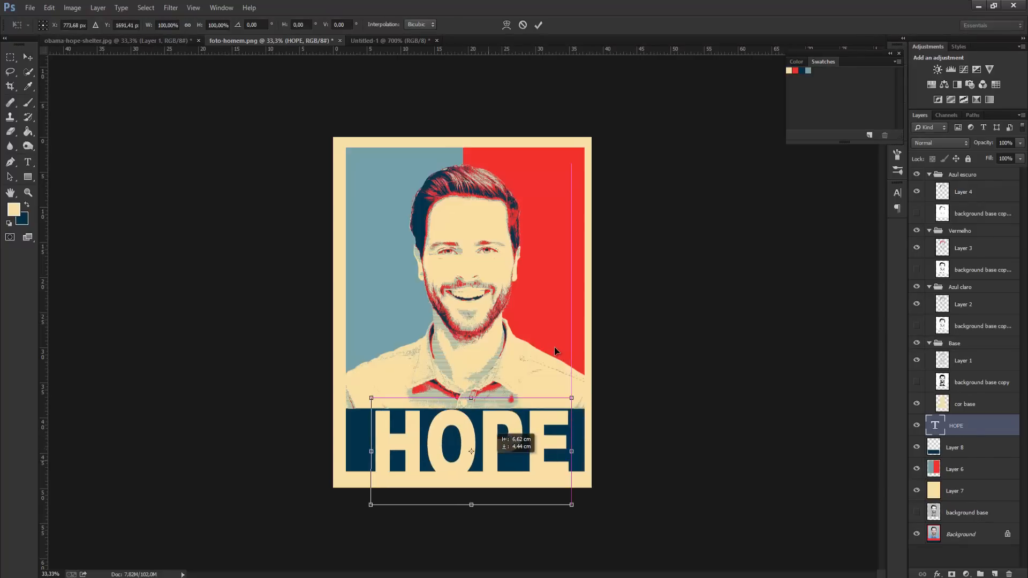
{"action": "left_click_drag", "start_coordinate": [571, 505], "coordinate": [519, 481]}
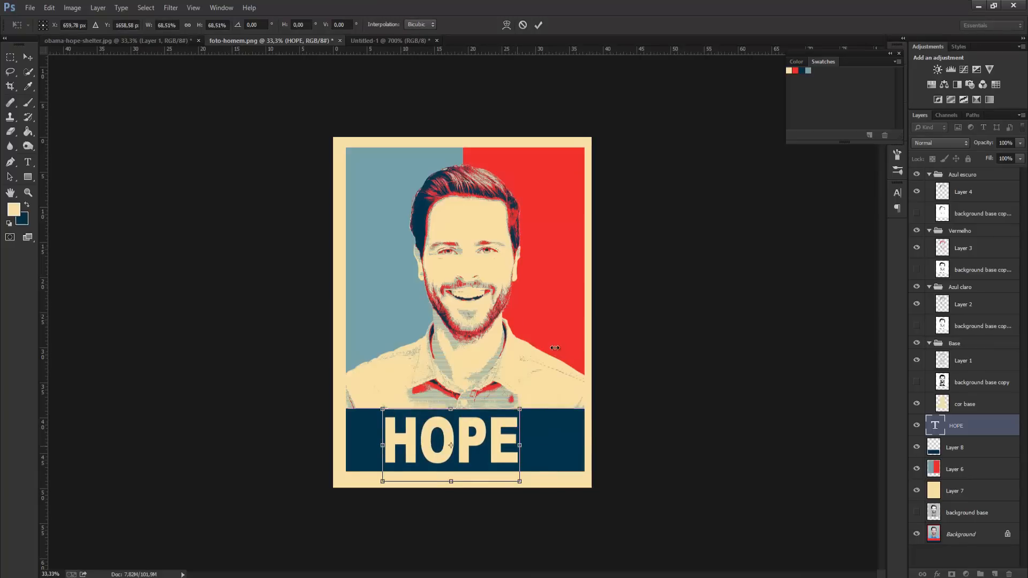
{"action": "left_click_drag", "start_coordinate": [520, 445], "coordinate": [549, 436]}
{"action": "key", "text": "v"}
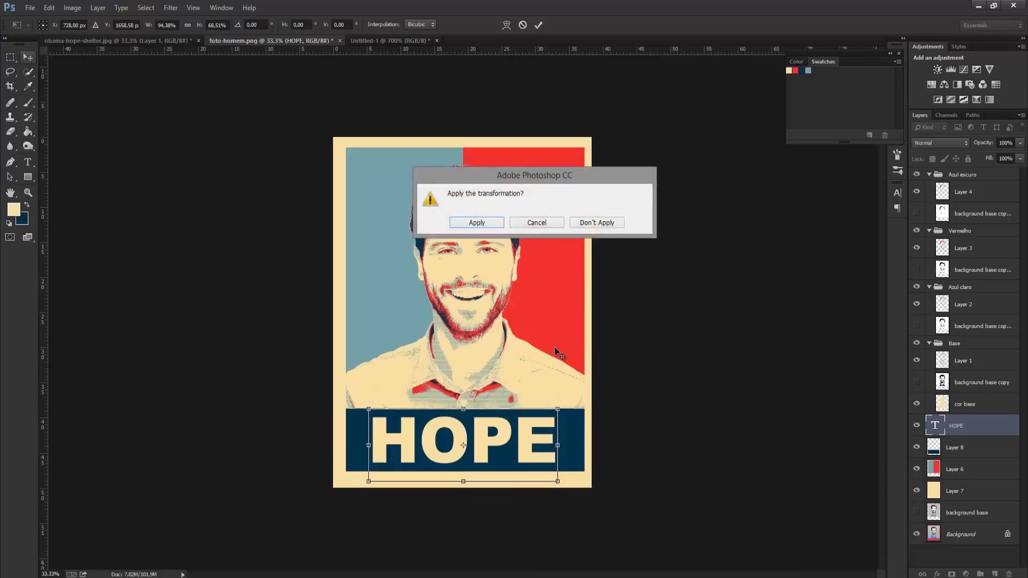
{"action": "key", "text": "Return"}
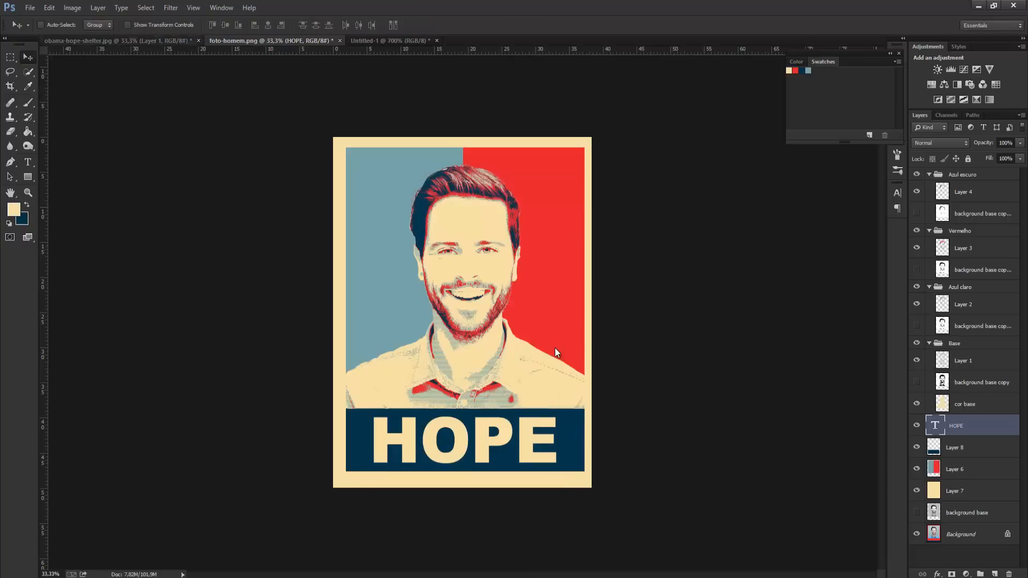
Step: Check the reference poster, load the HOPE lettering as a selection, recolour the text light blue and swap the foreground and background colours
{"action": "key", "text": "ctrl+shift+Tab"}
{"action": "key", "text": "ctrl+Tab"}
{"action": "key", "text": "ctrl+a"}
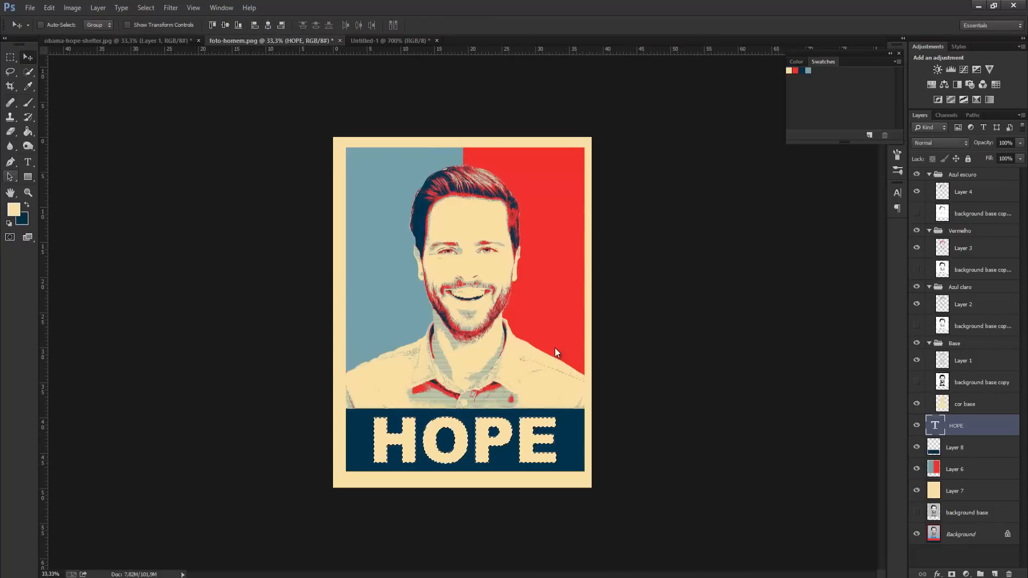
{"action": "key", "text": "i"}
{"action": "key", "text": "alt+BackSpace"}
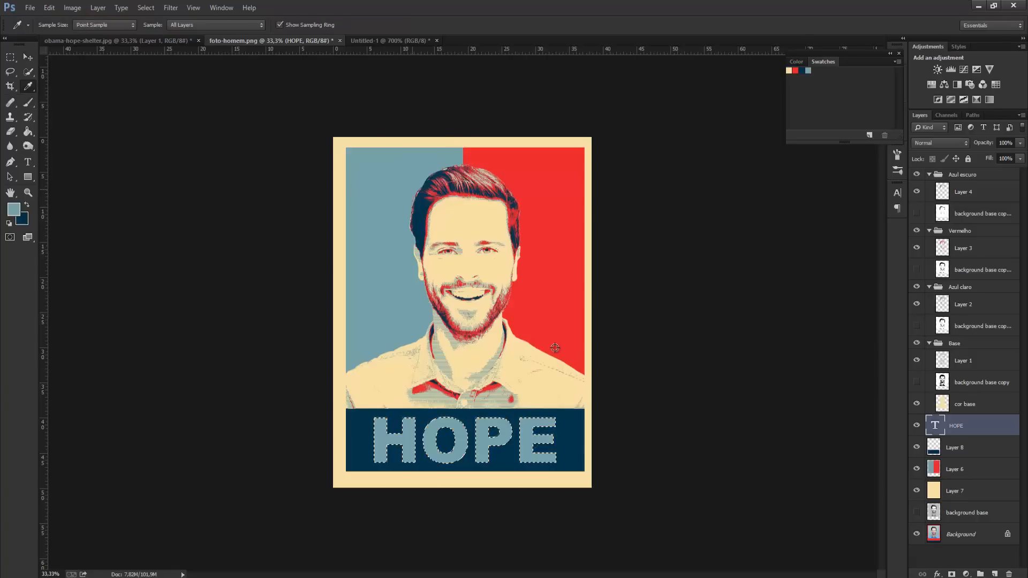
{"action": "key", "text": "x"}
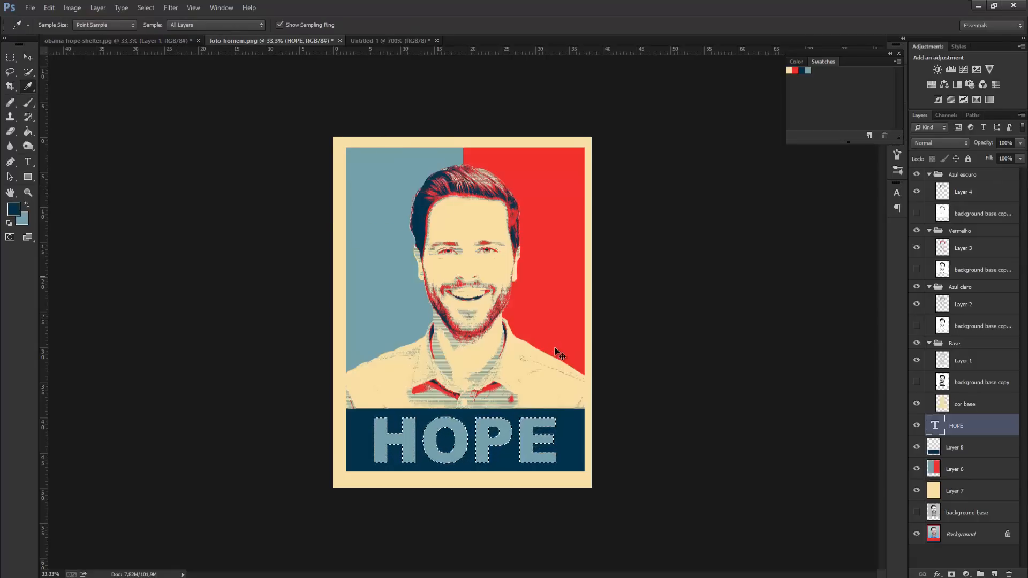
Step: Switch to the Lasso tool, clear the selection around the HOPE lettering and check the poster's overall look
{"action": "key", "text": "l"}
{"action": "key", "text": "ctrl+d"}
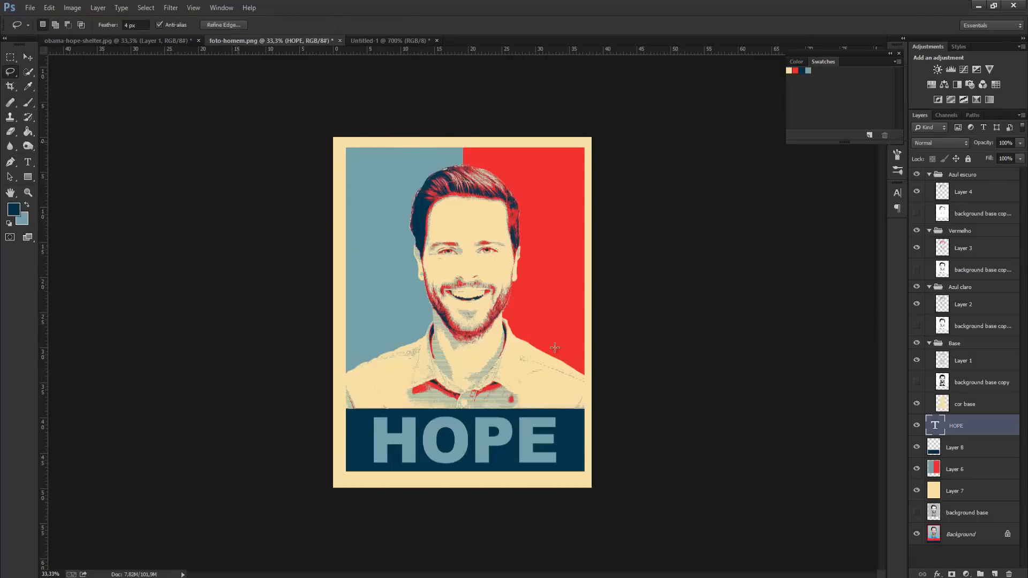
{"action": "key", "text": "ctrl+minus"}
{"action": "key", "text": "ctrl+plus"}
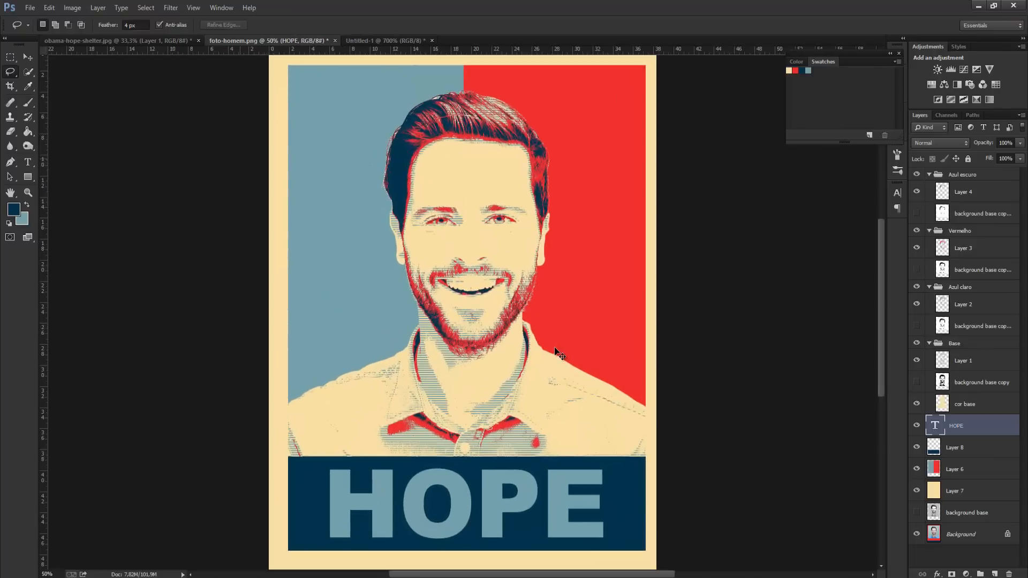
{"action": "key", "text": "ctrl+minus"}
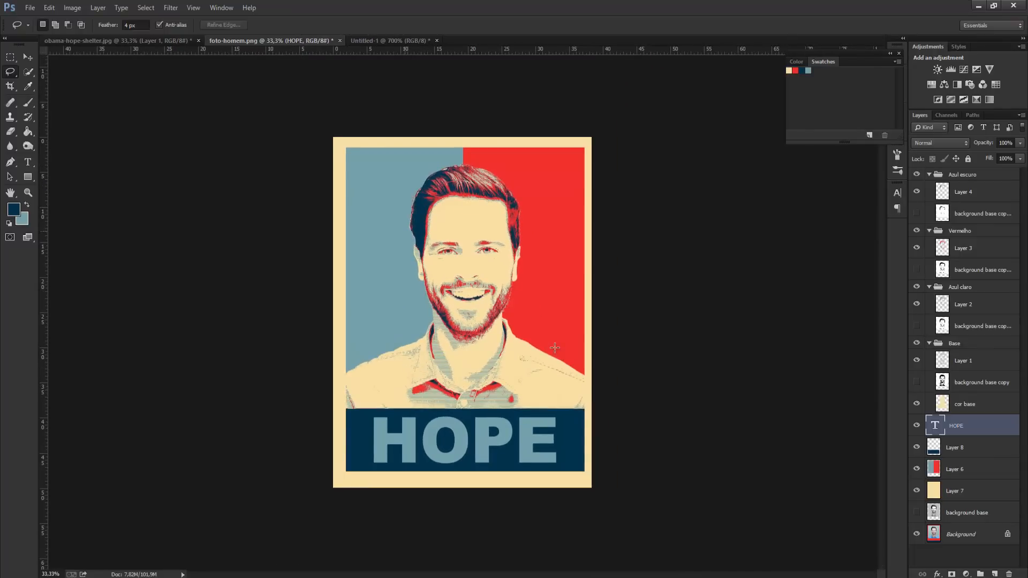
{"action": "key", "text": "ctrl+plus"}
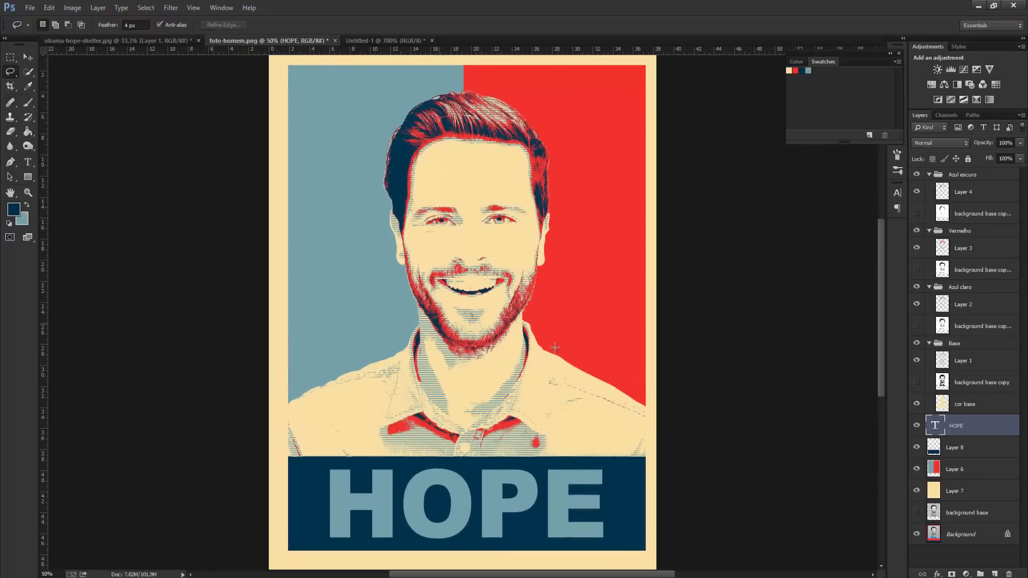
Step: Compare the man's poster with the Obama HOPE reference poster, examining the colour areas, border and lettering
{"action": "key", "text": "ctrl+shift+Tab"}
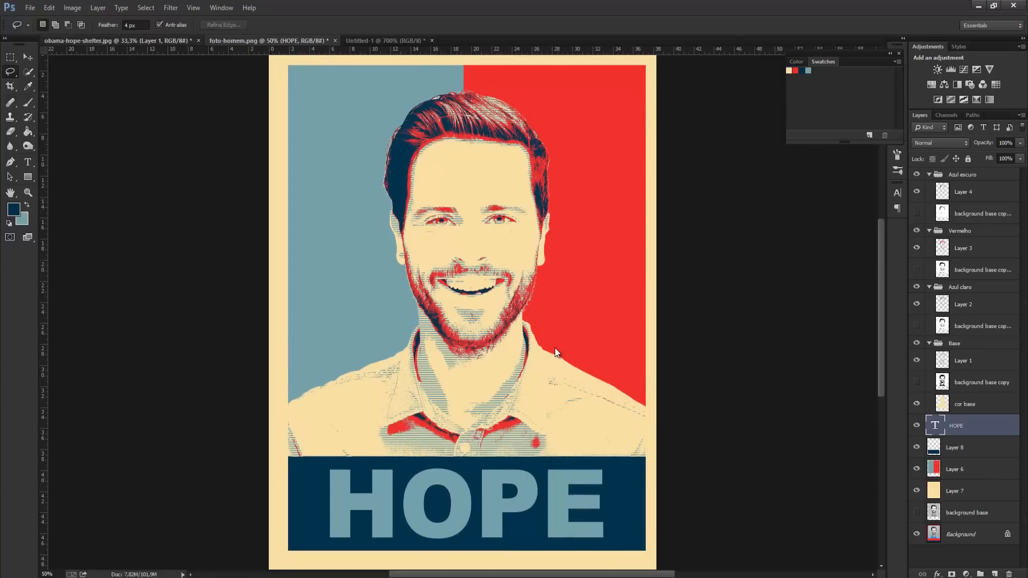
{"action": "key", "text": "ctrl+Tab"}
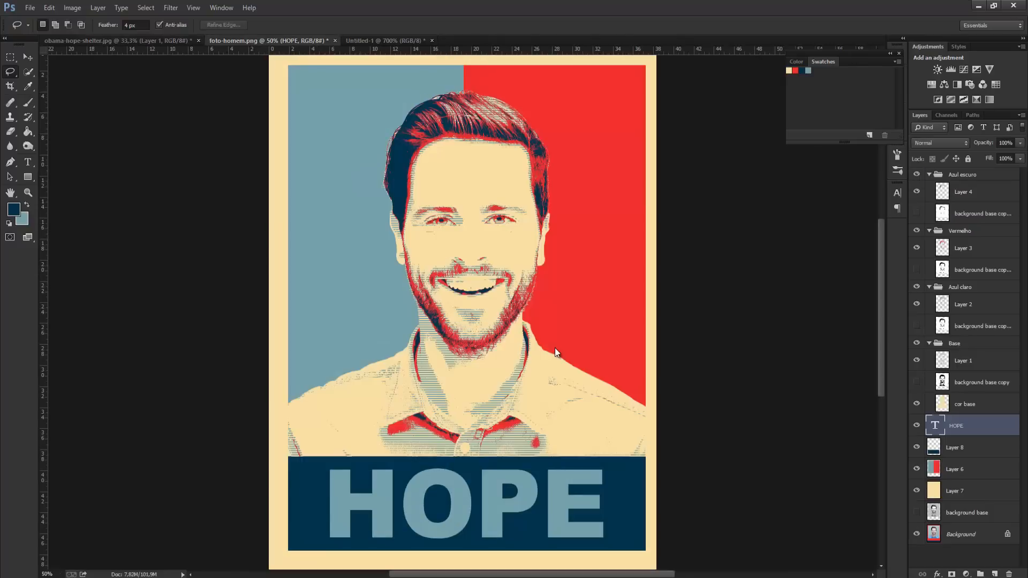
{"action": "key", "text": "ctrl+shift+Tab"}
{"action": "key", "text": "ctrl+Tab"}
{"action": "key", "text": "ctrl+shift+Tab"}
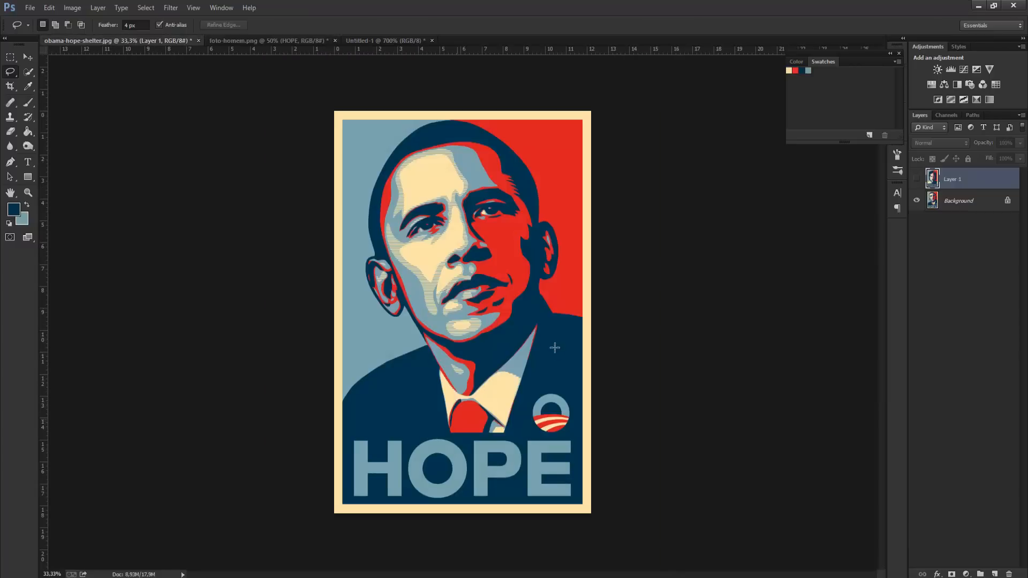
{"action": "key", "text": "ctrl+Tab"}
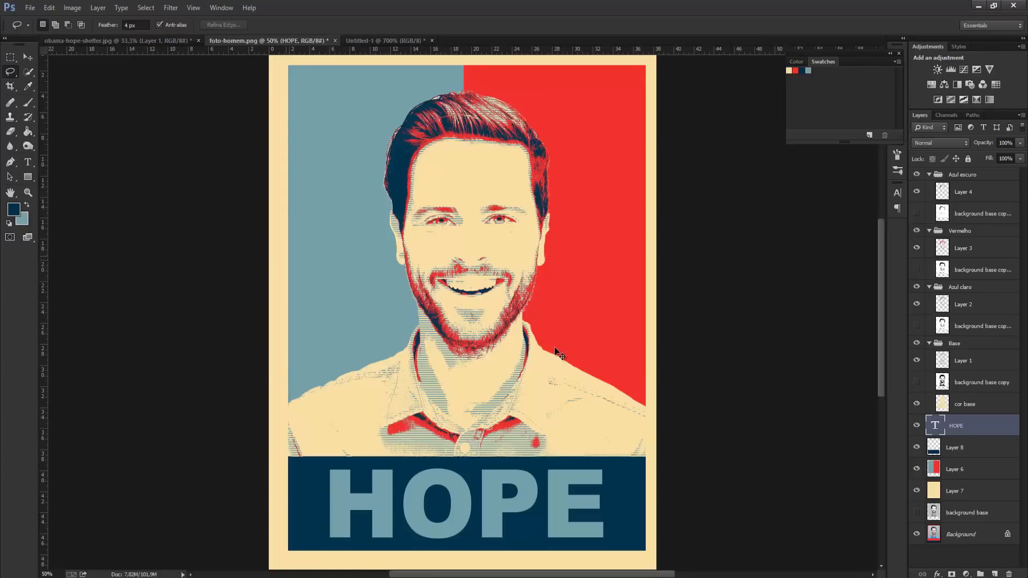
{"action": "key", "text": "ctrl+minus"}
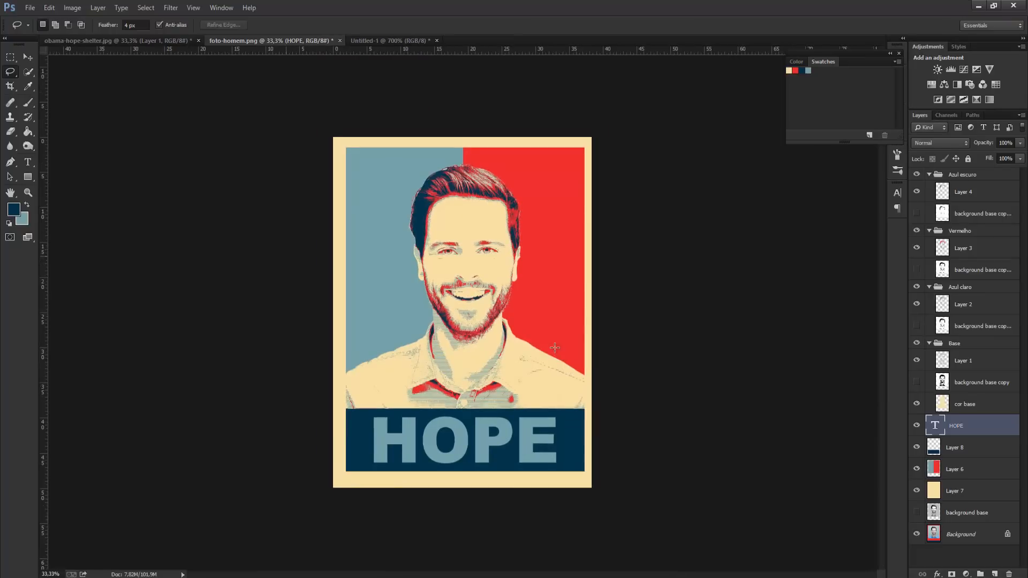